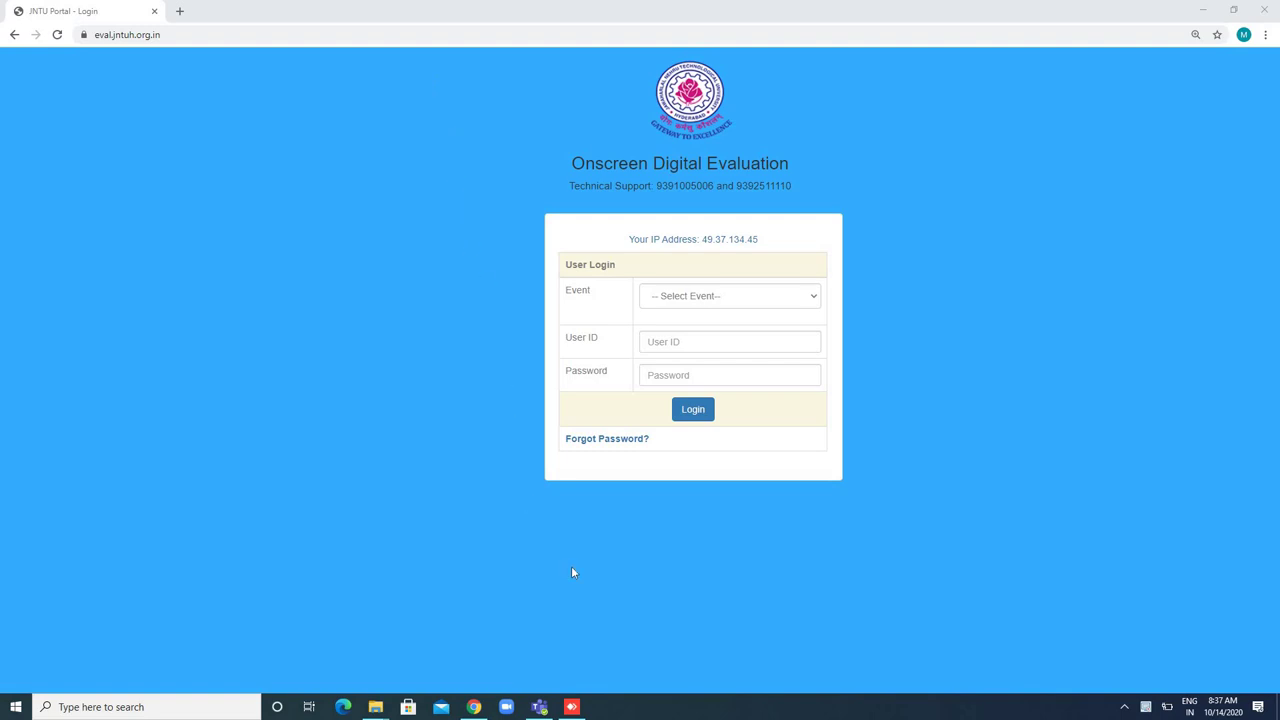
- Select the SEP 2020 event on the login page
left_click(778, 297)
left_click(778, 297)
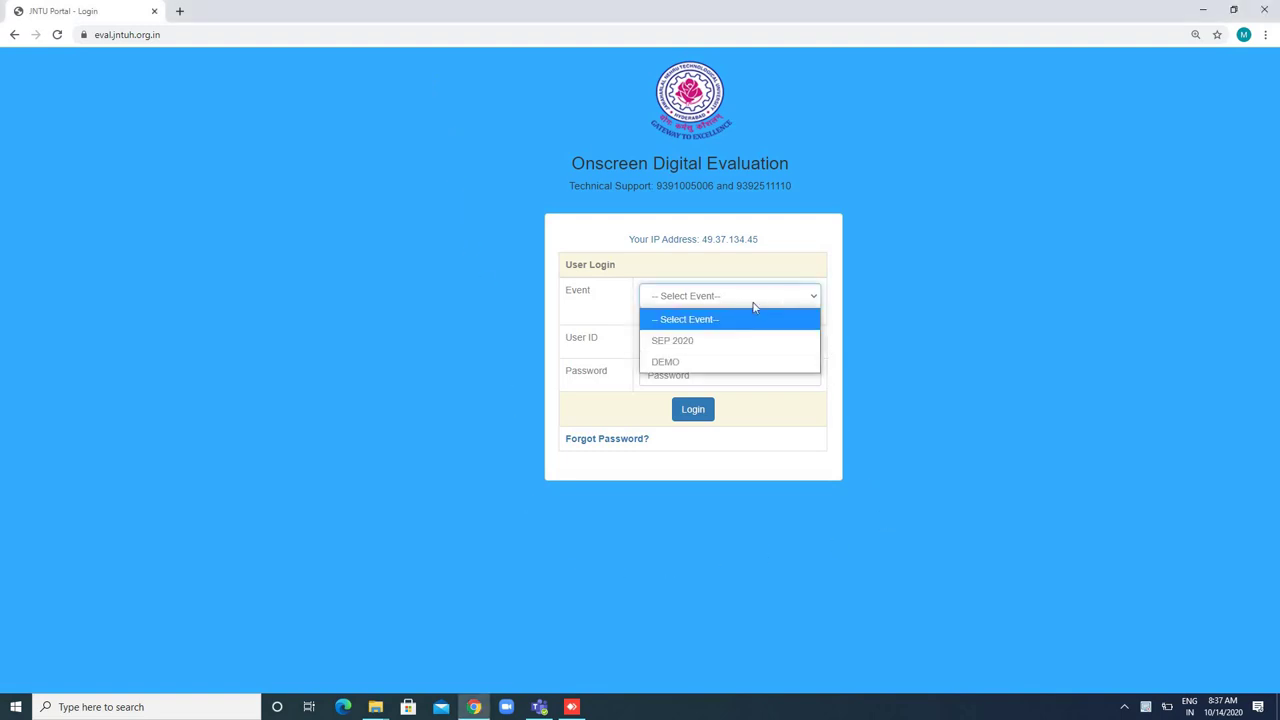
left_click(716, 340)
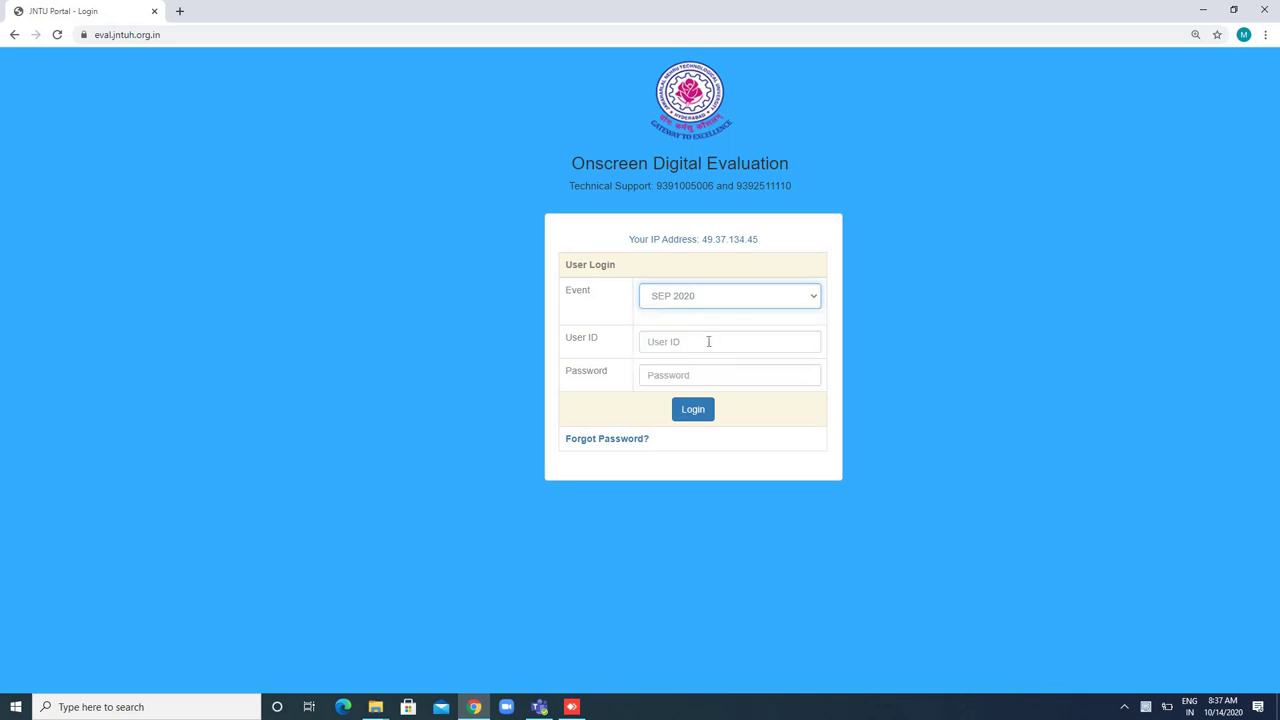
- Enter the user ID, password and OTP
left_click(708, 342)
type("USER3")
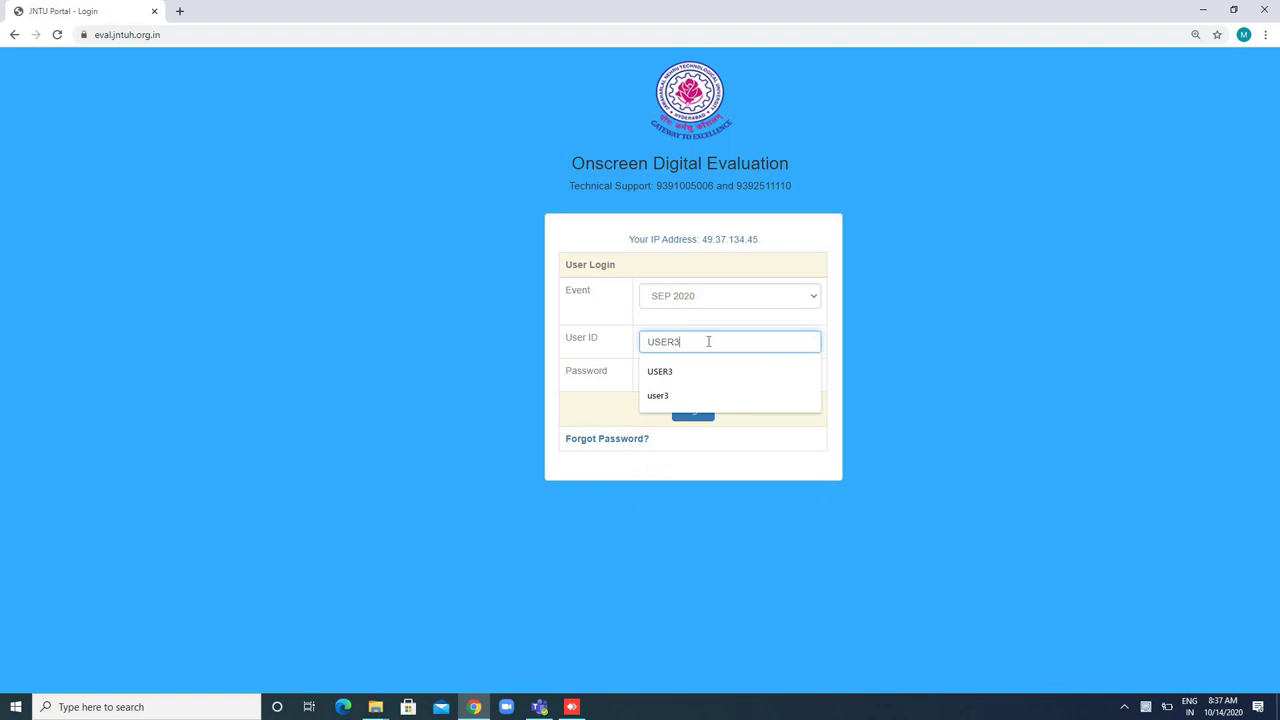
key("Tab")
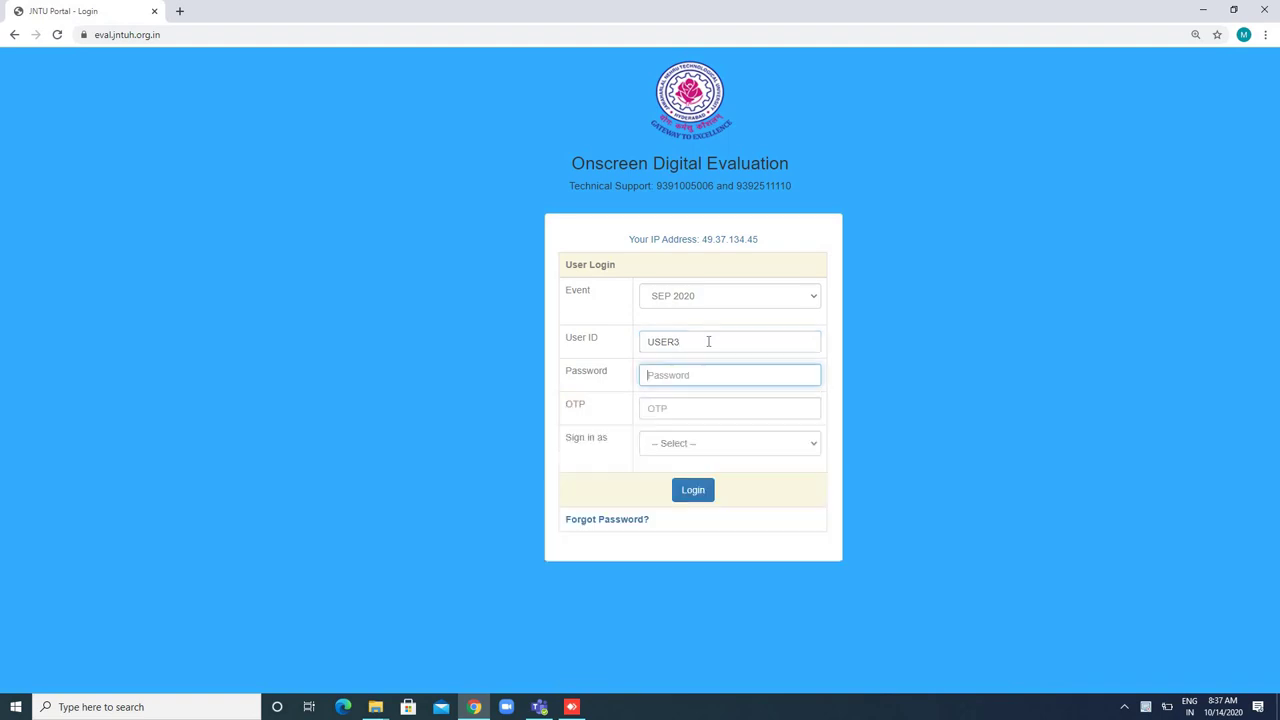
type("a")
key("Tab")
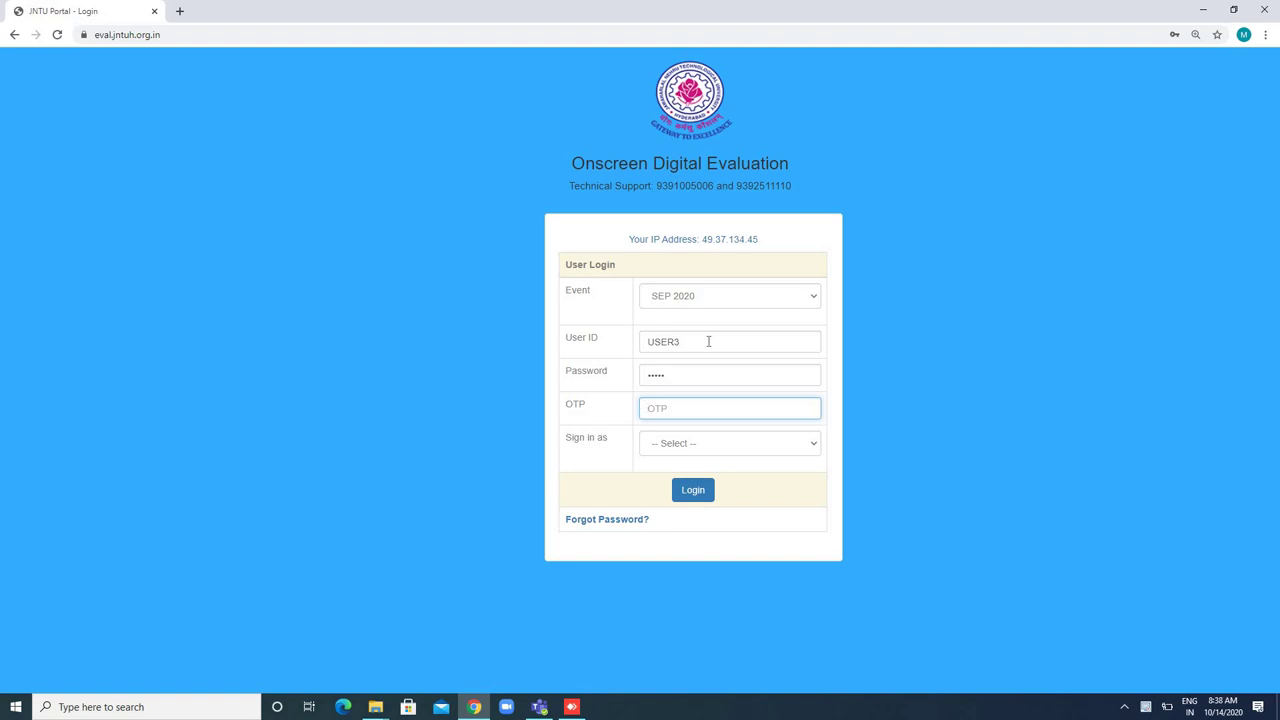
type("11111")
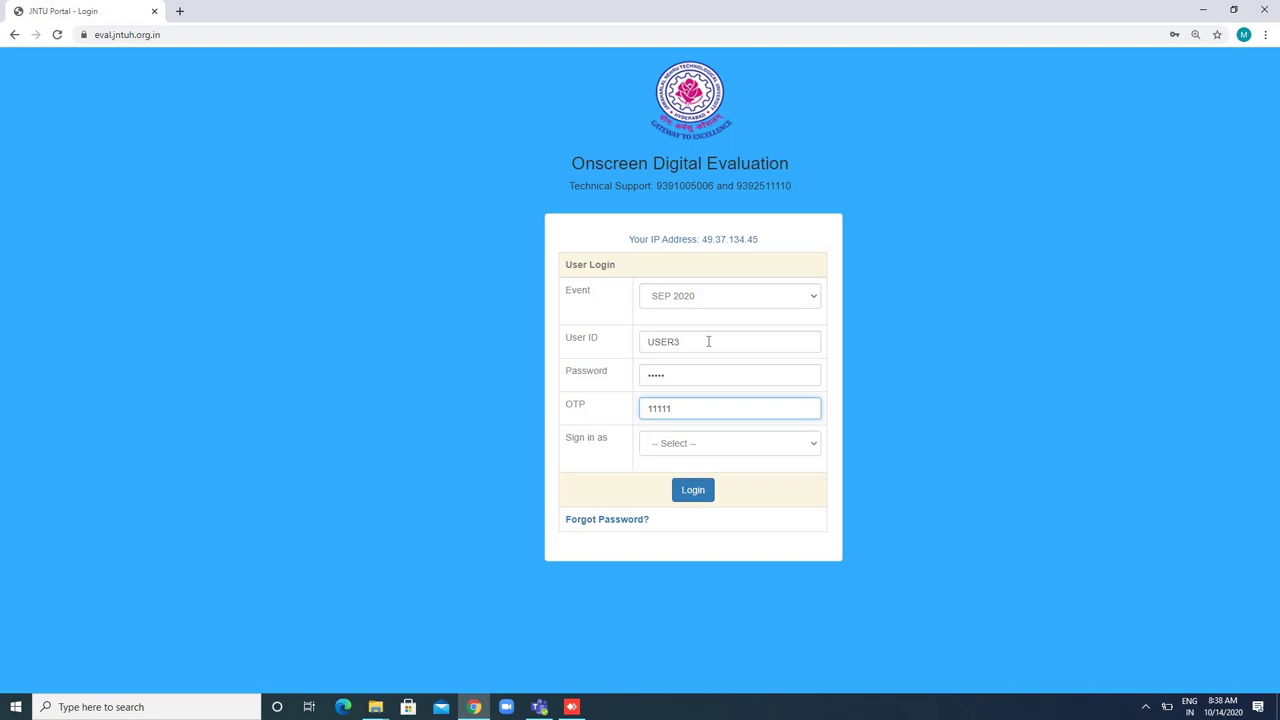
- Choose Scrutinizer as the sign-in role and log in
key("Tab")
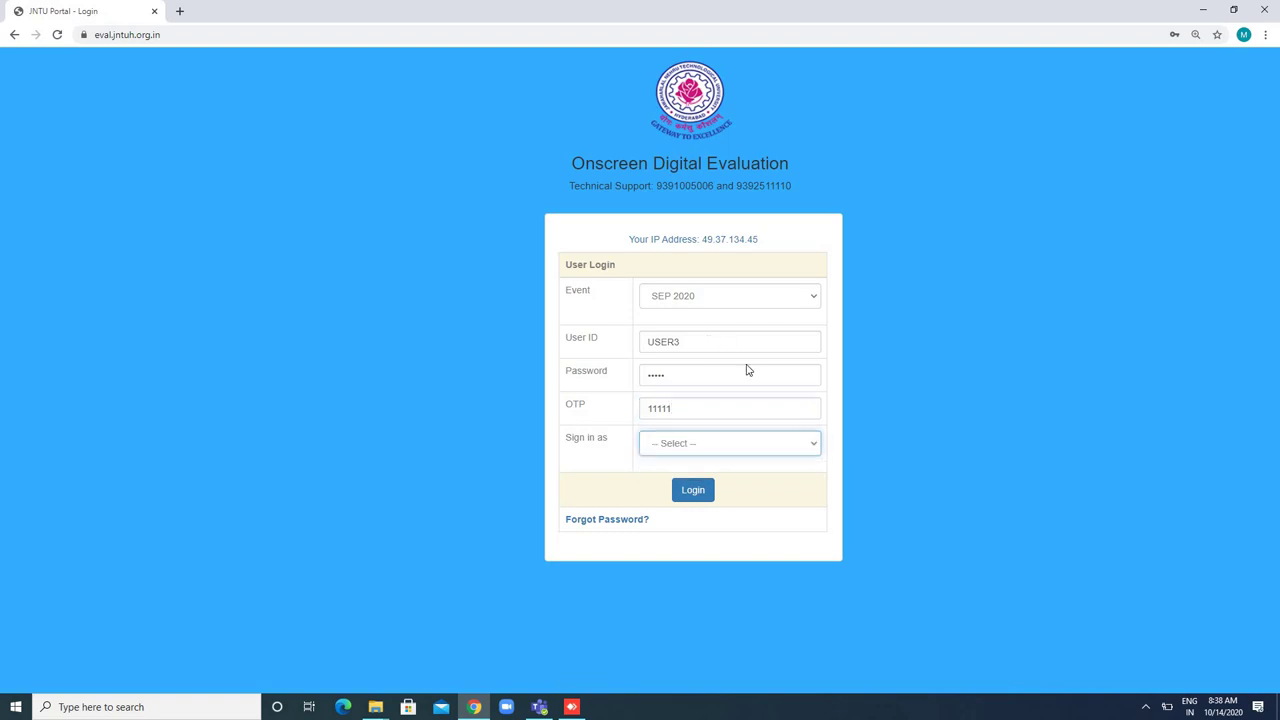
left_click(741, 450)
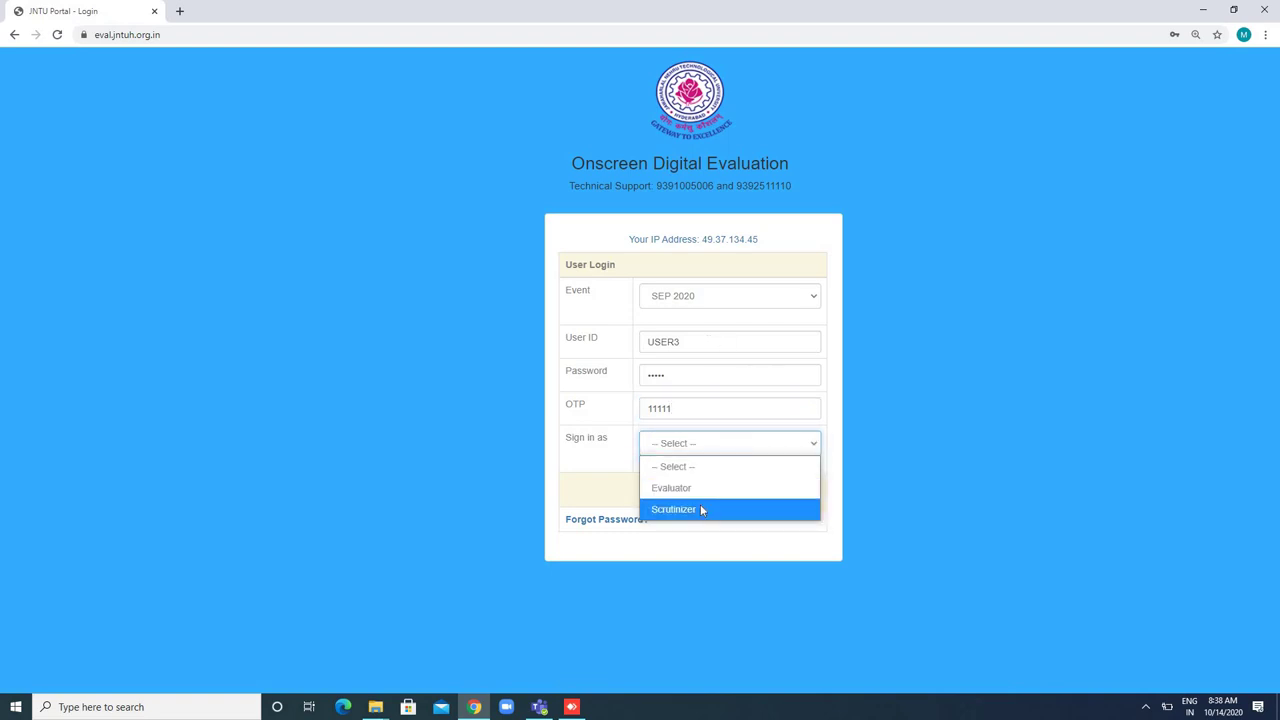
left_click(702, 510)
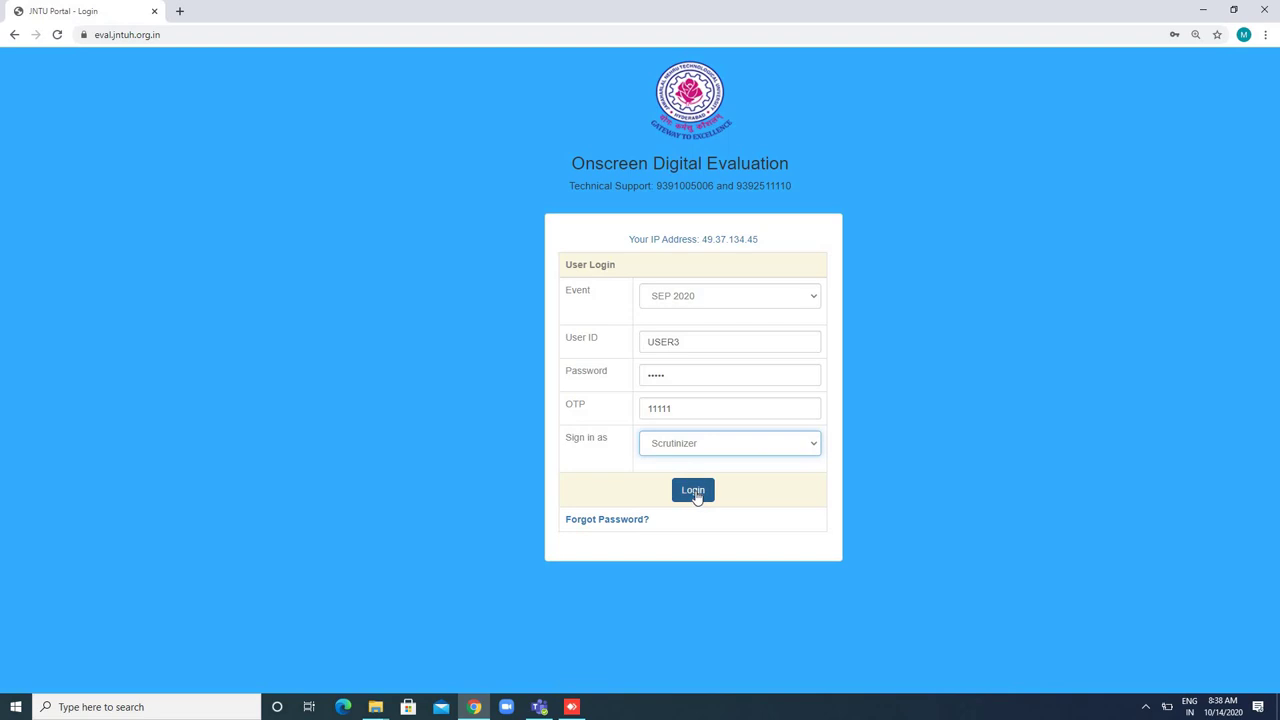
left_click(695, 491)
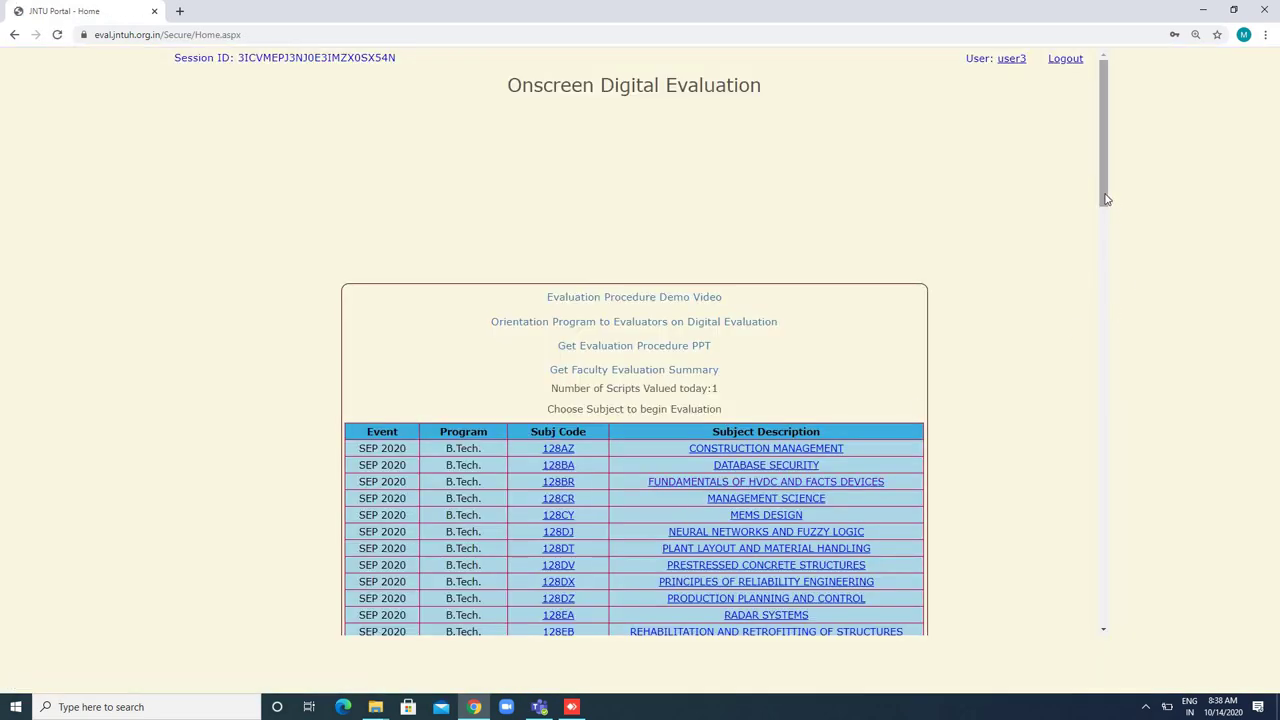
- Scroll the home page down to the SEP 2020 B.Tech subject table
mouse_move(1106, 199)
left_mouse_down()
mouse_move(1114, 322)
mouse_move(1103, 204)
left_mouse_up()
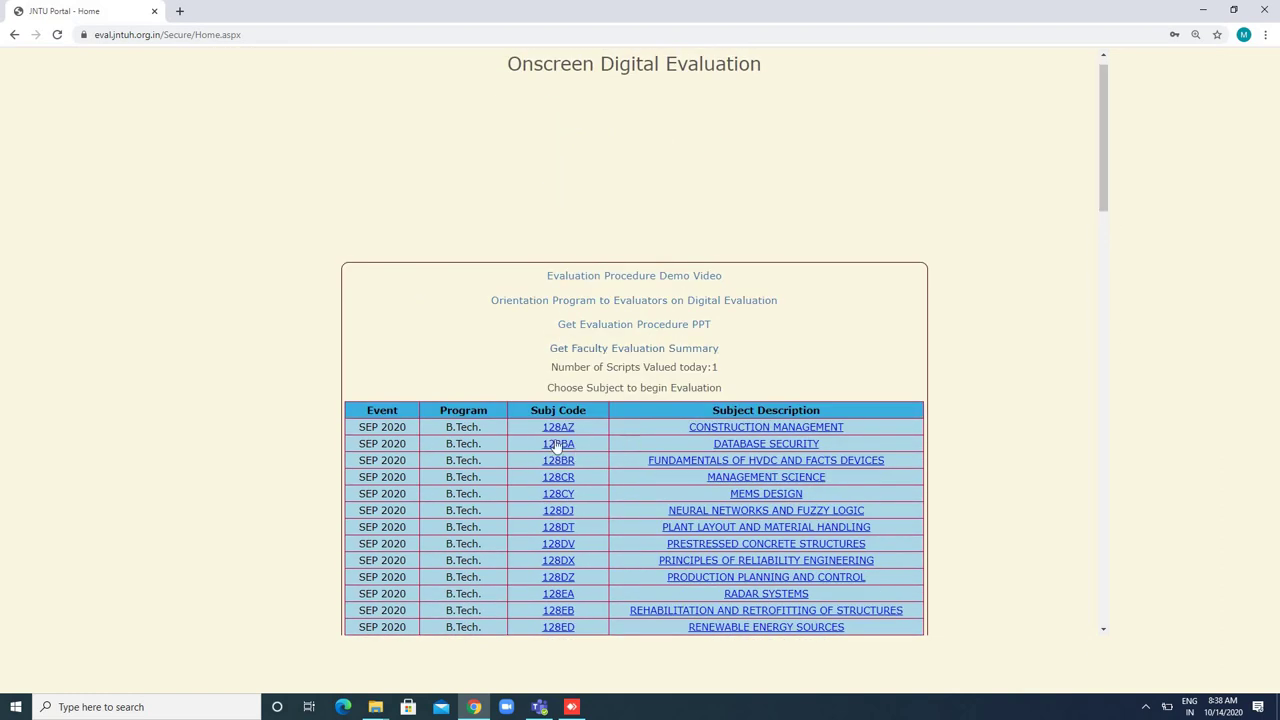
- Open the 128AZ Construction Management answer script
left_click(724, 429)
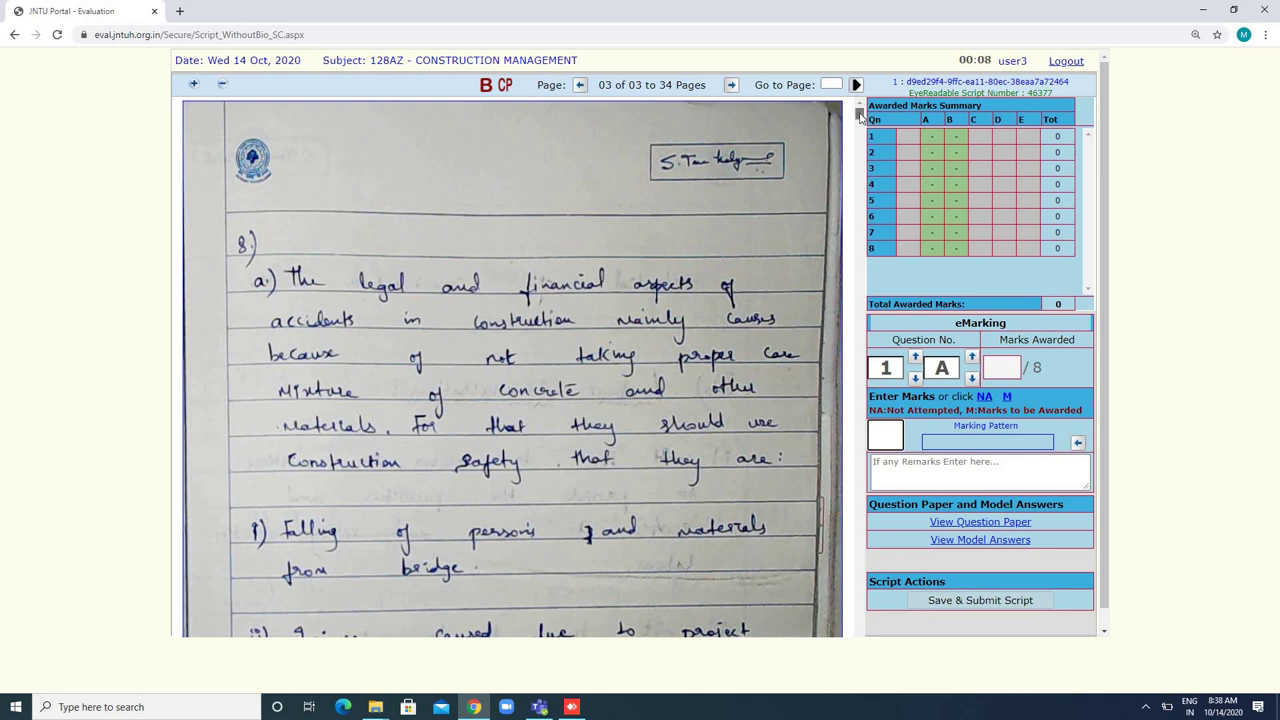
scroll(857, 117, "down", 10)
scroll(857, 117, "up", 10)
- Load question 8 part A into the eMarking fields
left_click(933, 250)
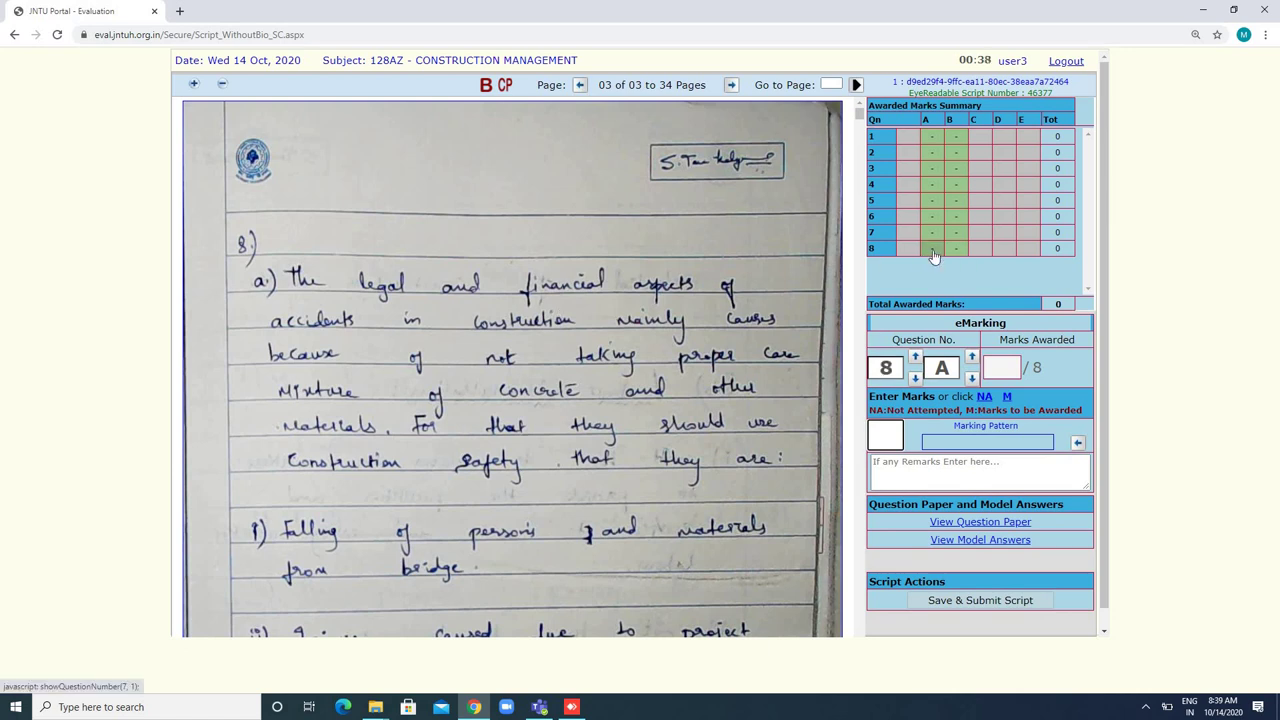
double_click(885, 368)
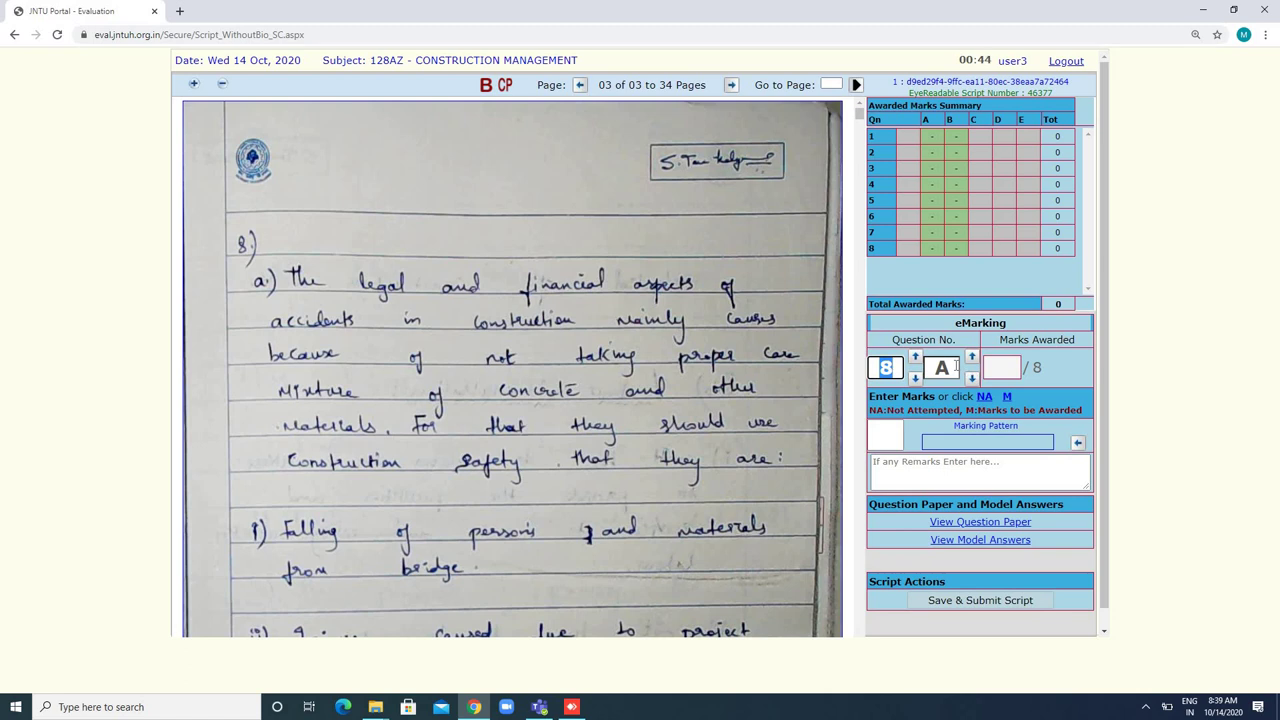
key("Tab")
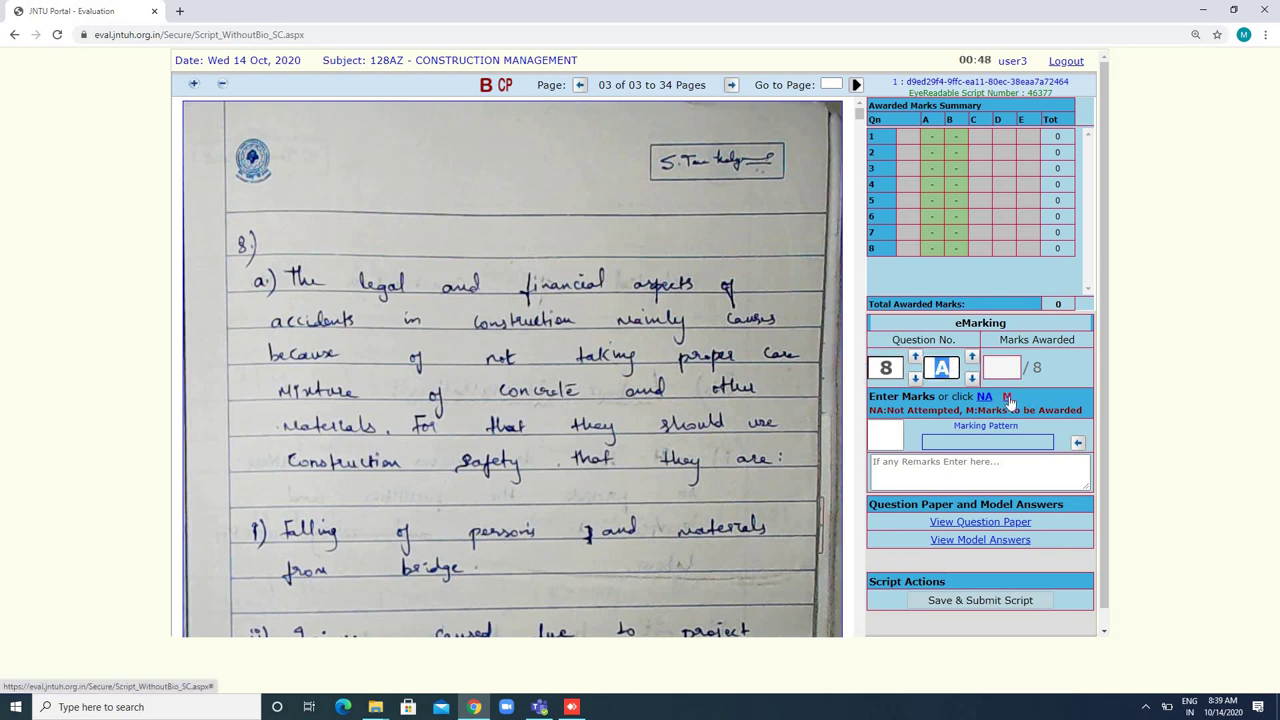
- Mark question 8A as M and scroll down the script
left_click(1007, 398)
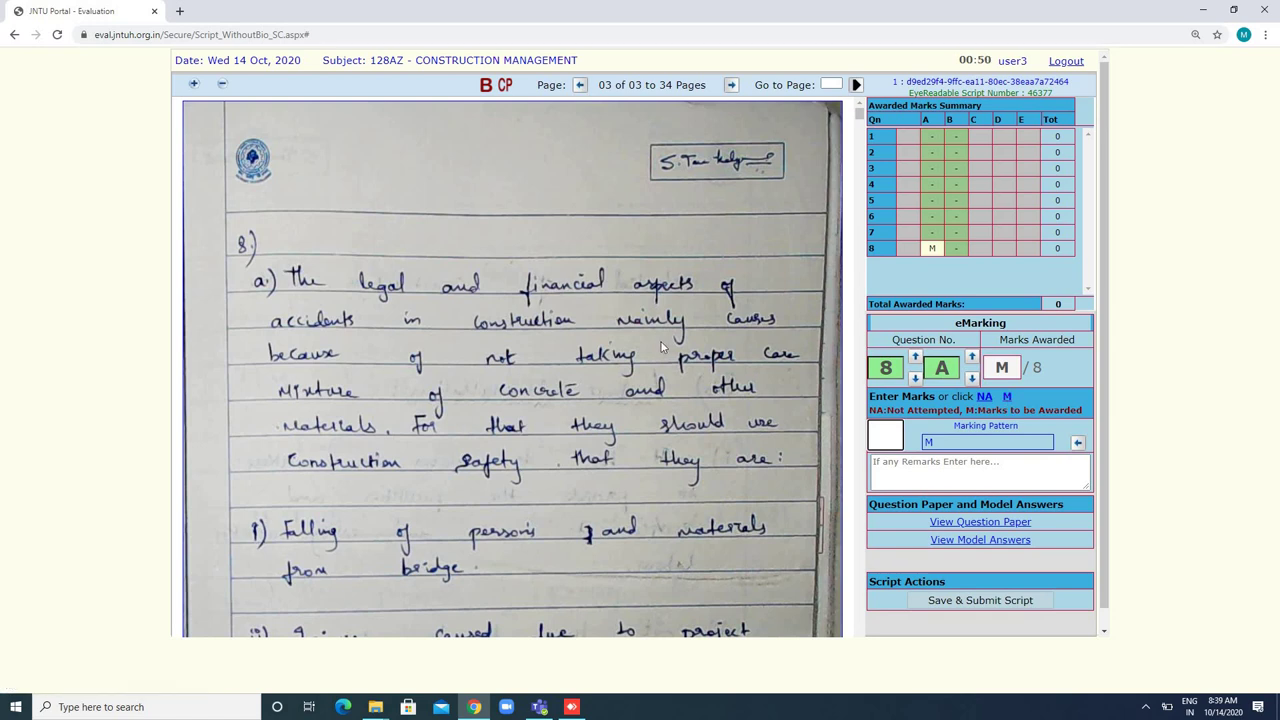
scroll(660, 347, "down", 5)
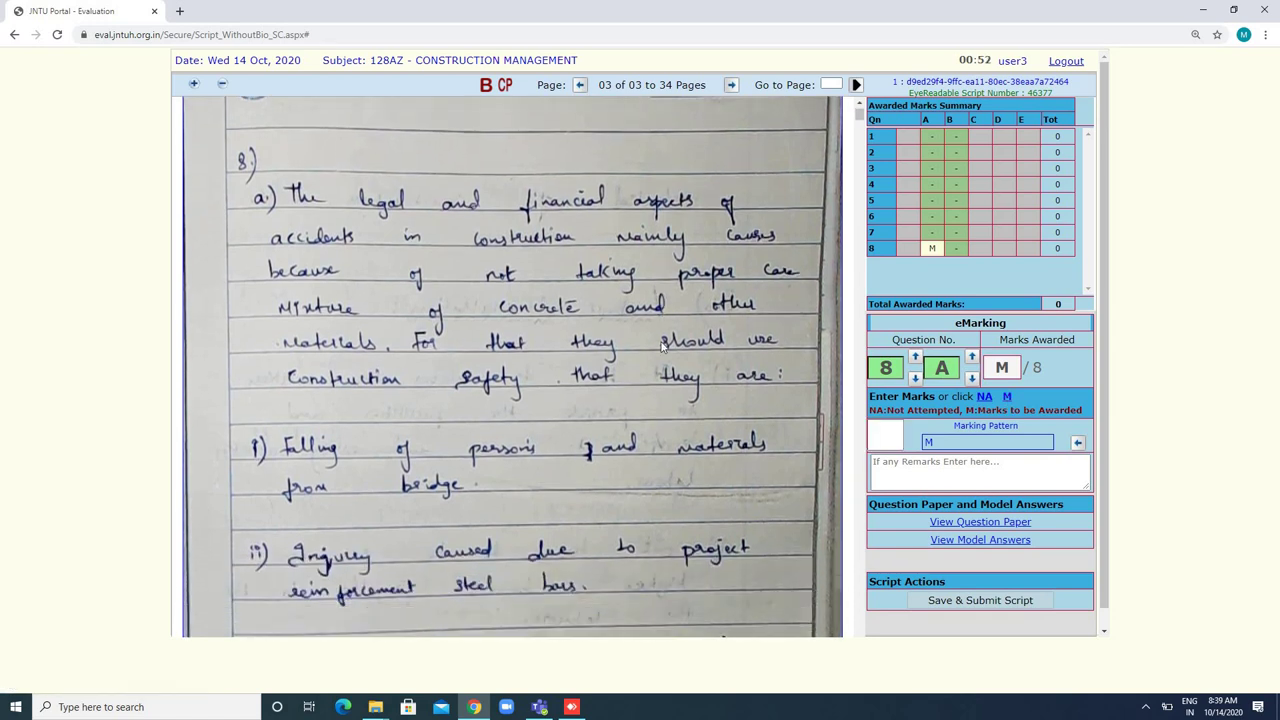
scroll(660, 345, "down", 3)
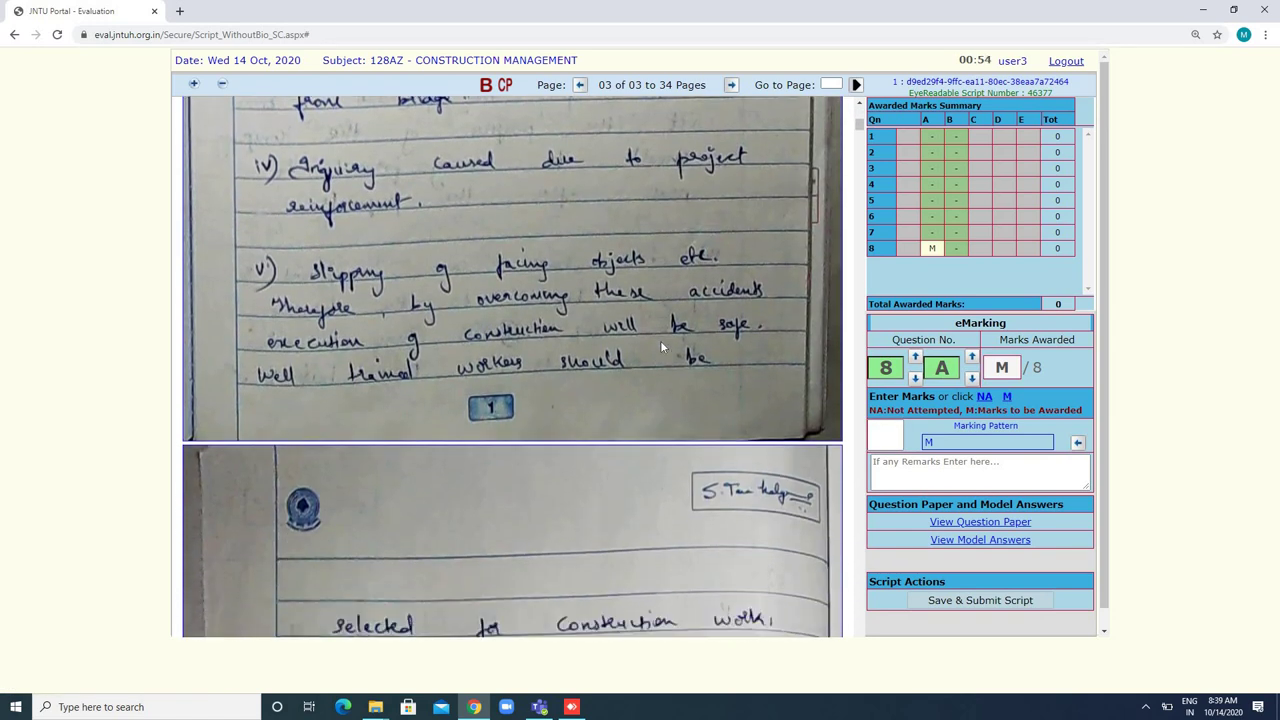
scroll(660, 347, "down", 5)
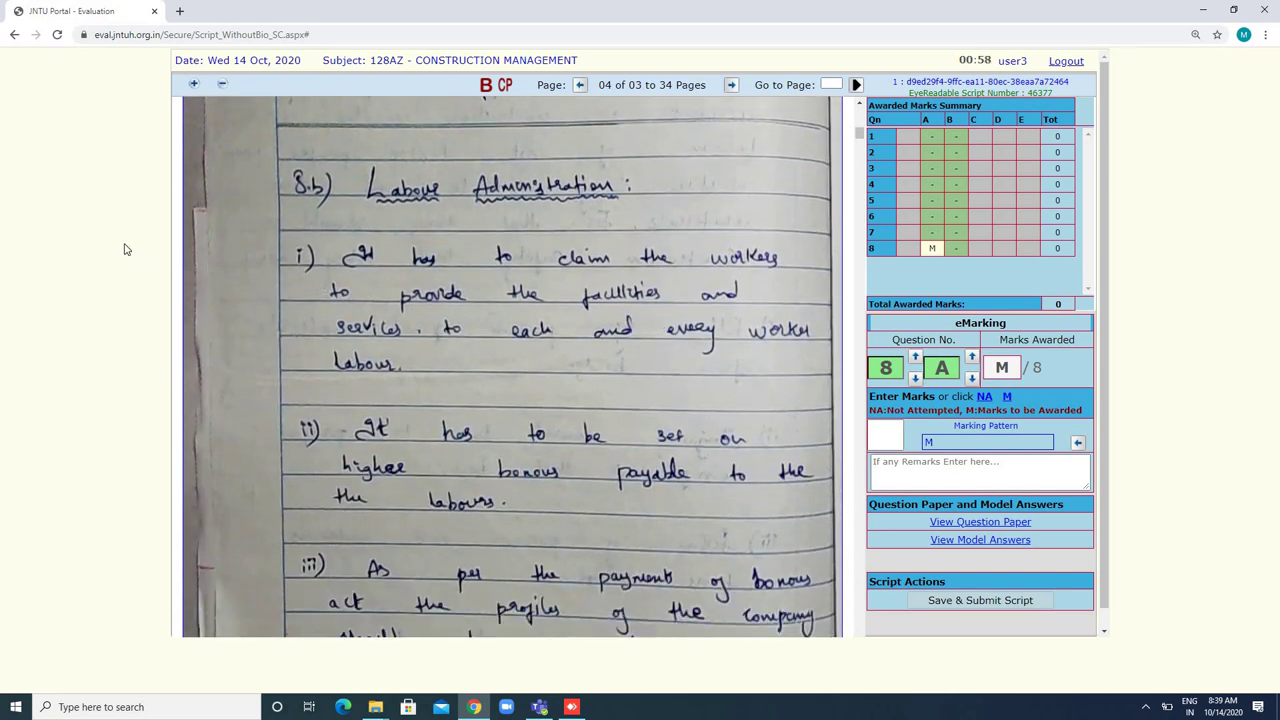
- Mark question 8B as M and scroll the script to page 05
left_click(957, 250)
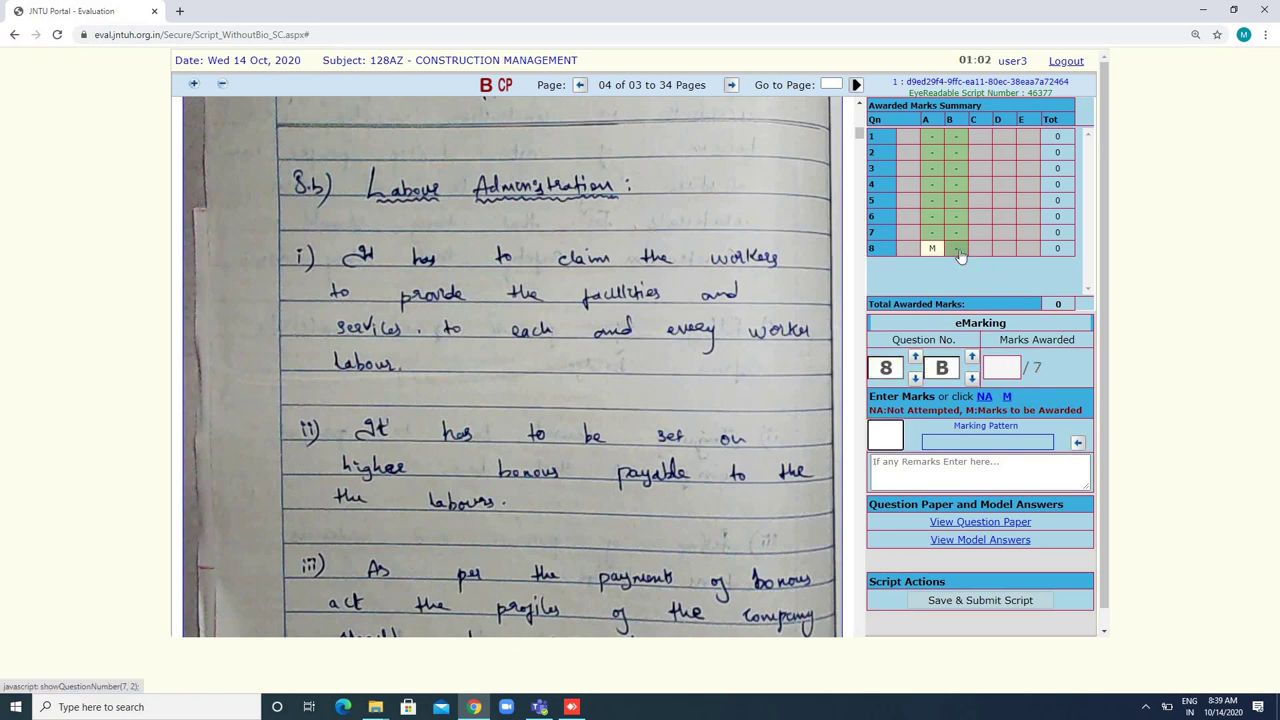
double_click(897, 367)
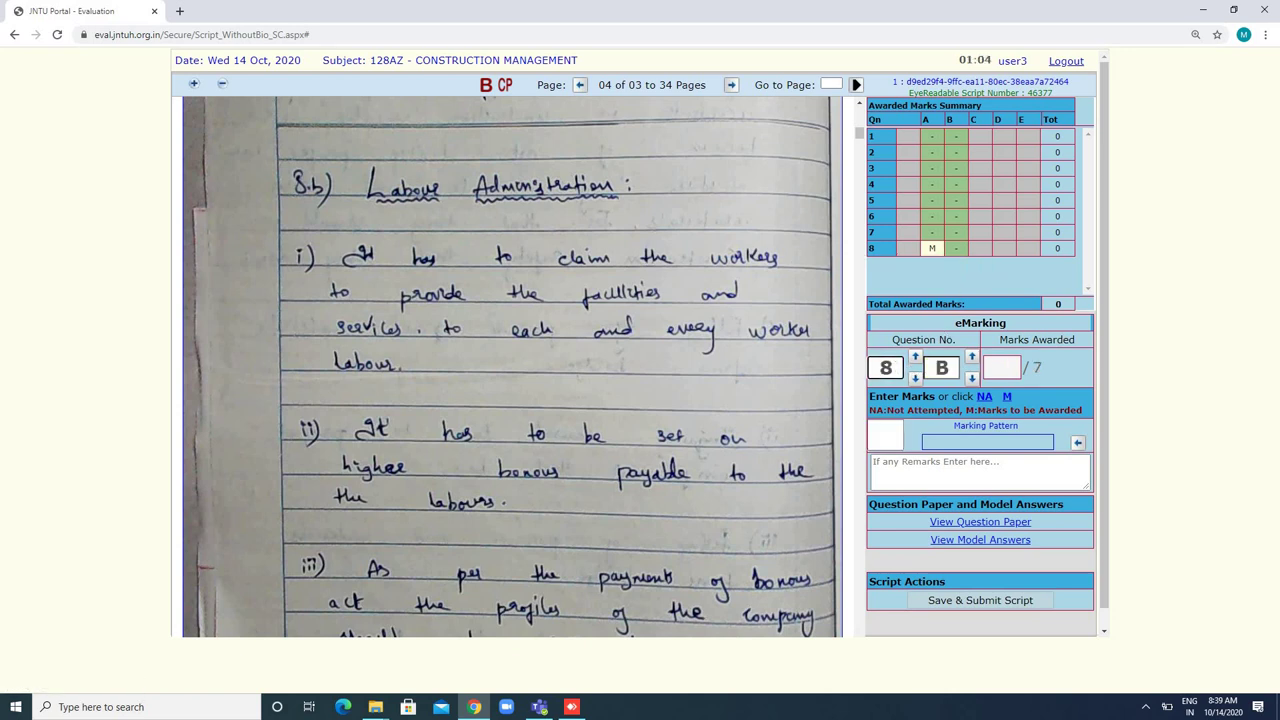
double_click(955, 368)
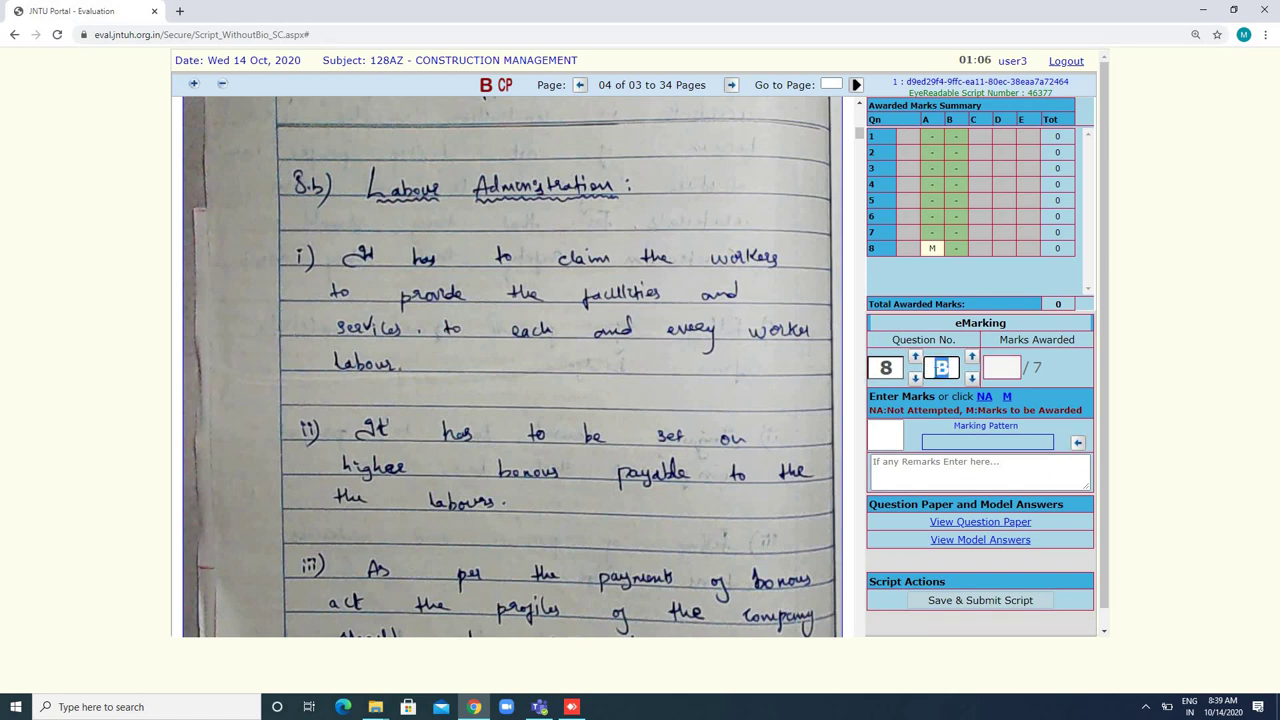
left_click(1007, 397)
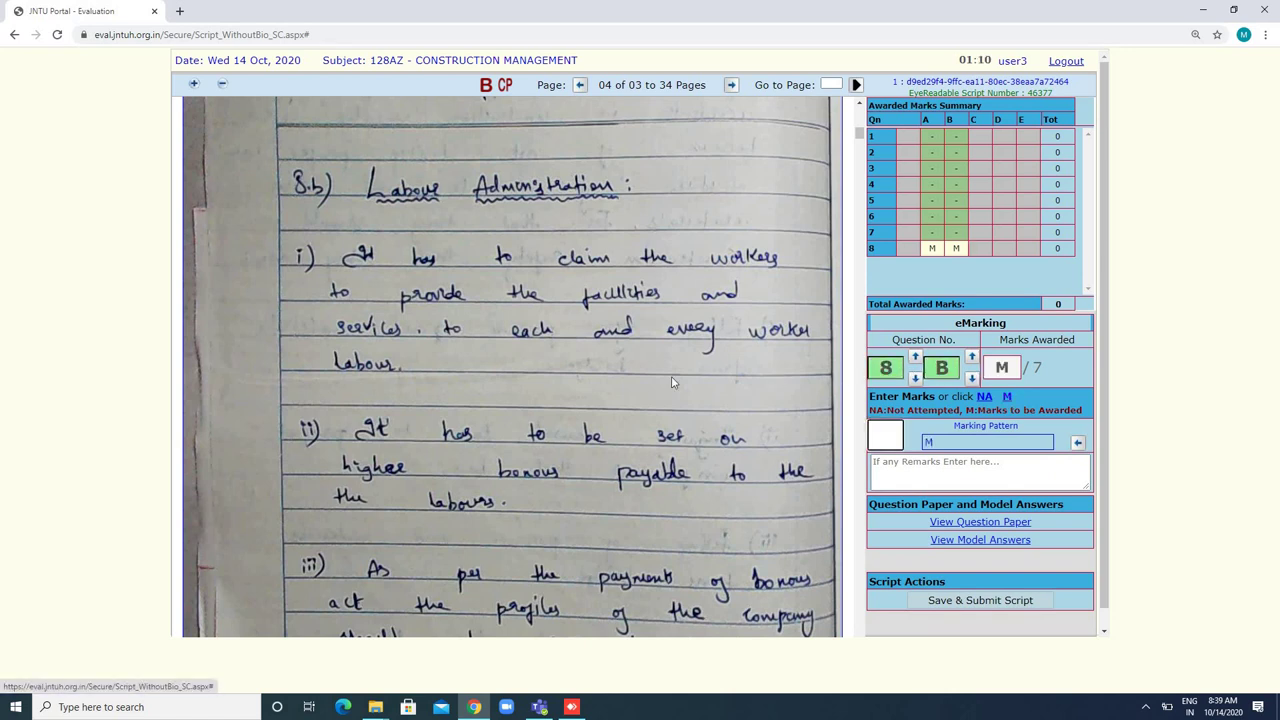
scroll(664, 382, "down", 10)
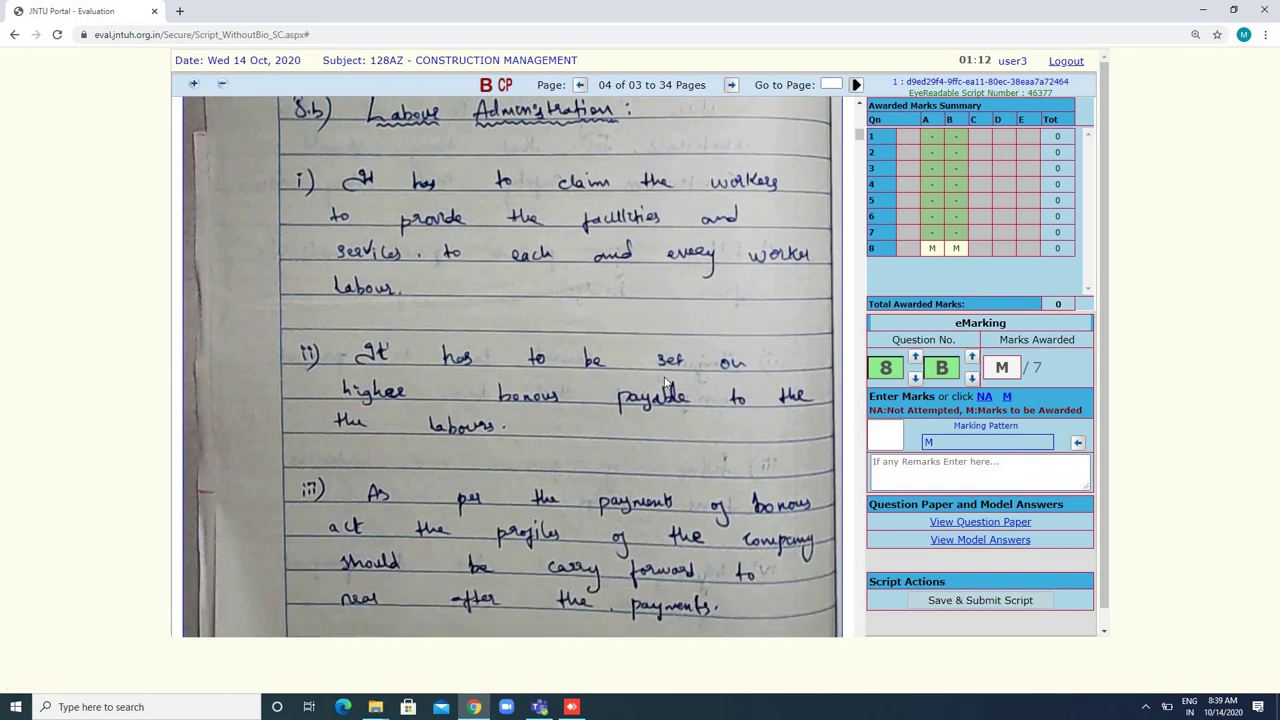
scroll(664, 376, "down", 5)
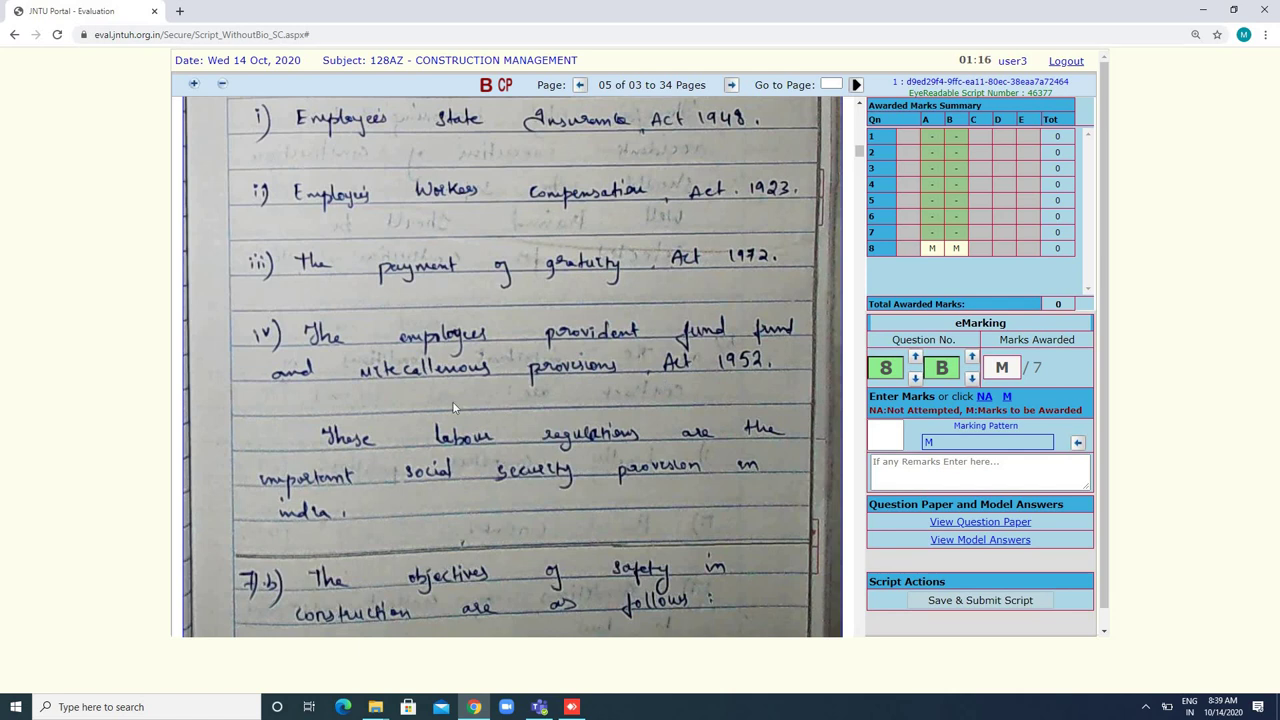
- Mark questions 7A and 7B as M
left_click(927, 233)
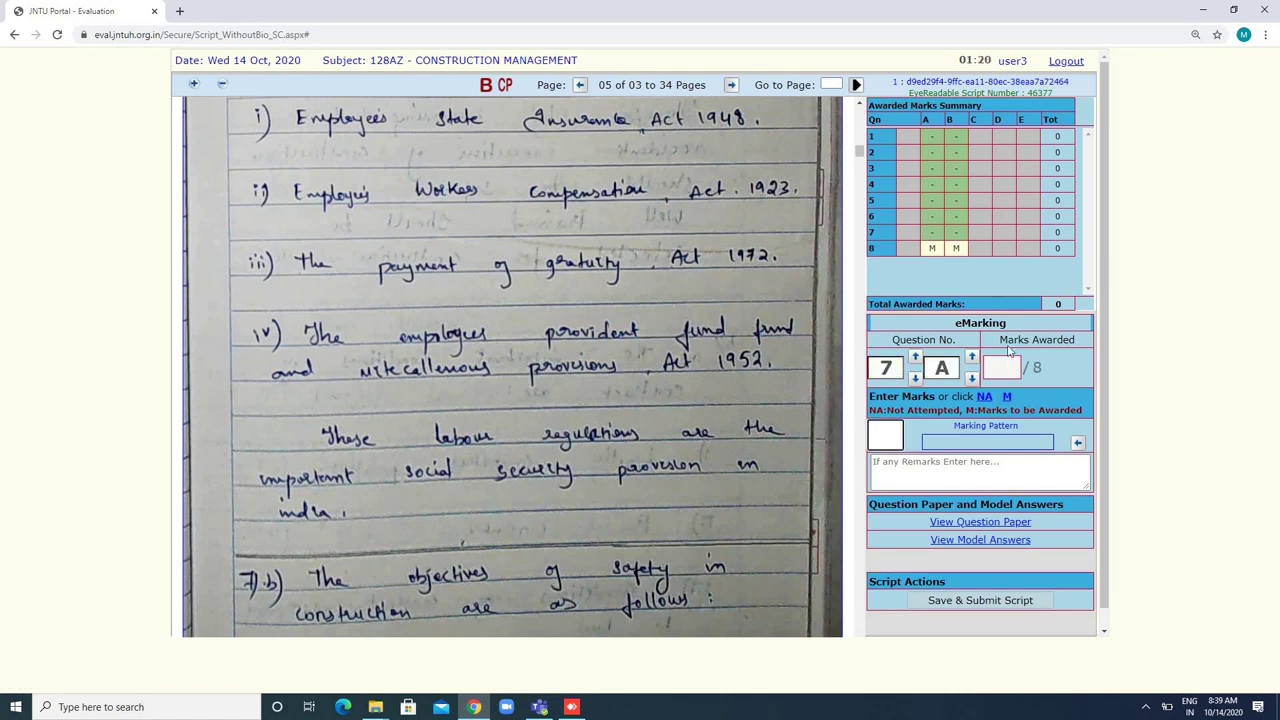
left_click(1007, 397)
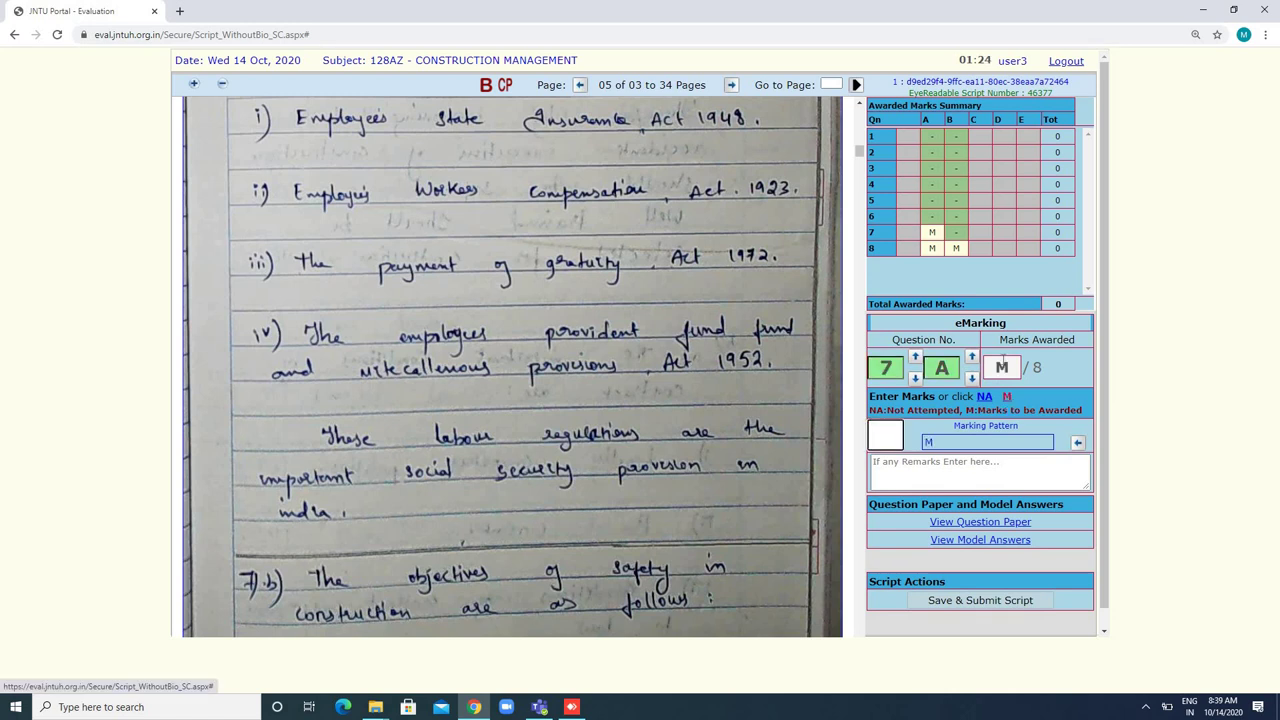
left_click(957, 236)
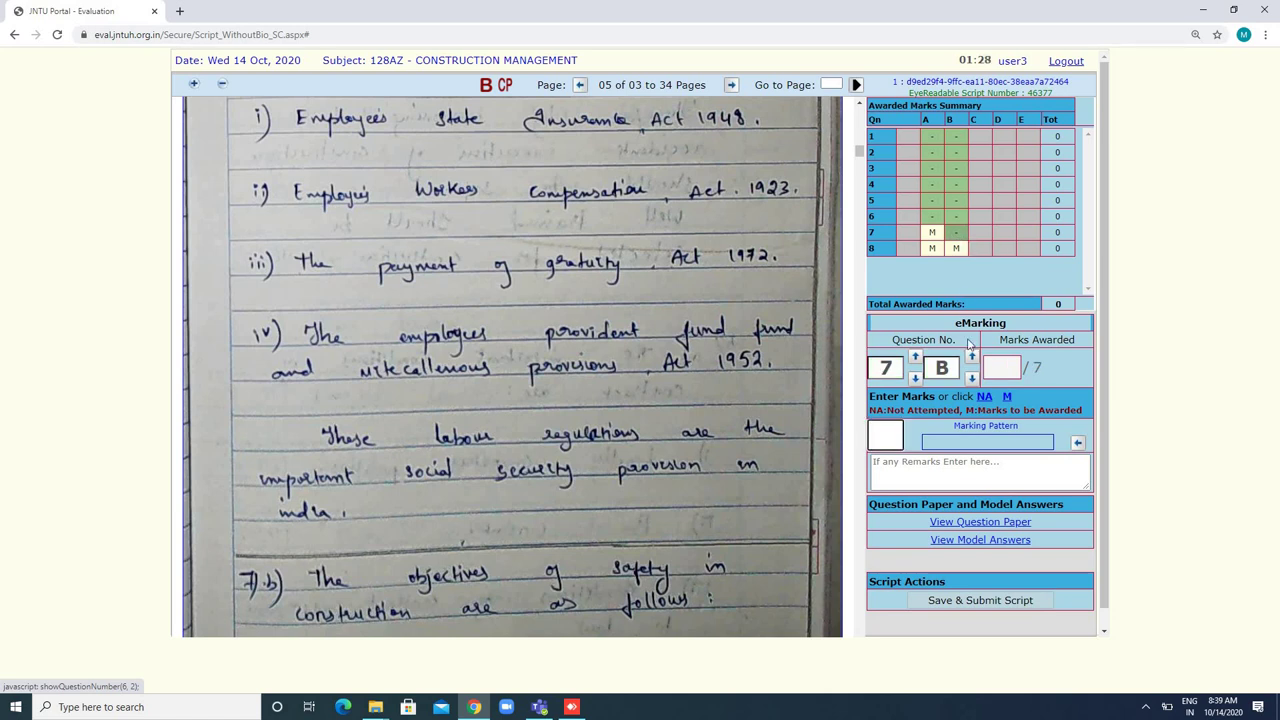
left_click(1007, 397)
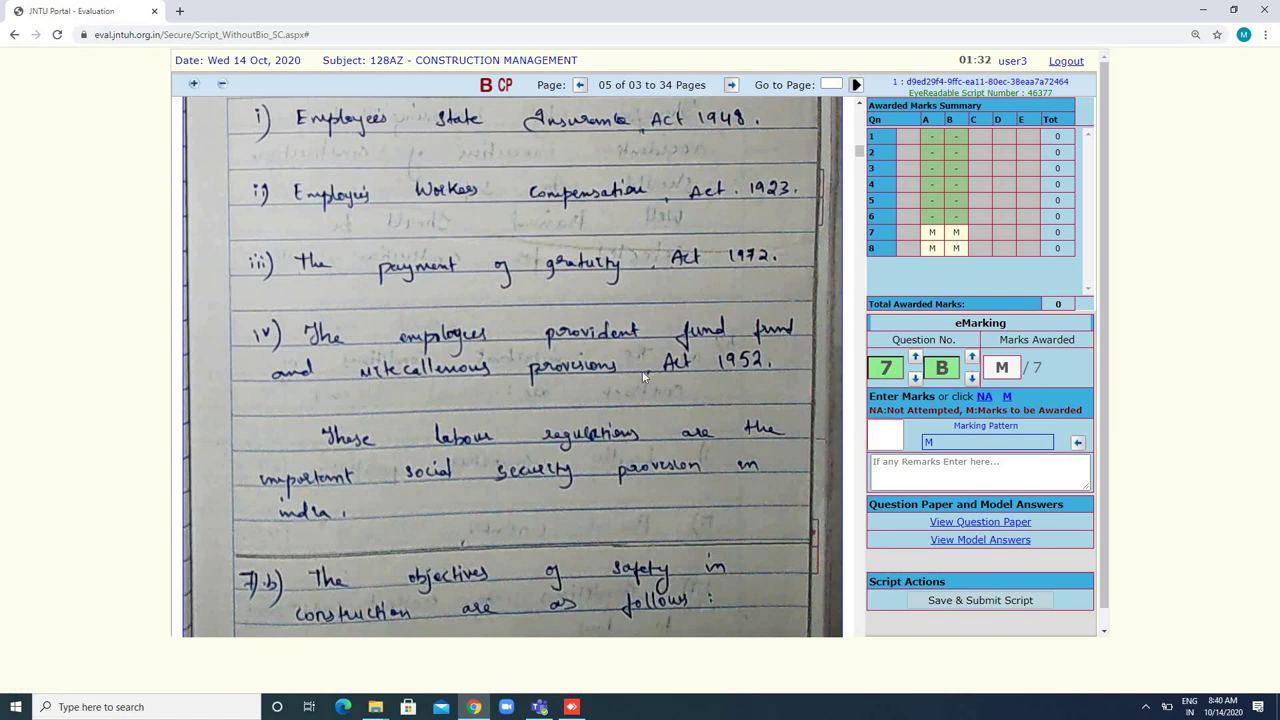
scroll(643, 373, "down", 8)
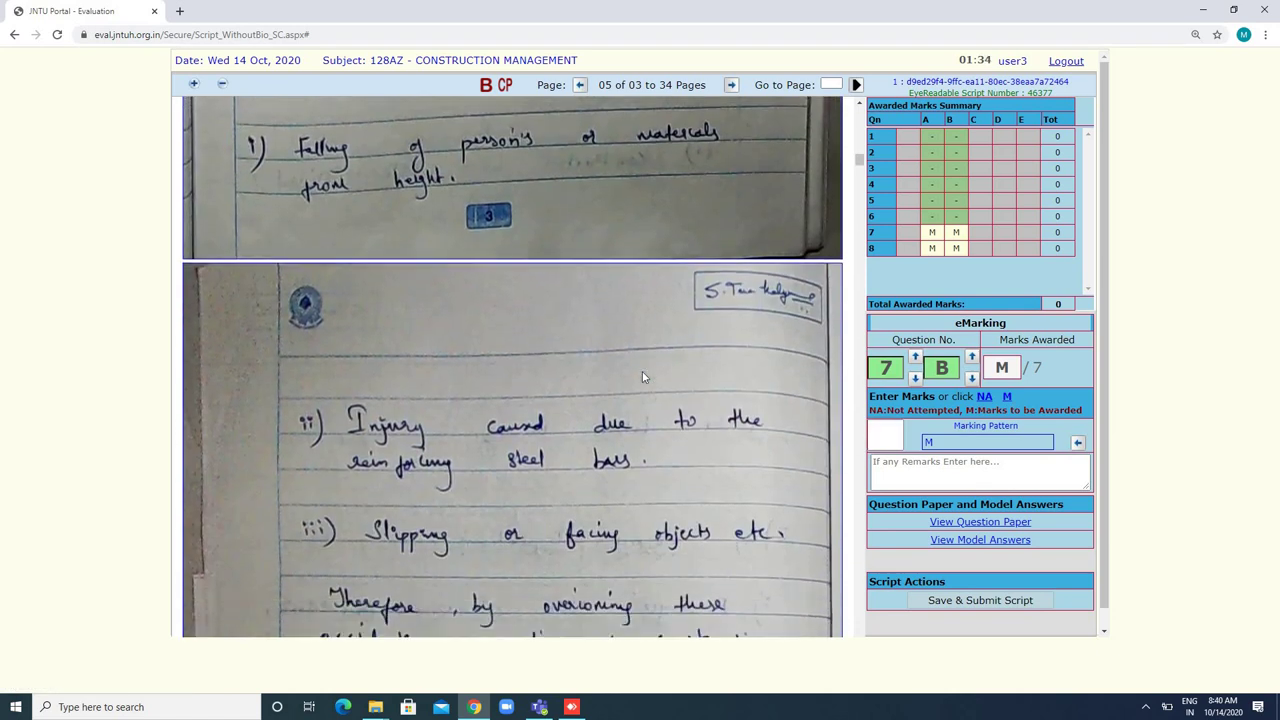
scroll(642, 371, "down", 5)
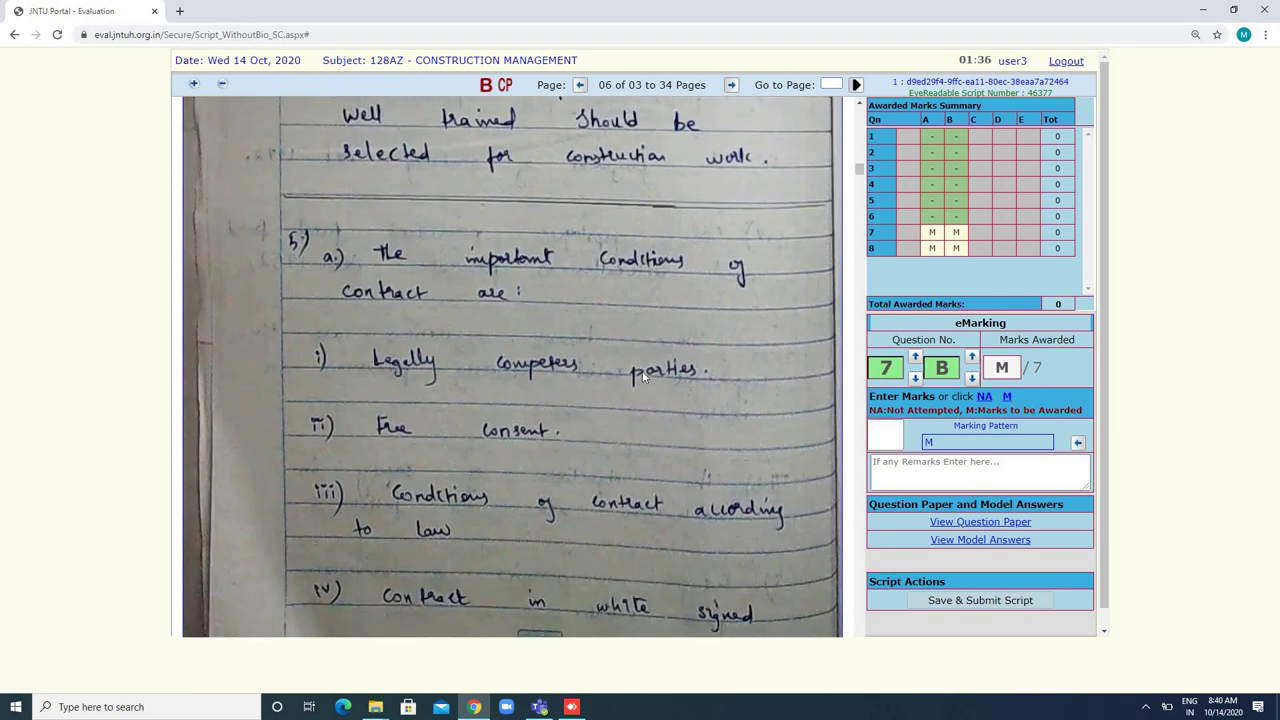
scroll(642, 371, "up", 3)
scroll(642, 371, "down", 1)
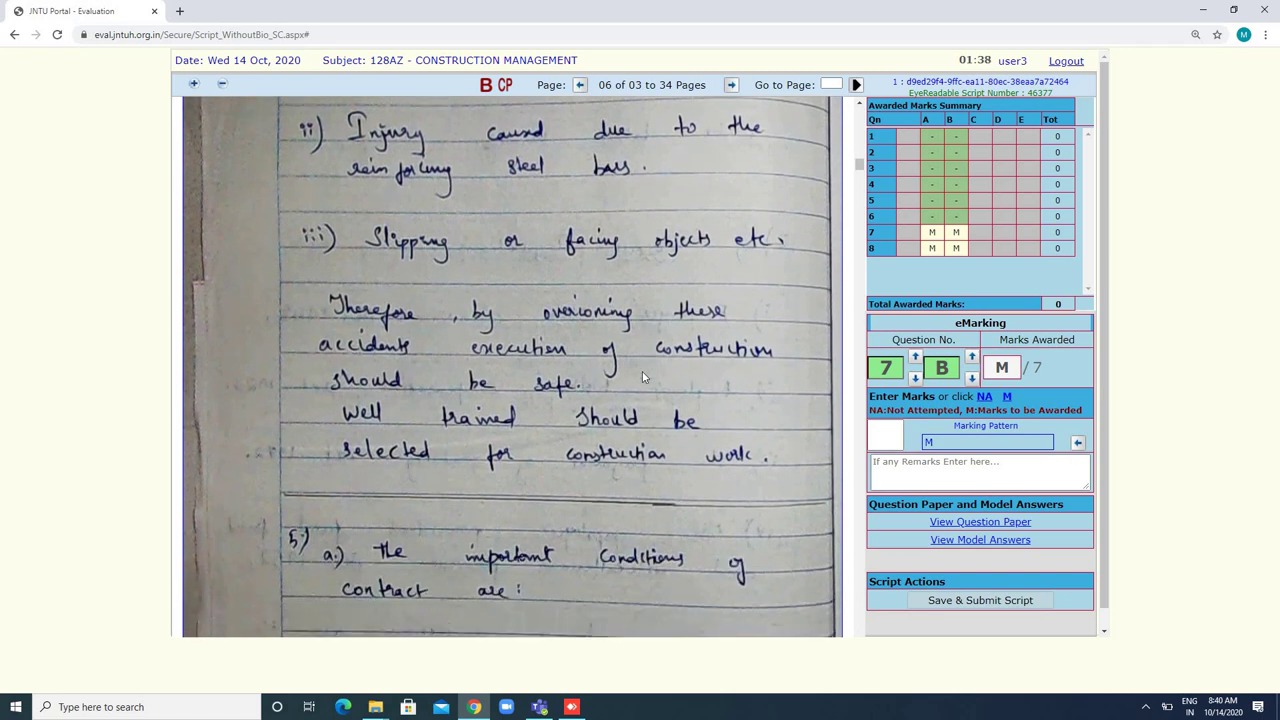
- Mark questions 5A and 5B as M
left_click(930, 202)
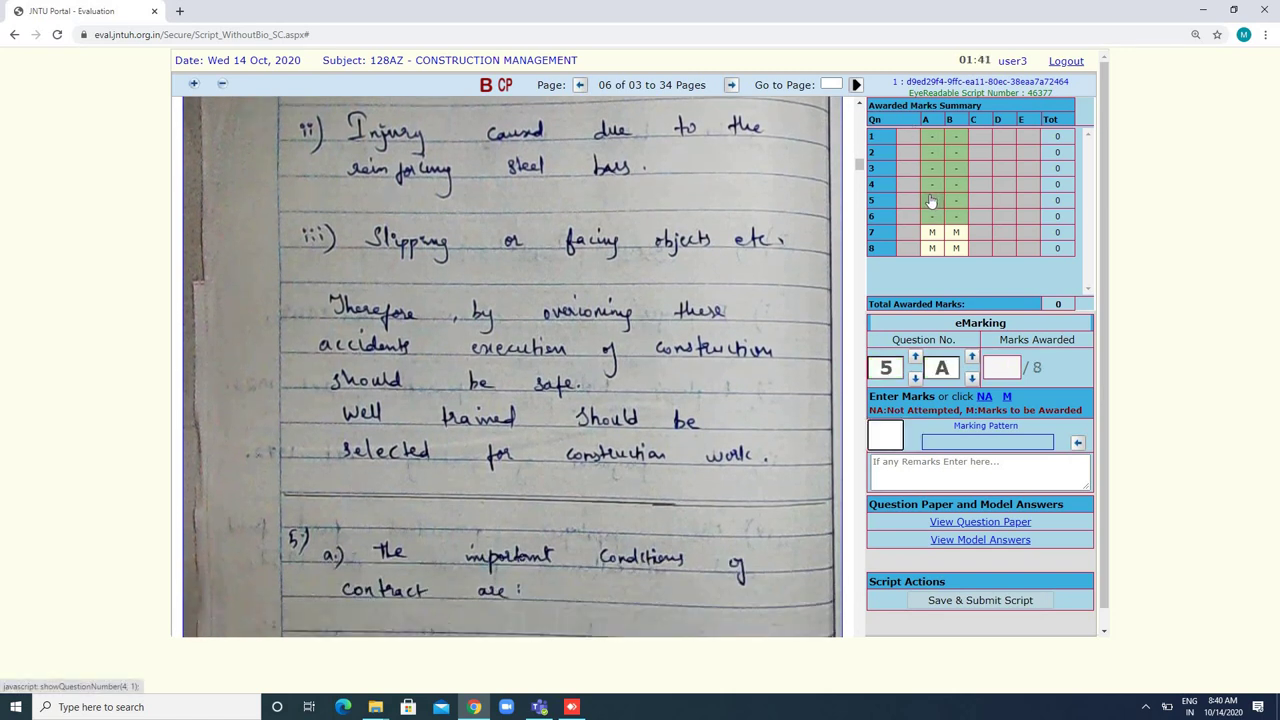
left_click(1007, 397)
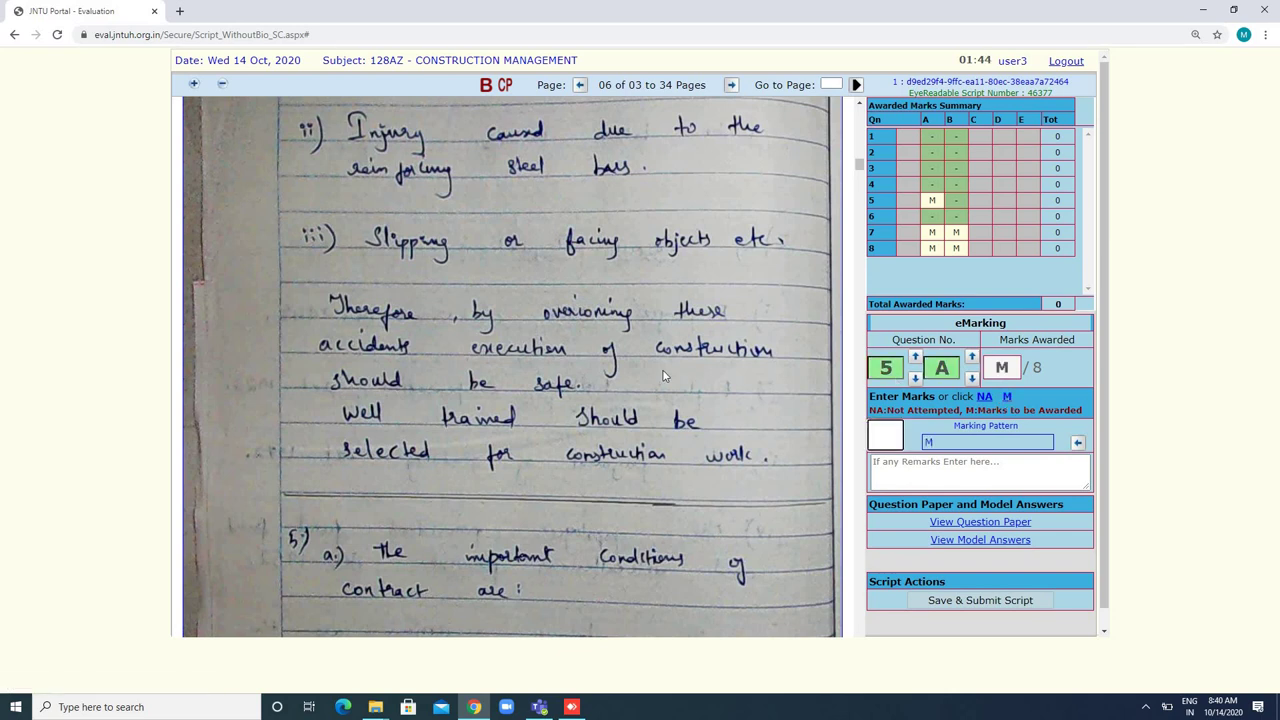
scroll(662, 375, "down", 10)
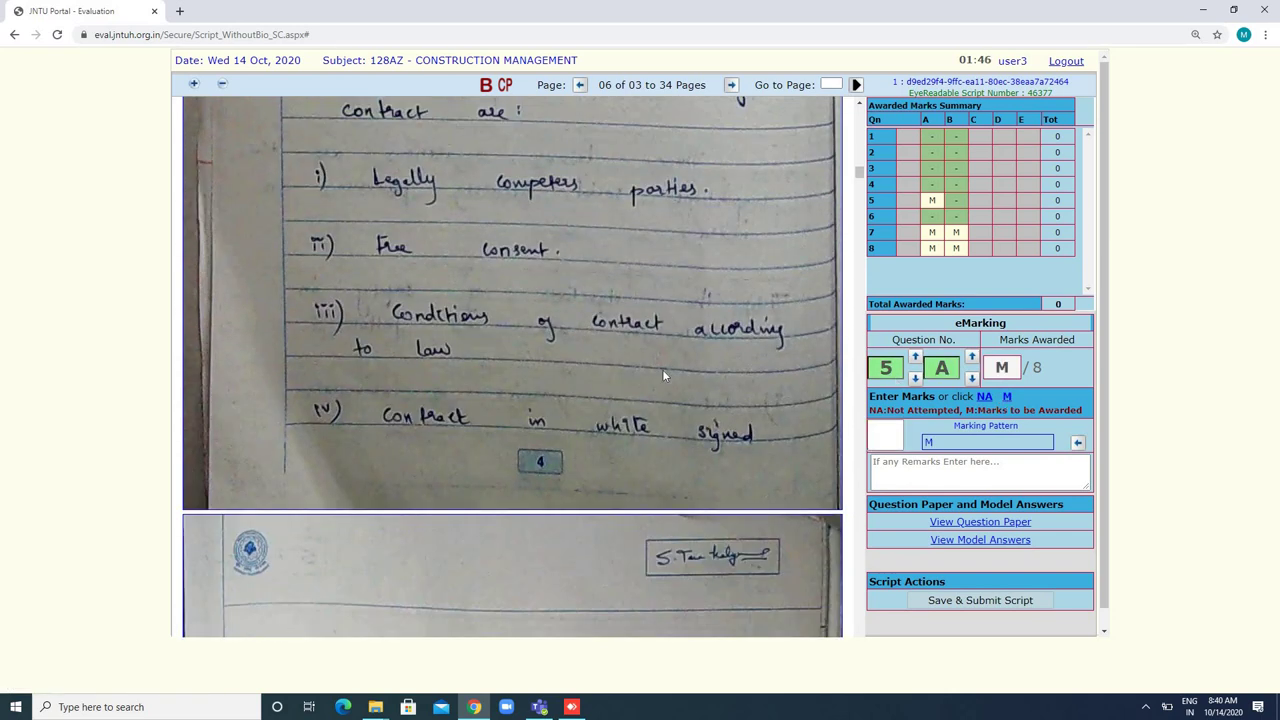
scroll(662, 375, "down", 5)
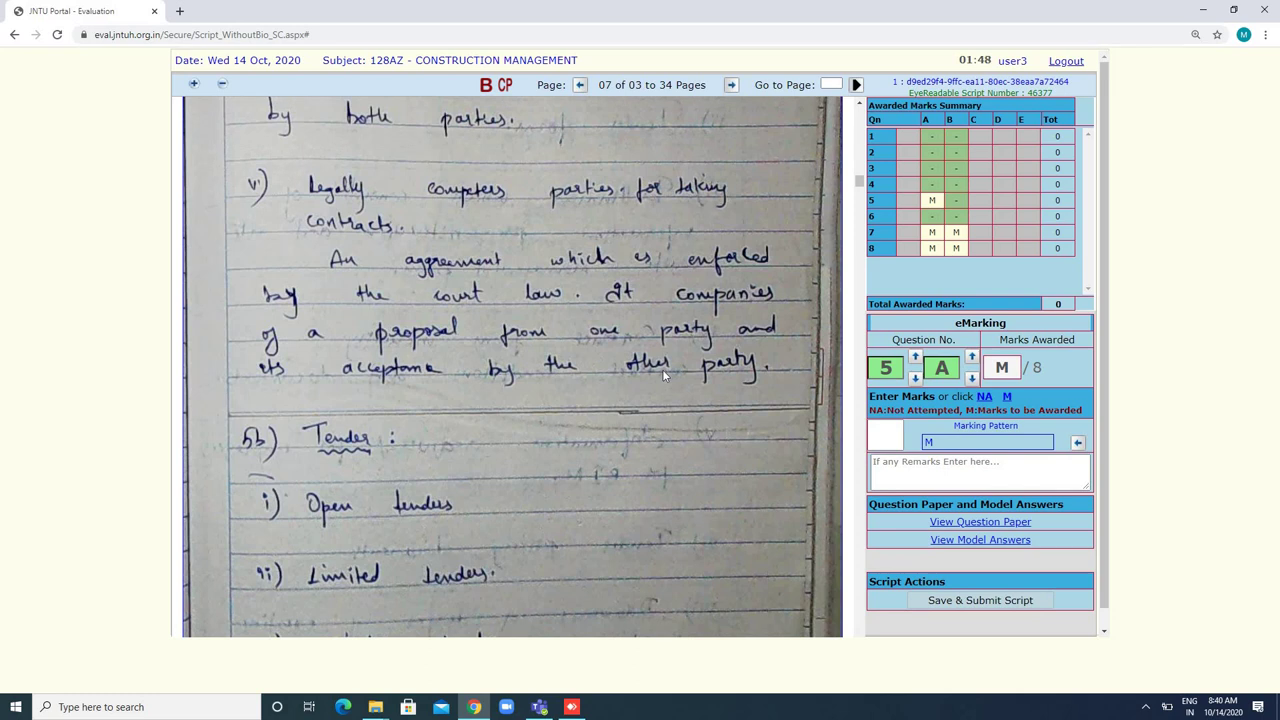
scroll(662, 369, "down", 1)
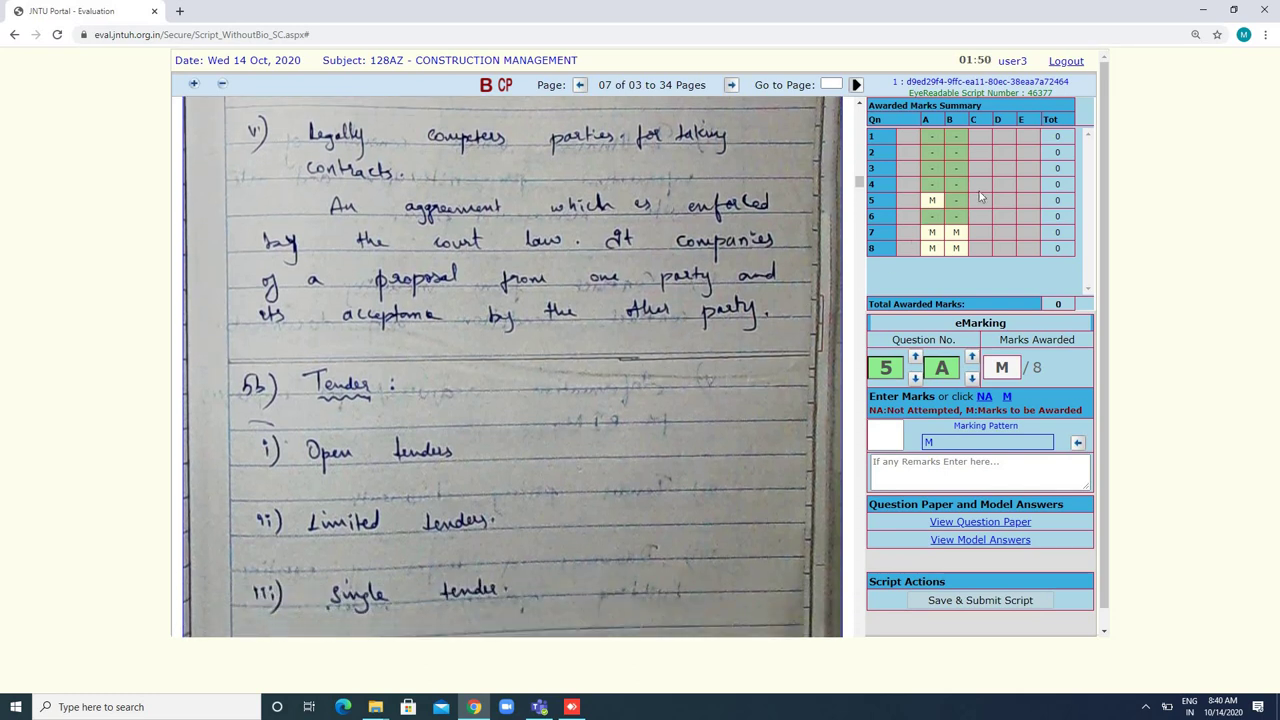
left_click(956, 200)
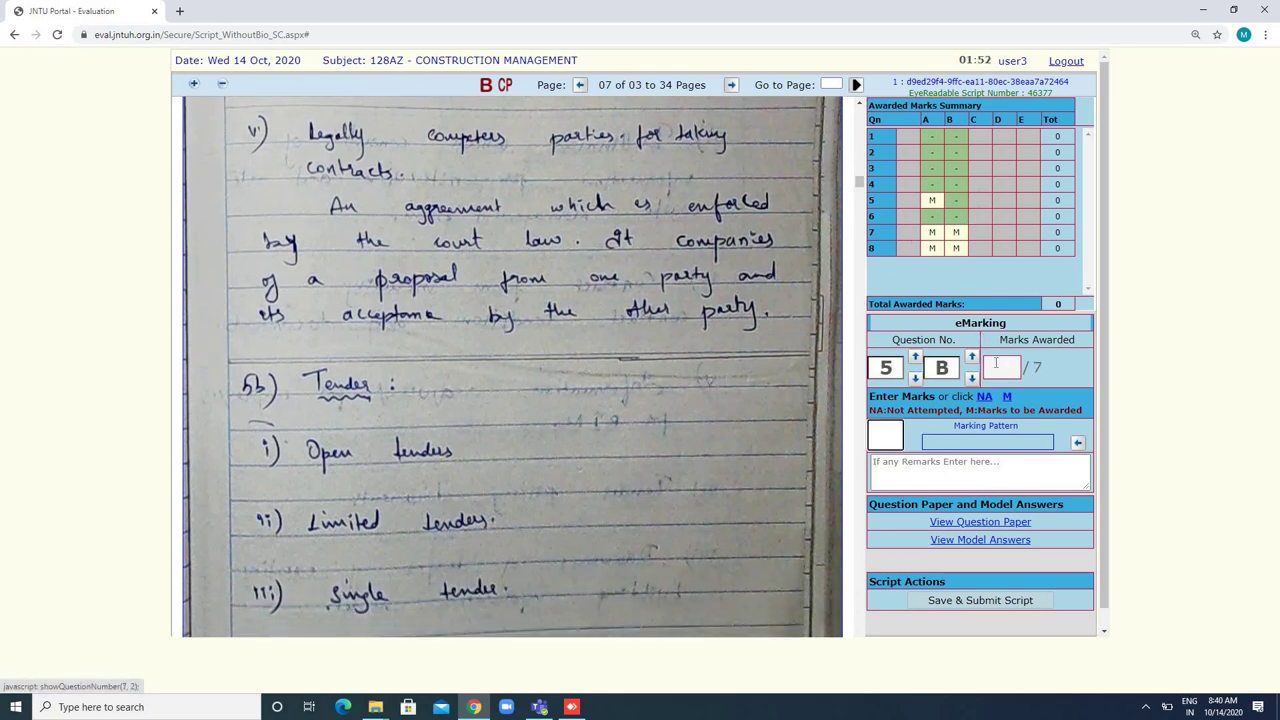
left_click(1006, 396)
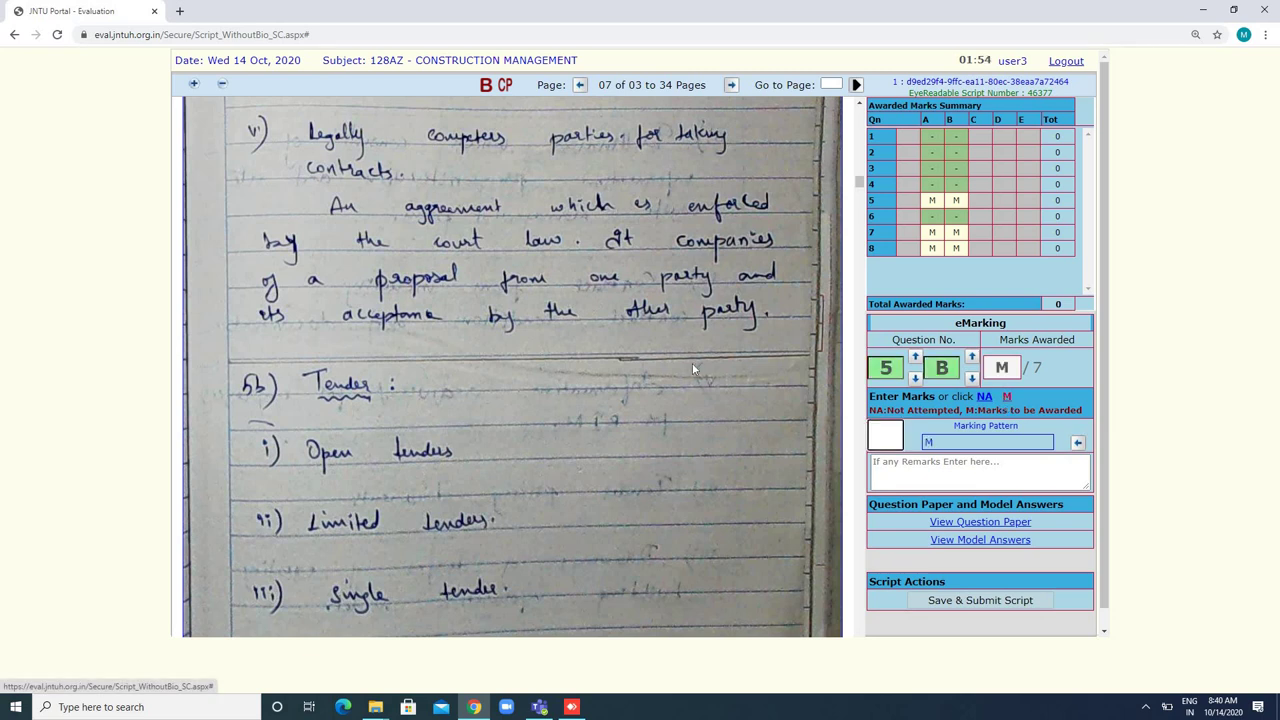
- Mark question 3B as M, with the script on page 09
scroll(614, 390, "down", 6)
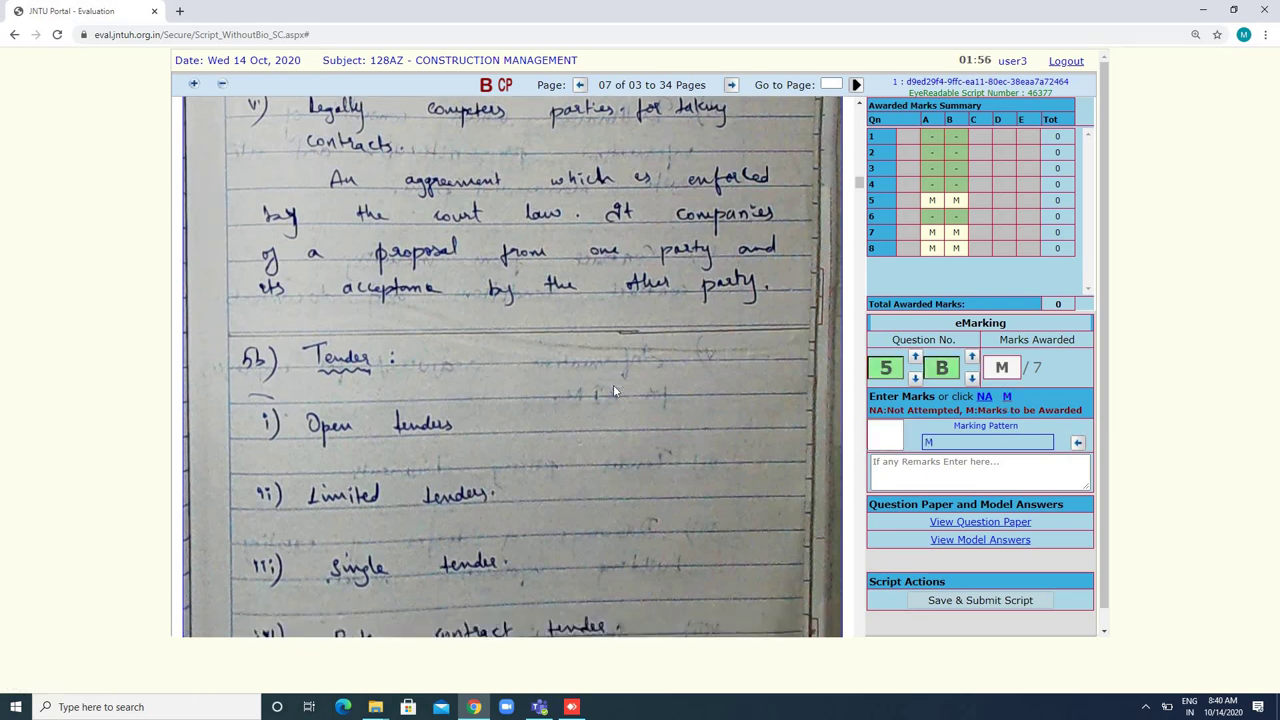
scroll(614, 390, "down", 8)
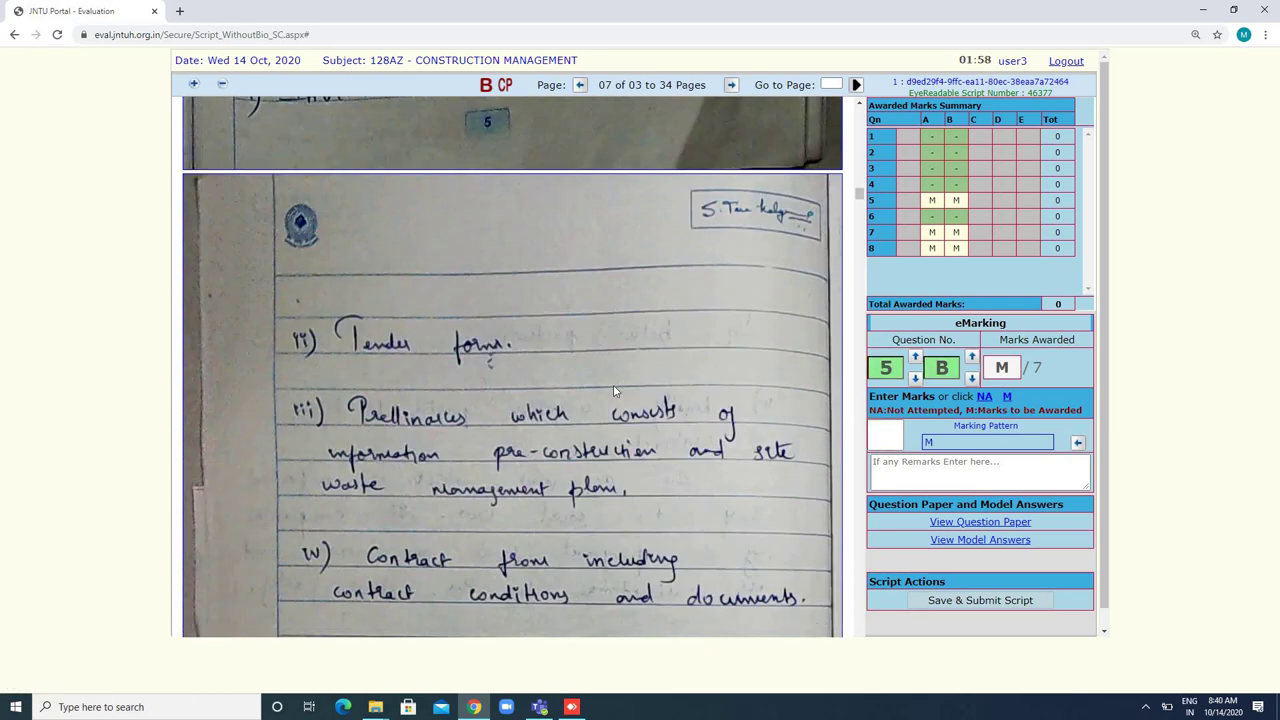
scroll(613, 390, "down", 10)
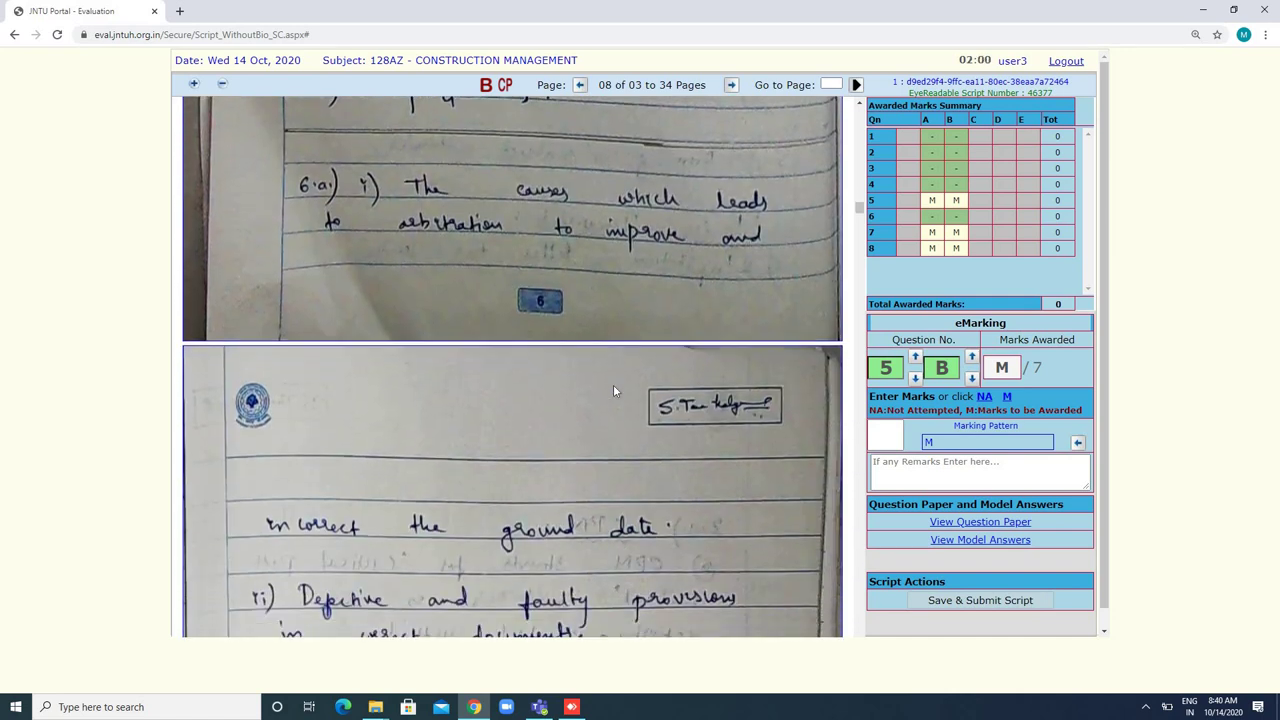
scroll(614, 390, "down", 3)
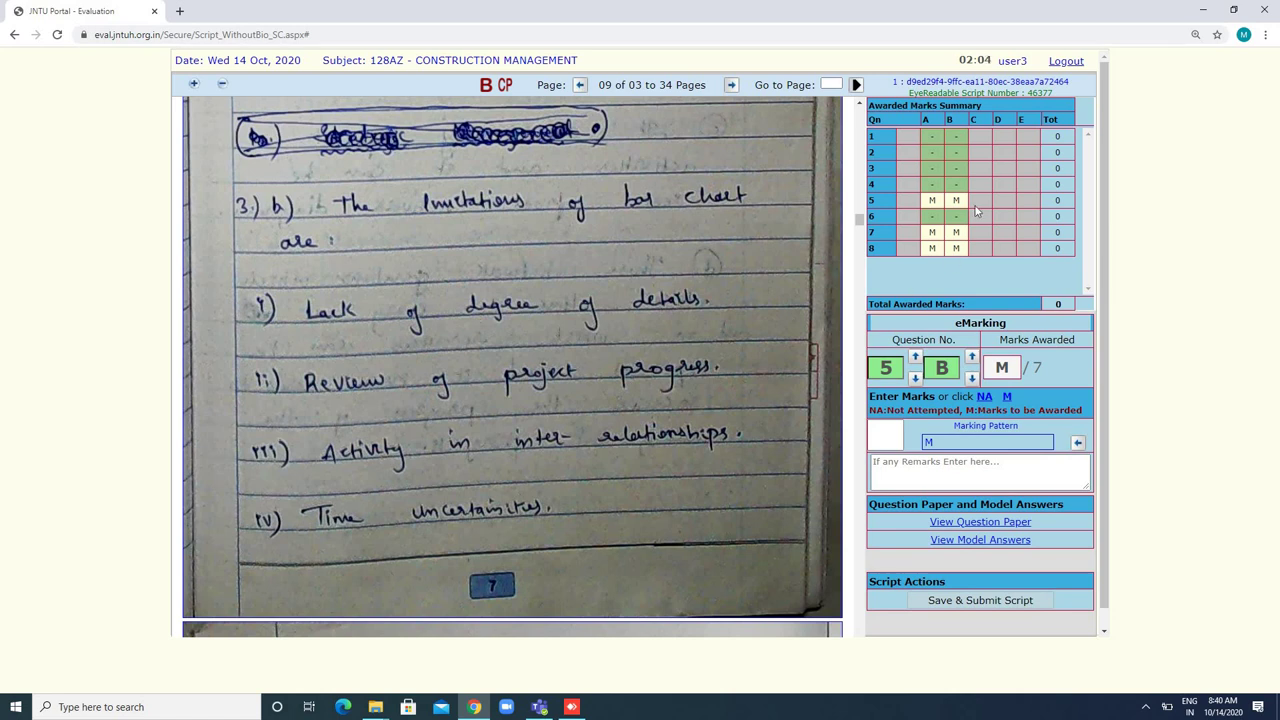
left_click(957, 170)
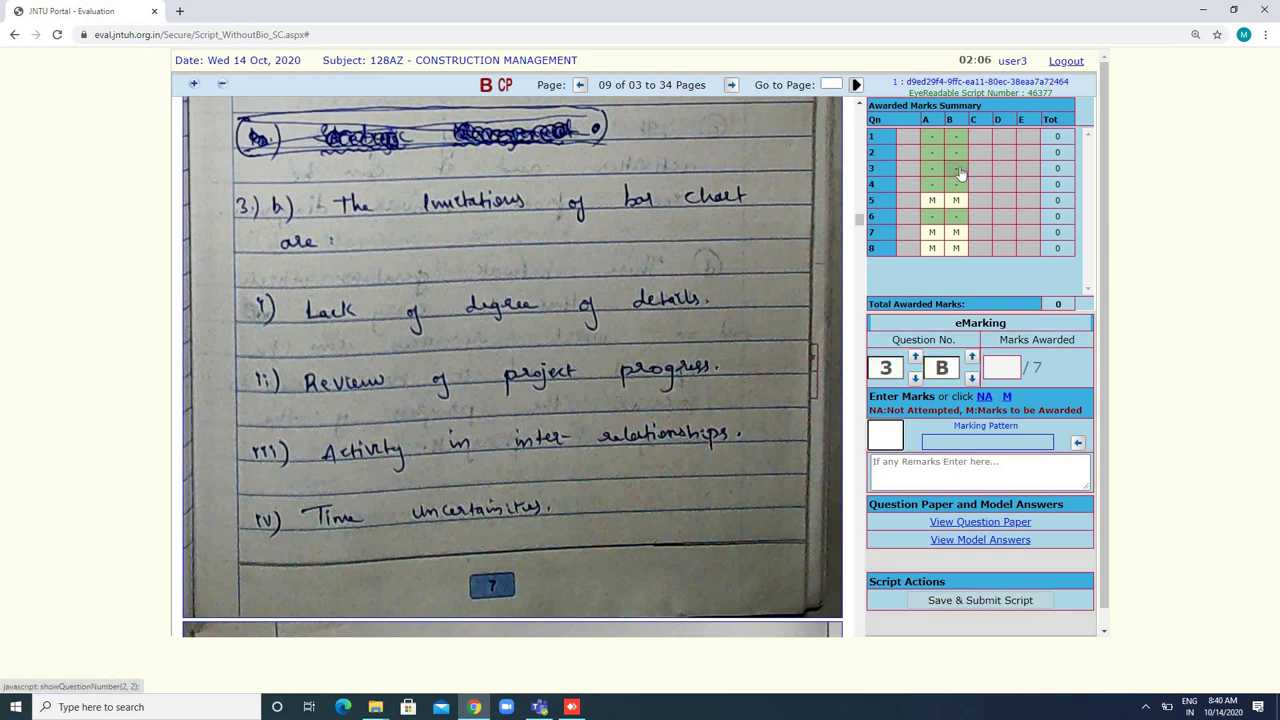
left_click(1007, 397)
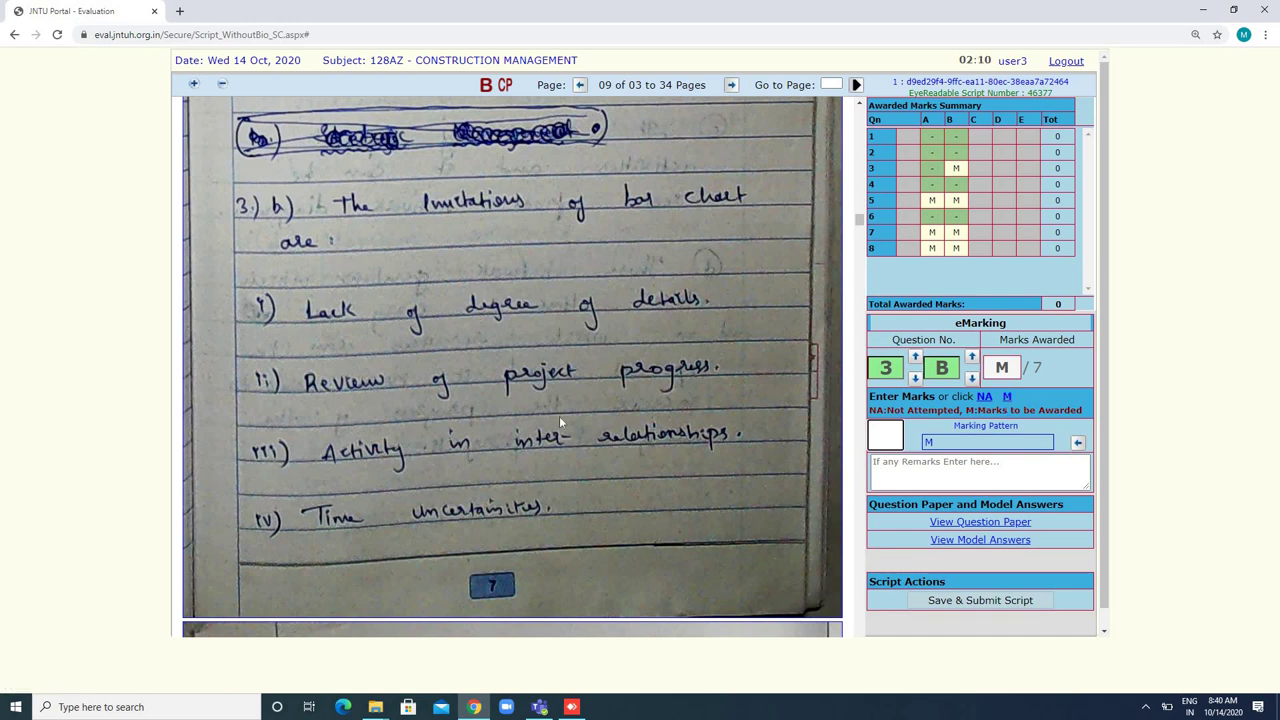
- Scroll through the answer script to its last page, 34 of 34
scroll(559, 416, "down", 10)
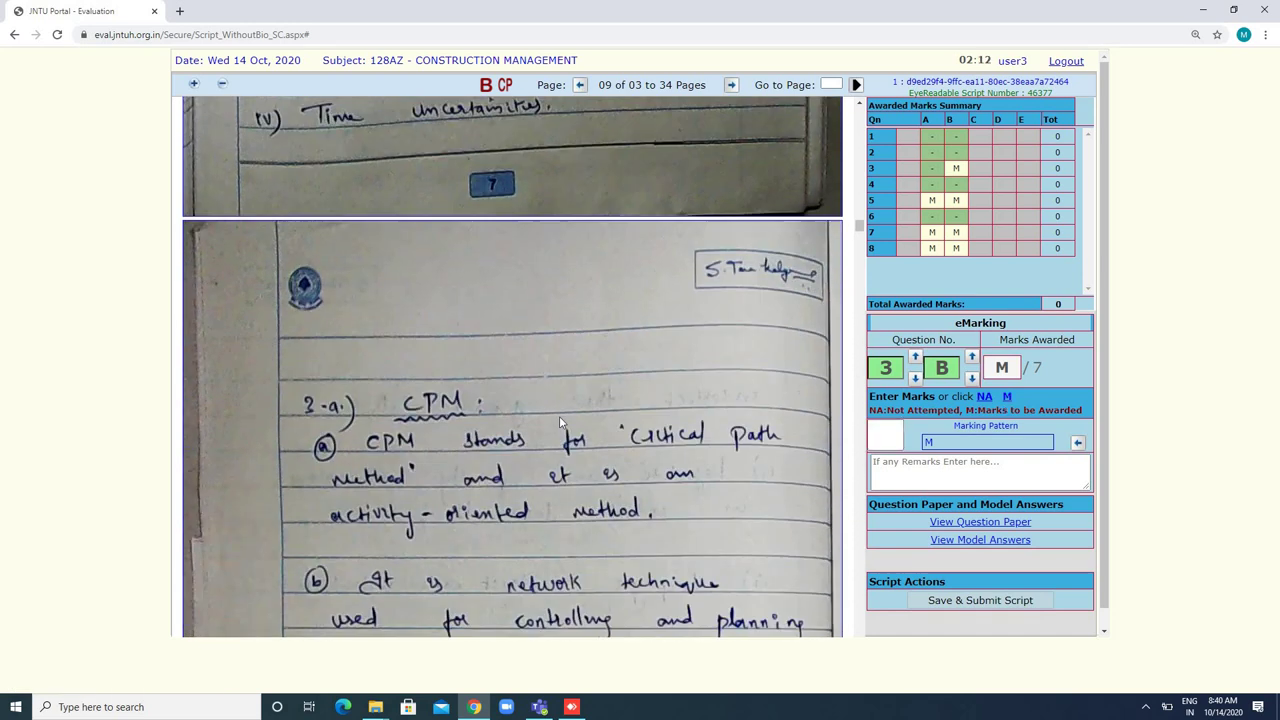
scroll(559, 416, "down", 10)
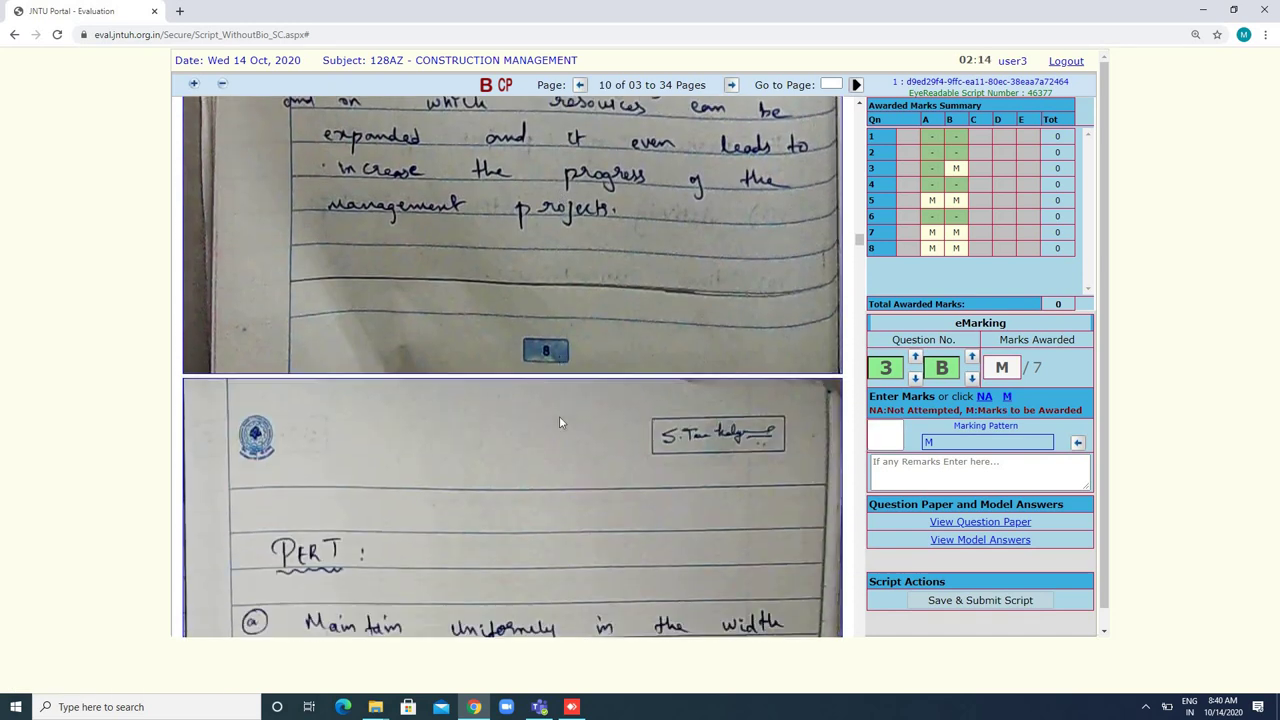
scroll(559, 416, "down", 10)
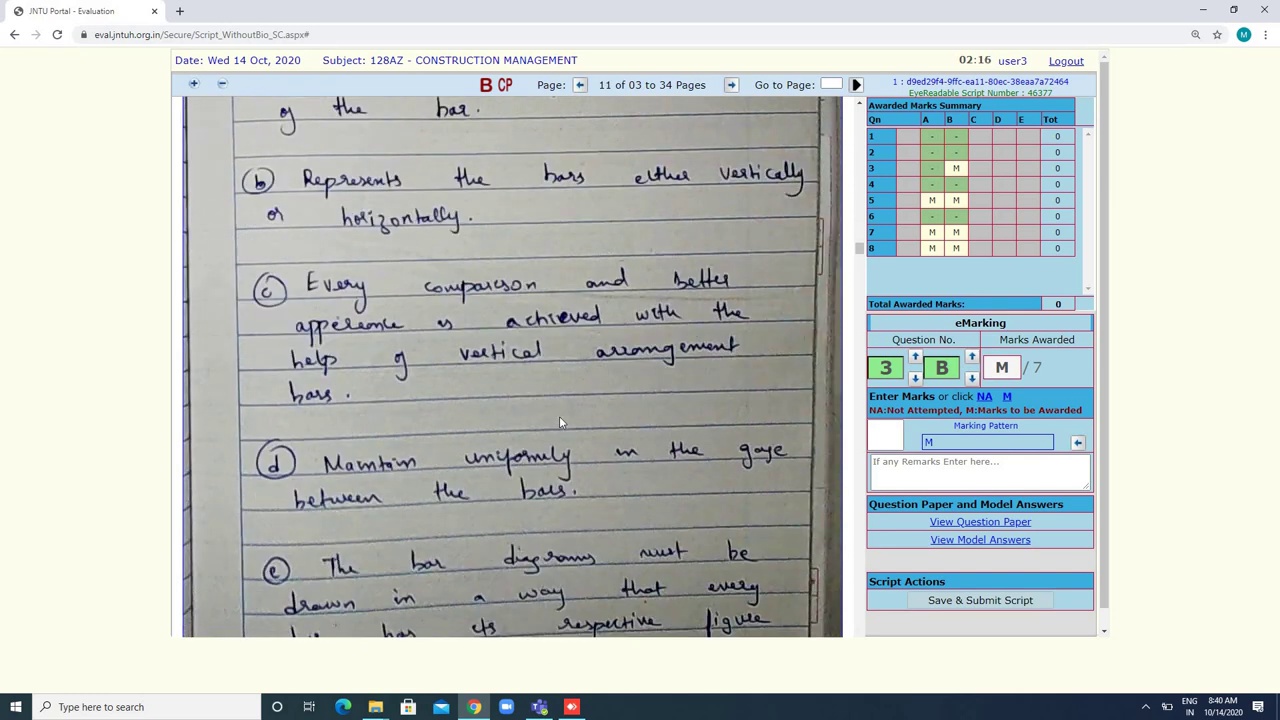
scroll(559, 416, "down", 10)
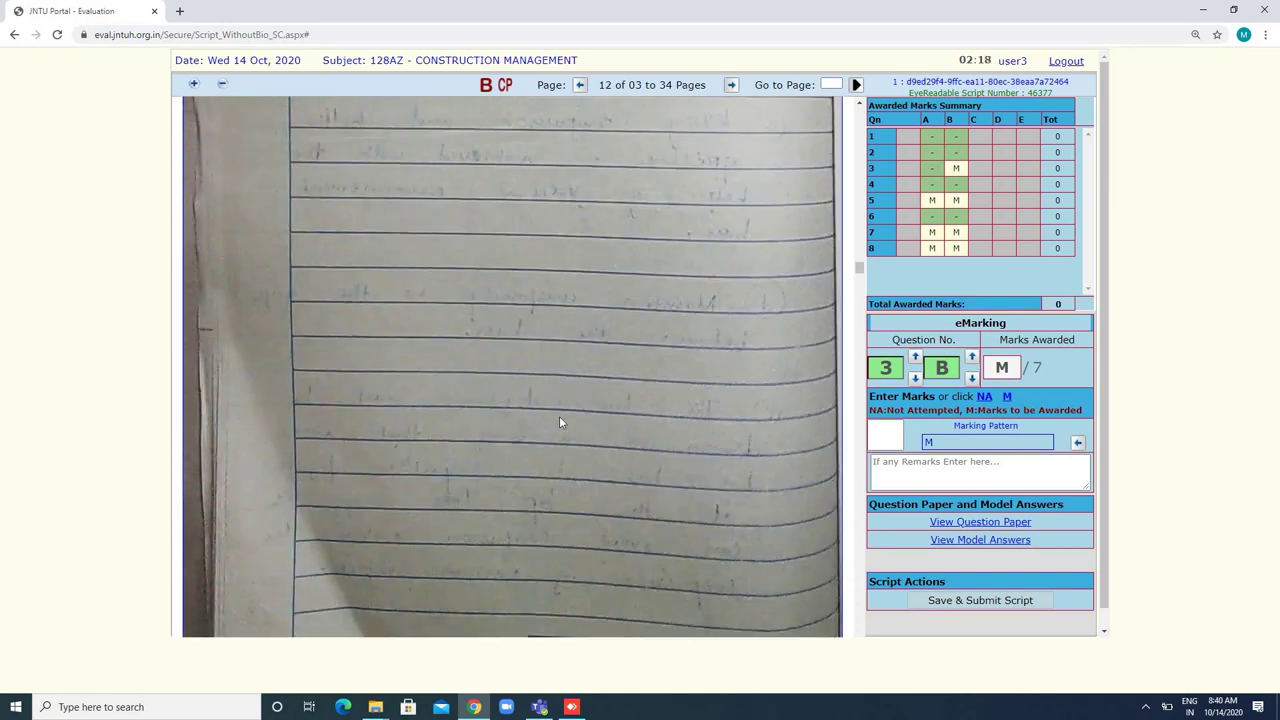
scroll(559, 422, "down", 10)
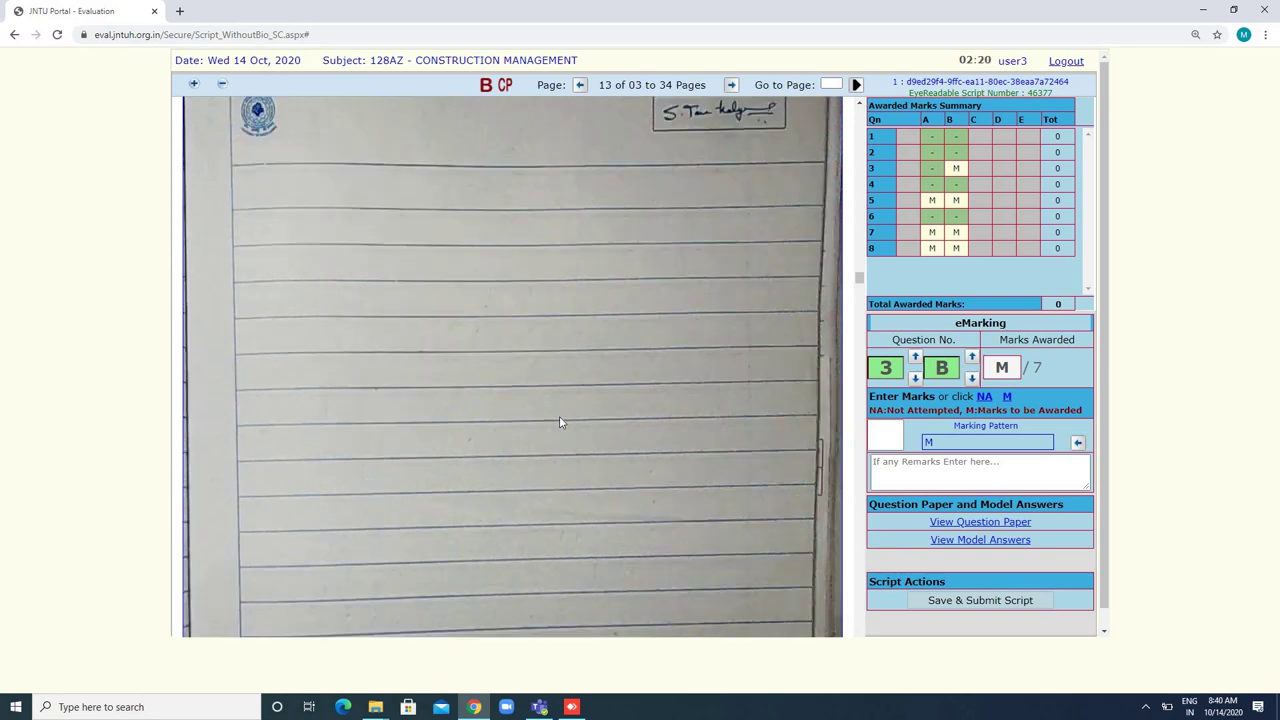
scroll(559, 422, "down", 10)
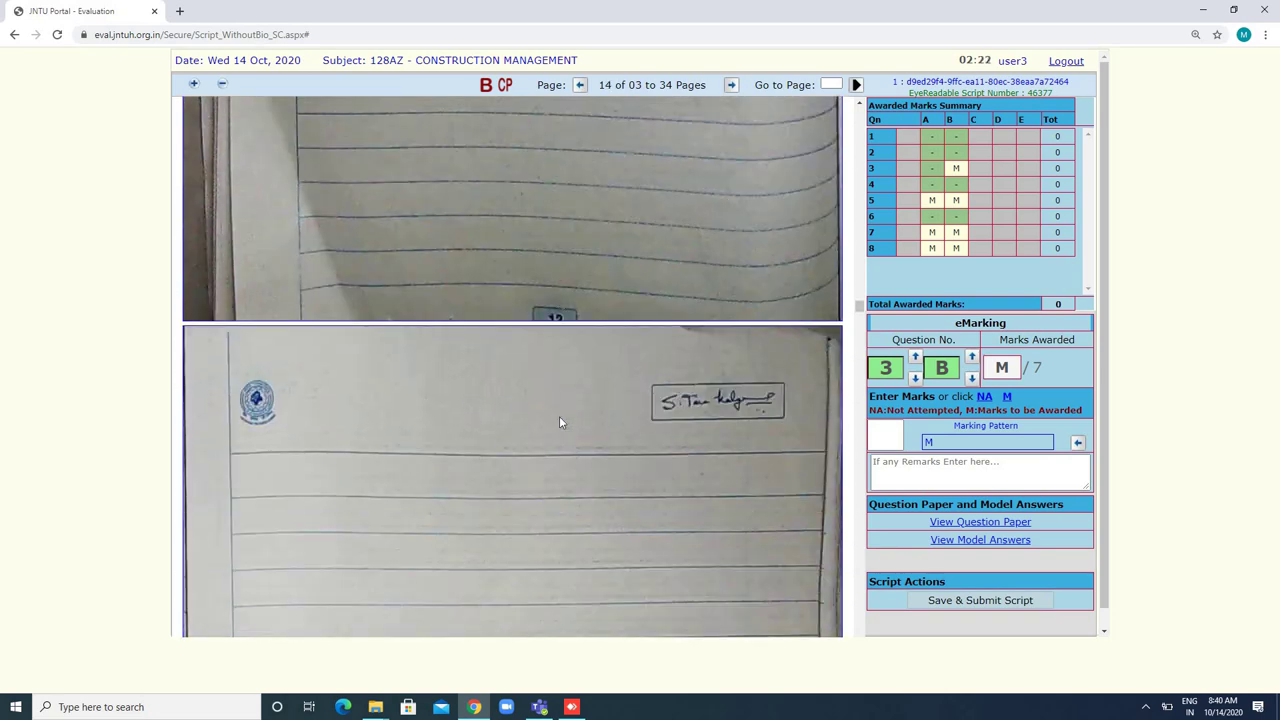
scroll(559, 422, "down", 10)
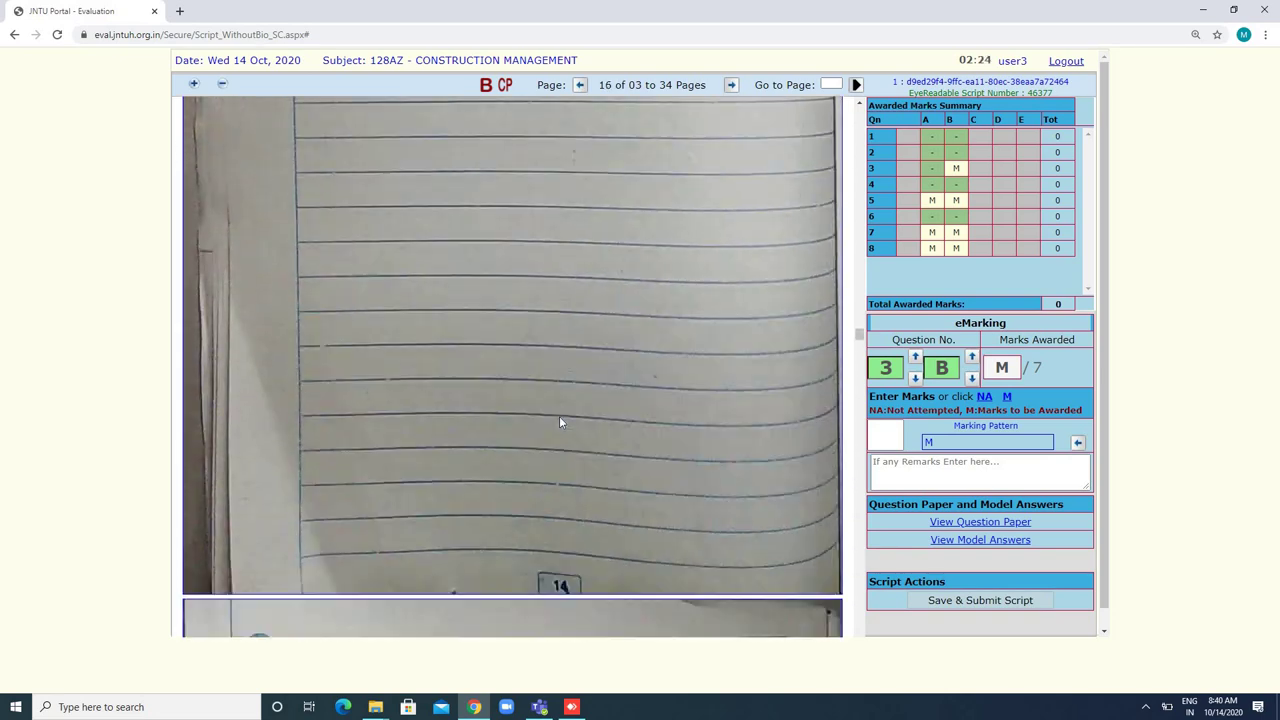
scroll(559, 422, "down", 10)
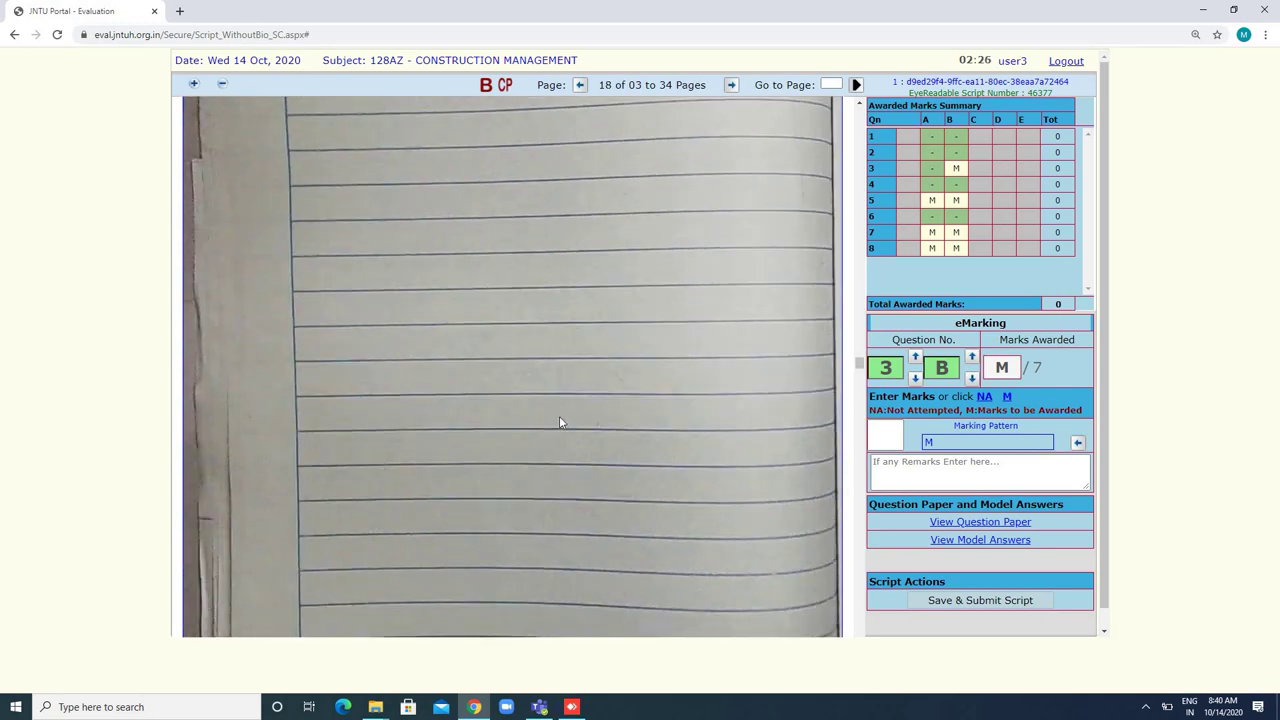
scroll(559, 422, "down", 10)
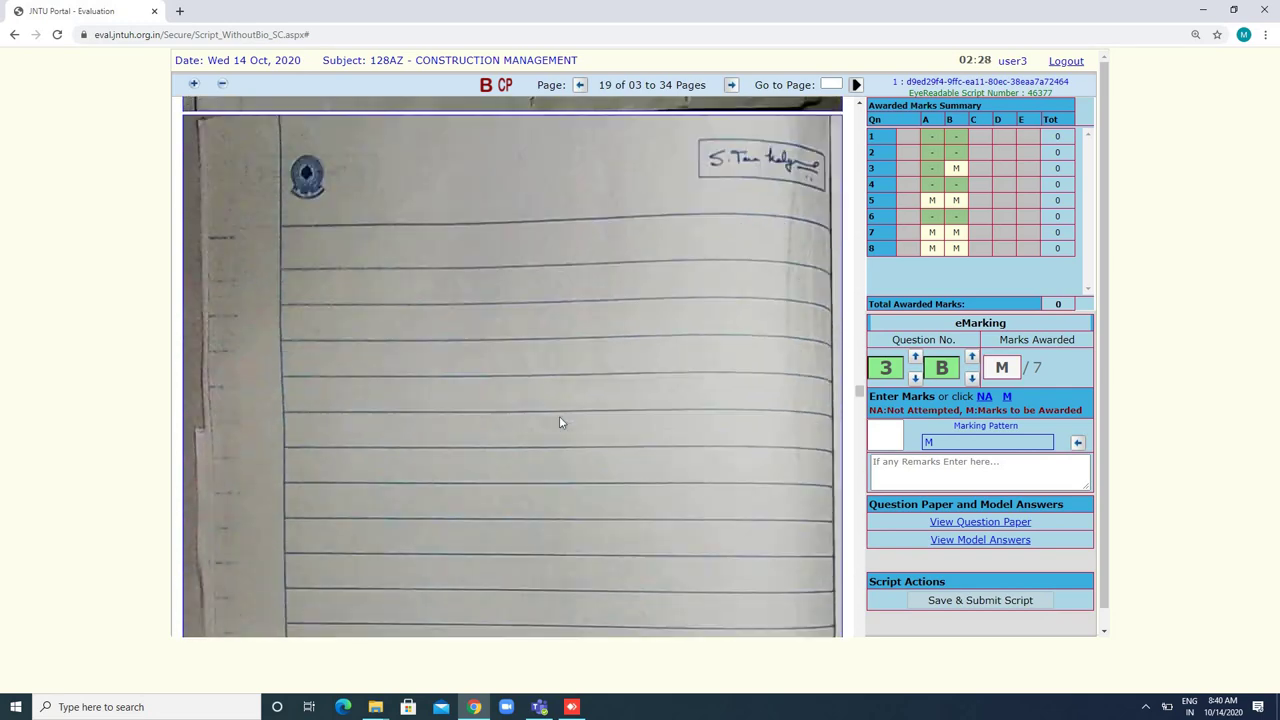
scroll(559, 421, "down", 10)
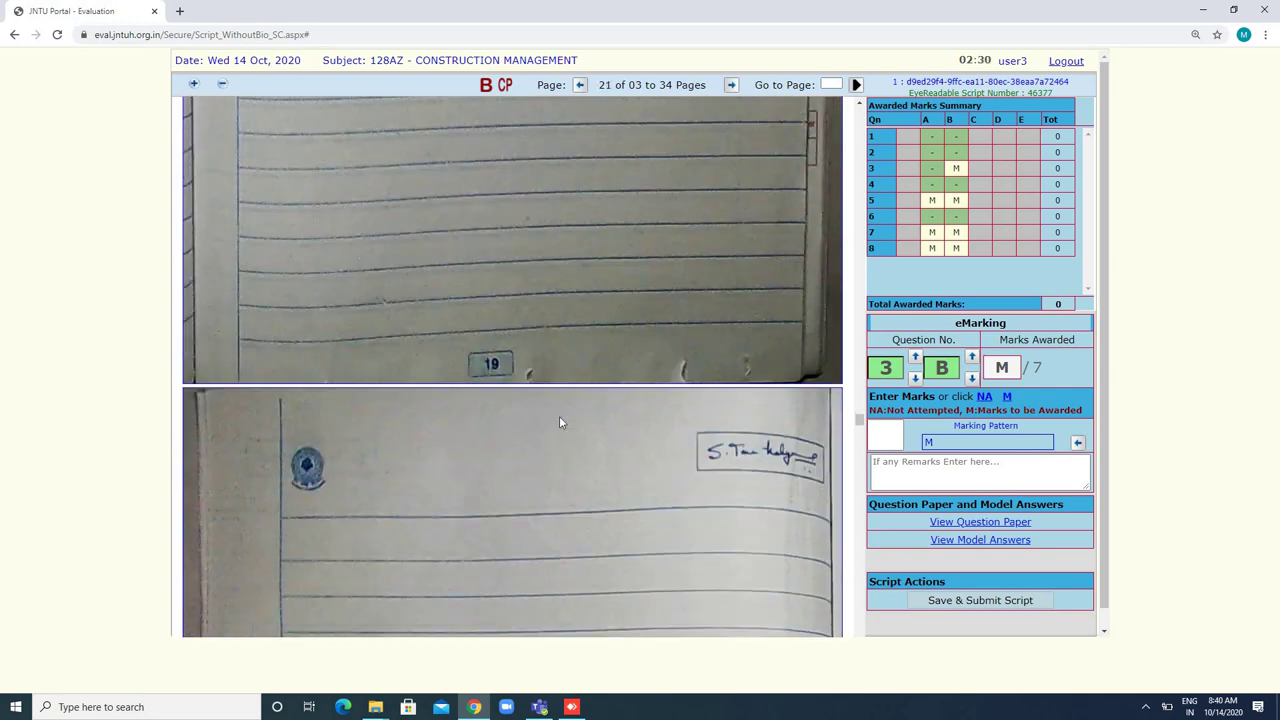
scroll(559, 421, "down", 10)
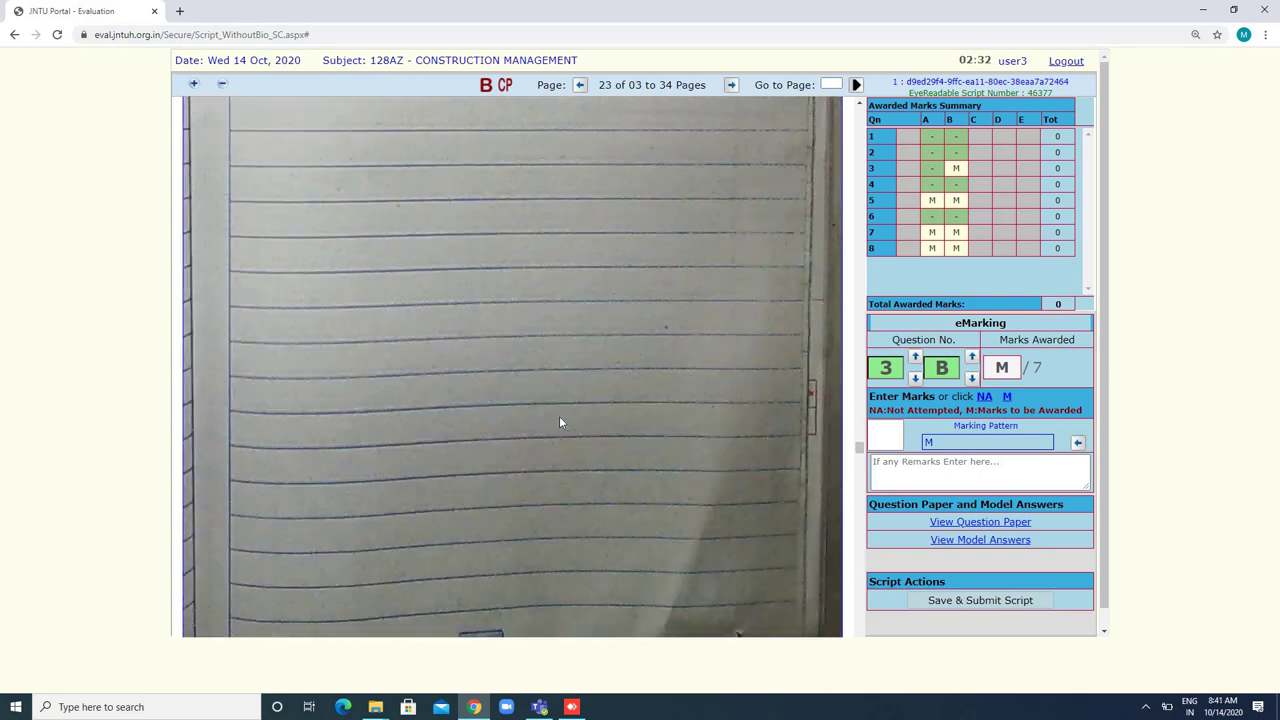
scroll(559, 421, "down", 10)
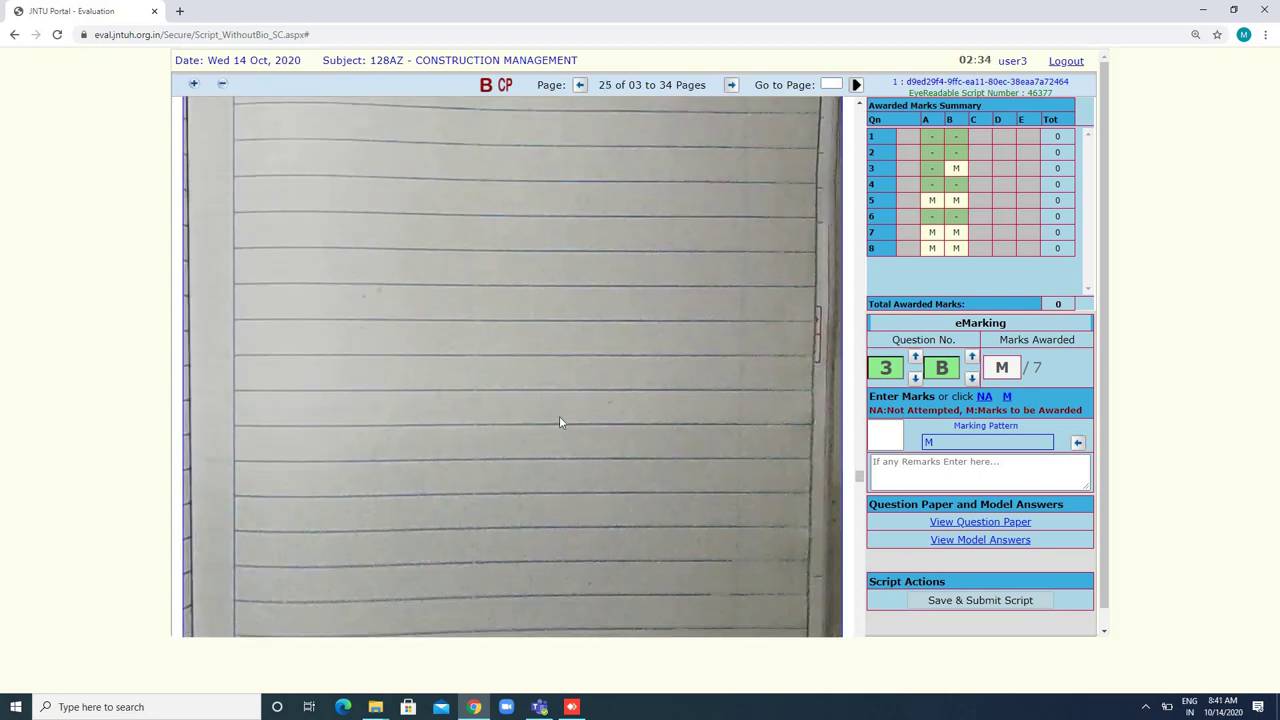
scroll(559, 416, "down", 8)
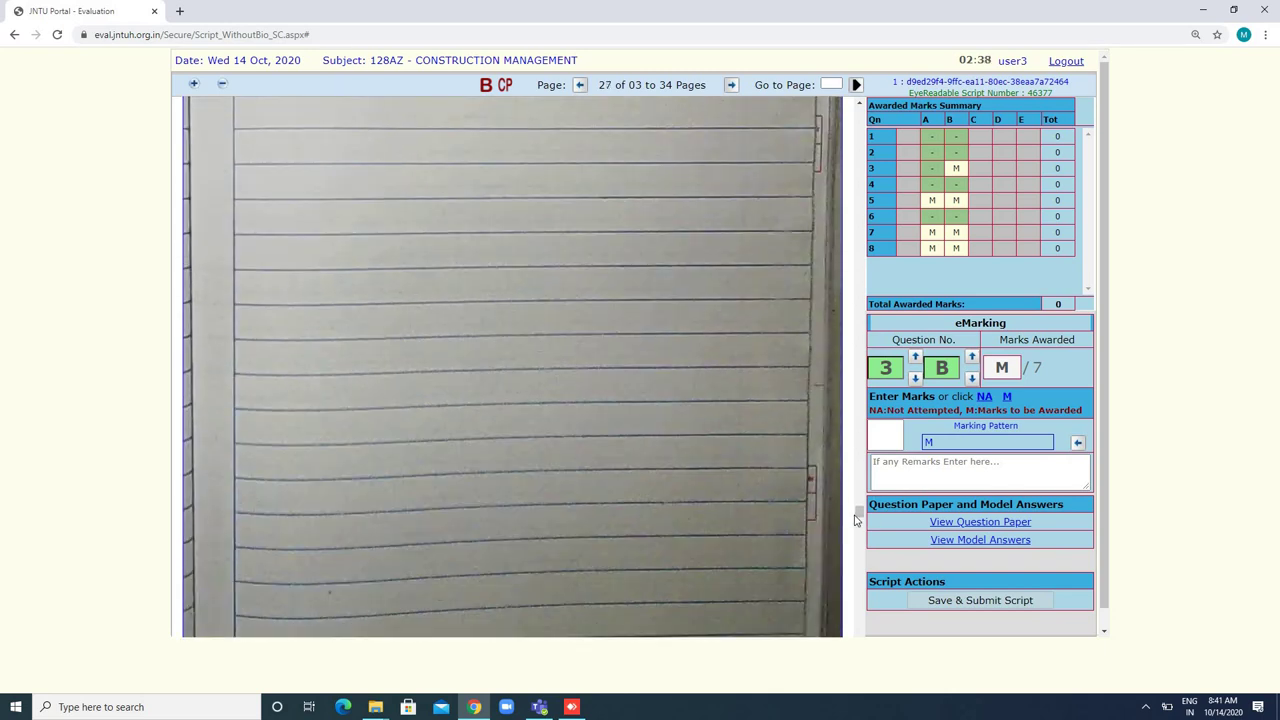
mouse_move(857, 517)
left_mouse_down()
mouse_move(862, 644)
mouse_move(818, 620)
left_mouse_up()
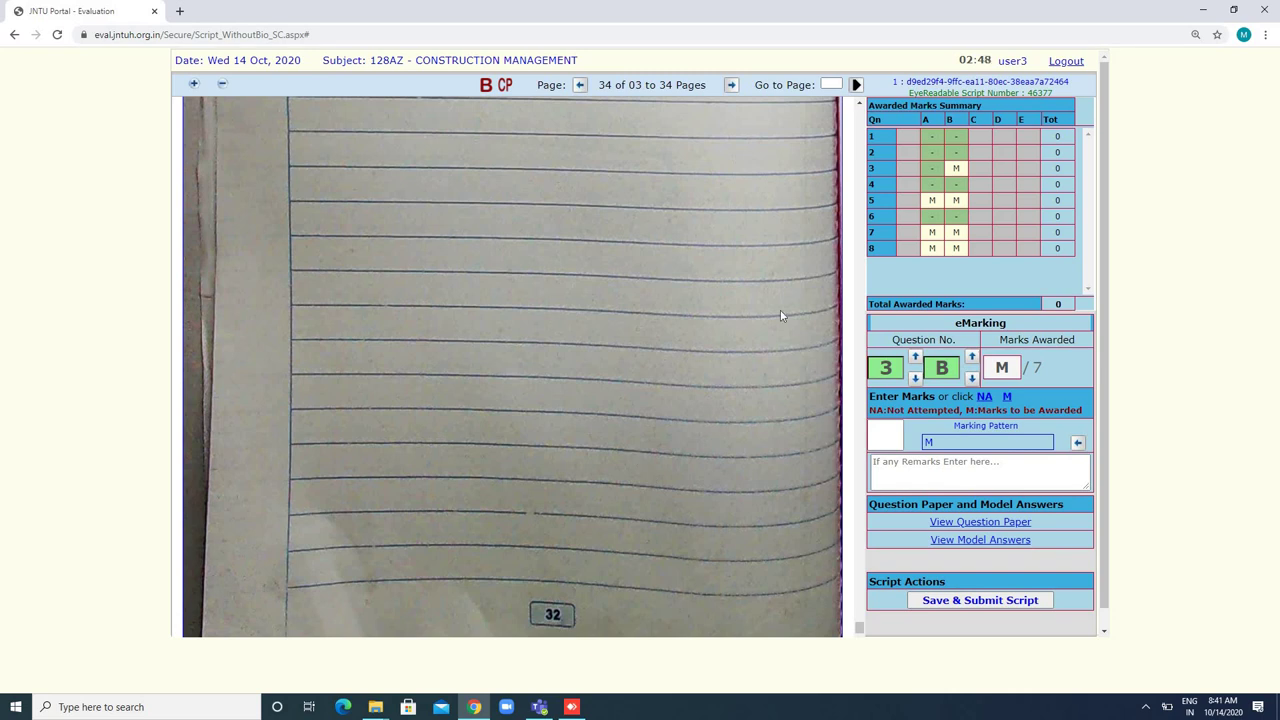
- Mark questions 1A, 1B, 2A, 2B and 3A as NA (not attempted)
left_click(934, 142)
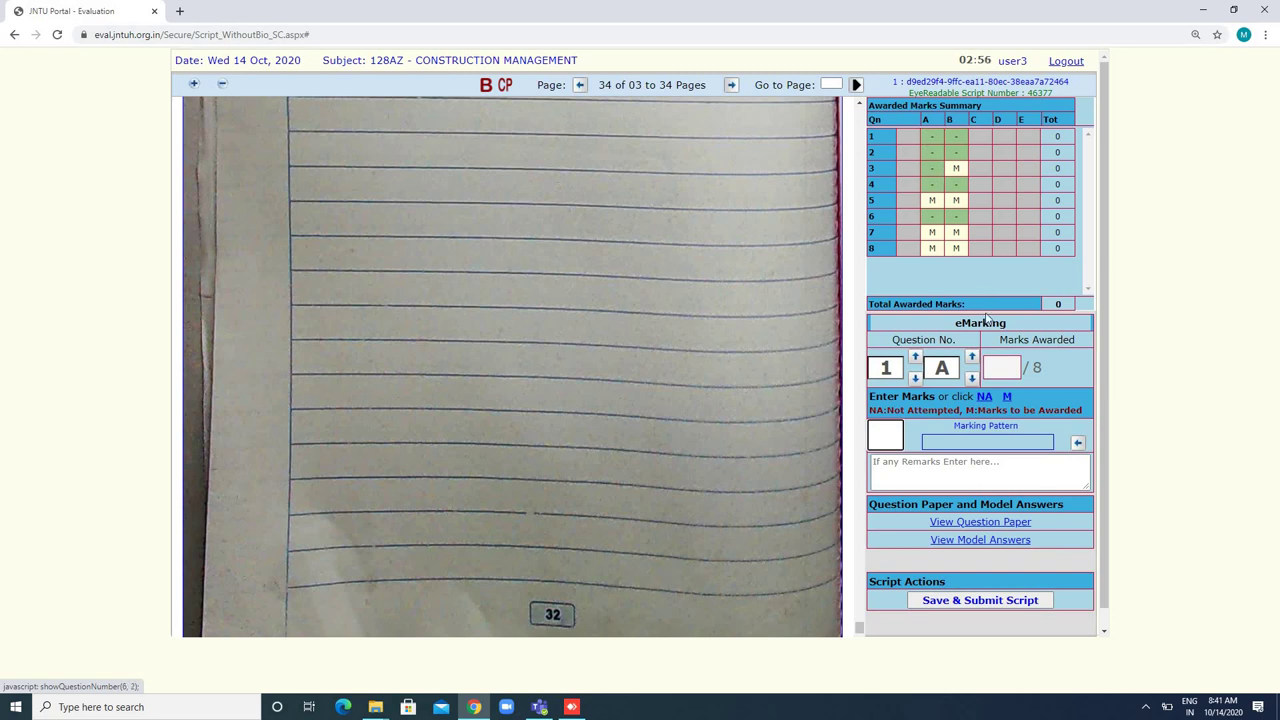
left_click(985, 397)
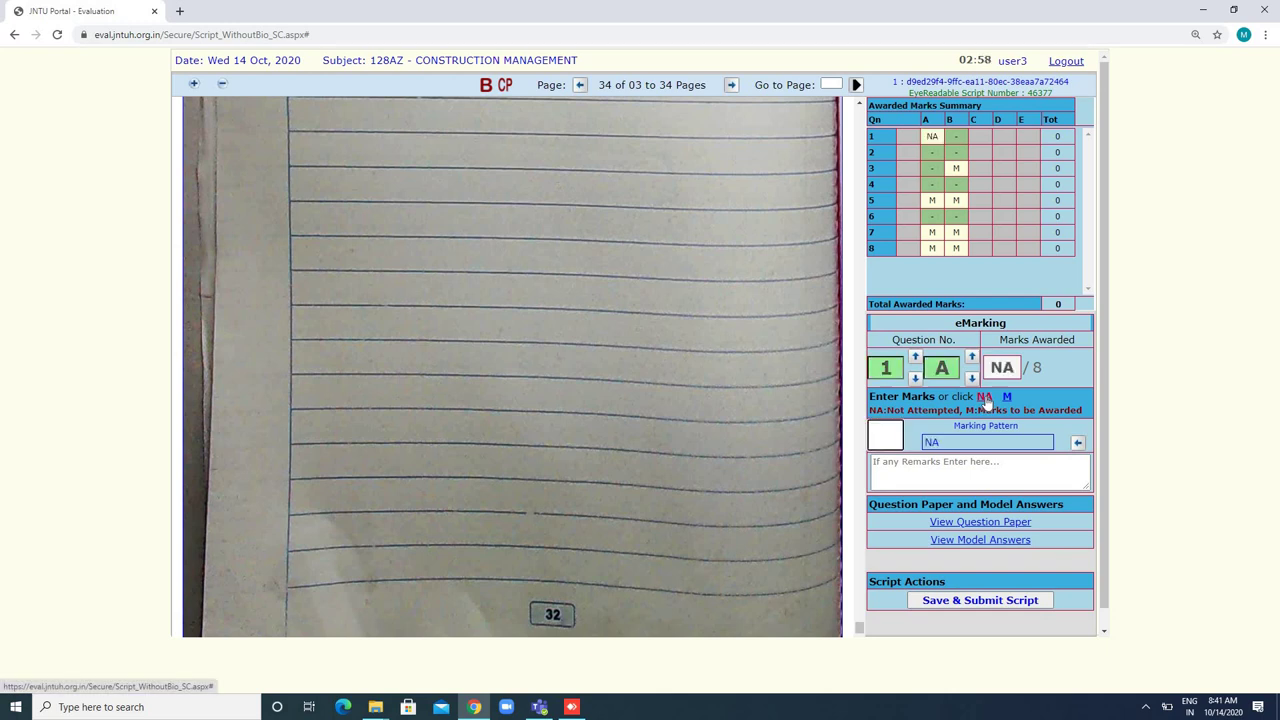
left_click(957, 141)
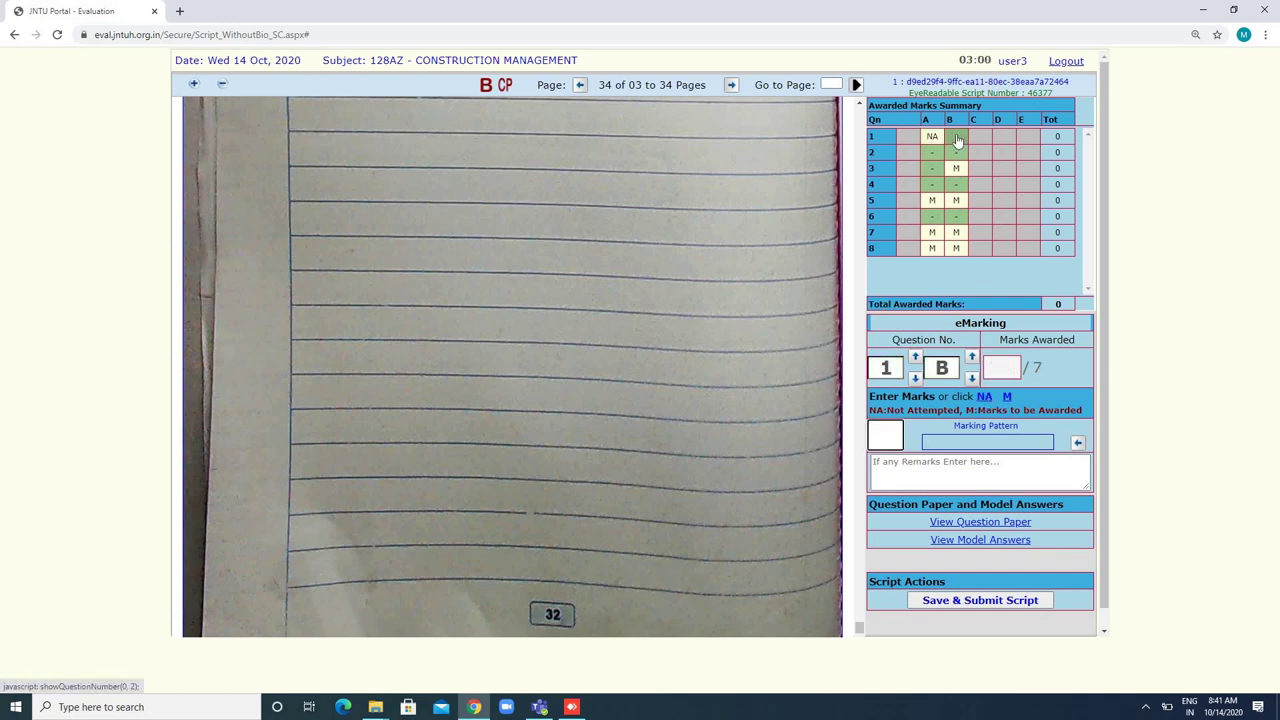
left_click(985, 397)
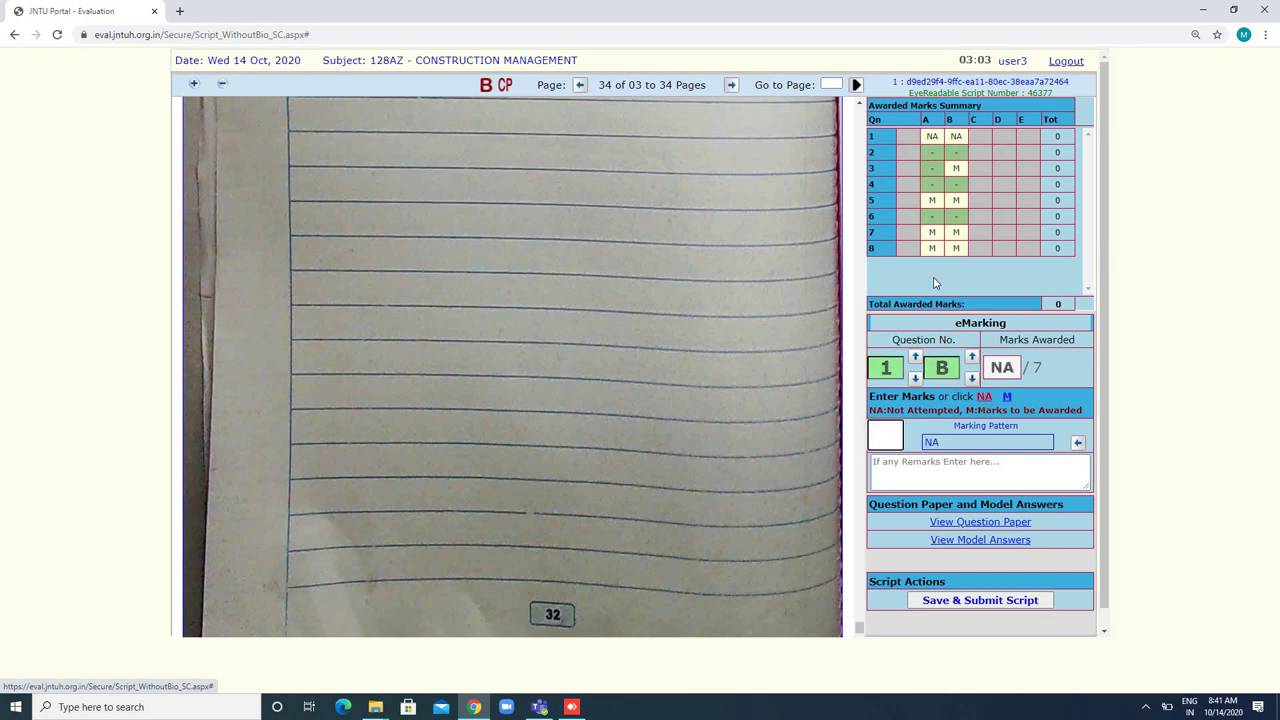
left_click(927, 157)
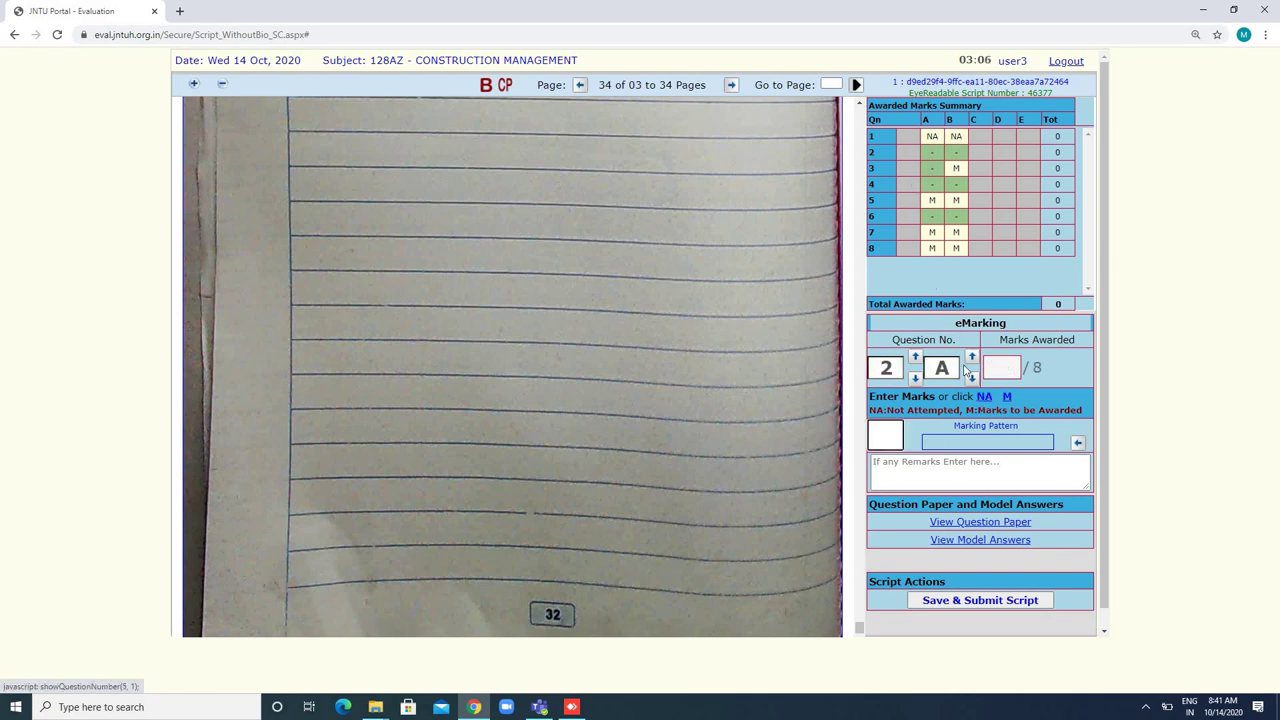
left_click(985, 397)
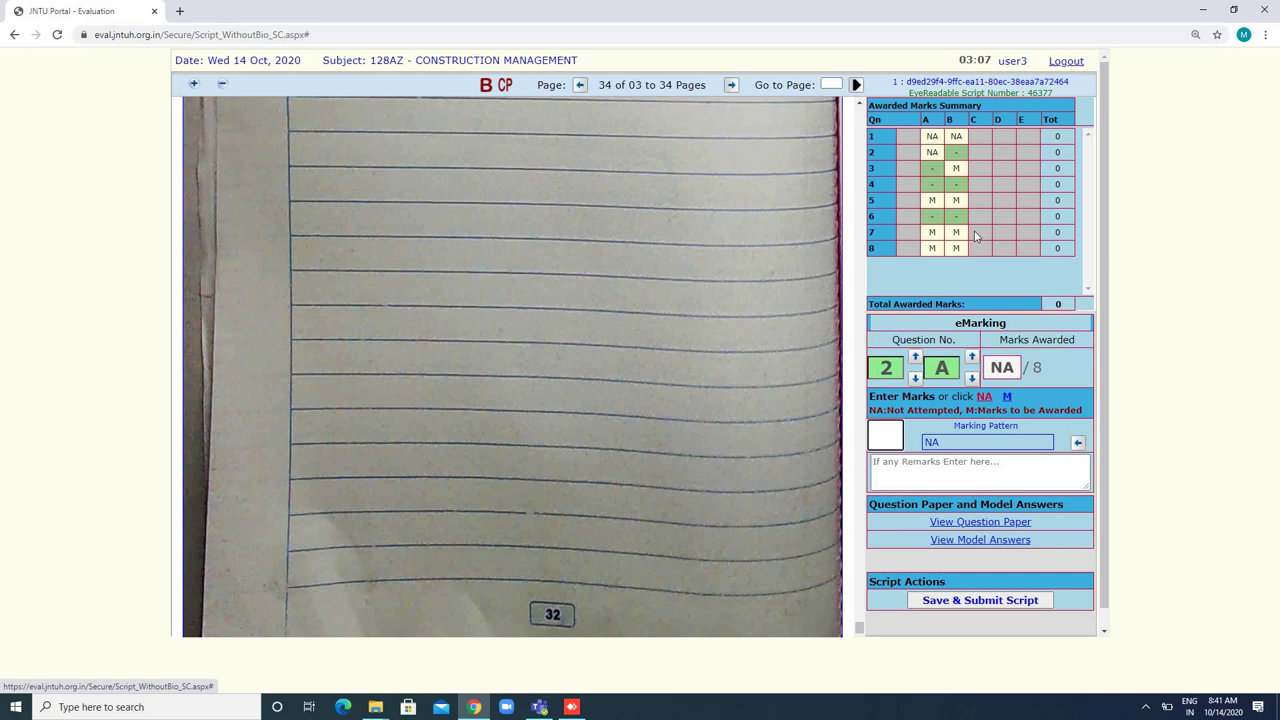
left_click(957, 157)
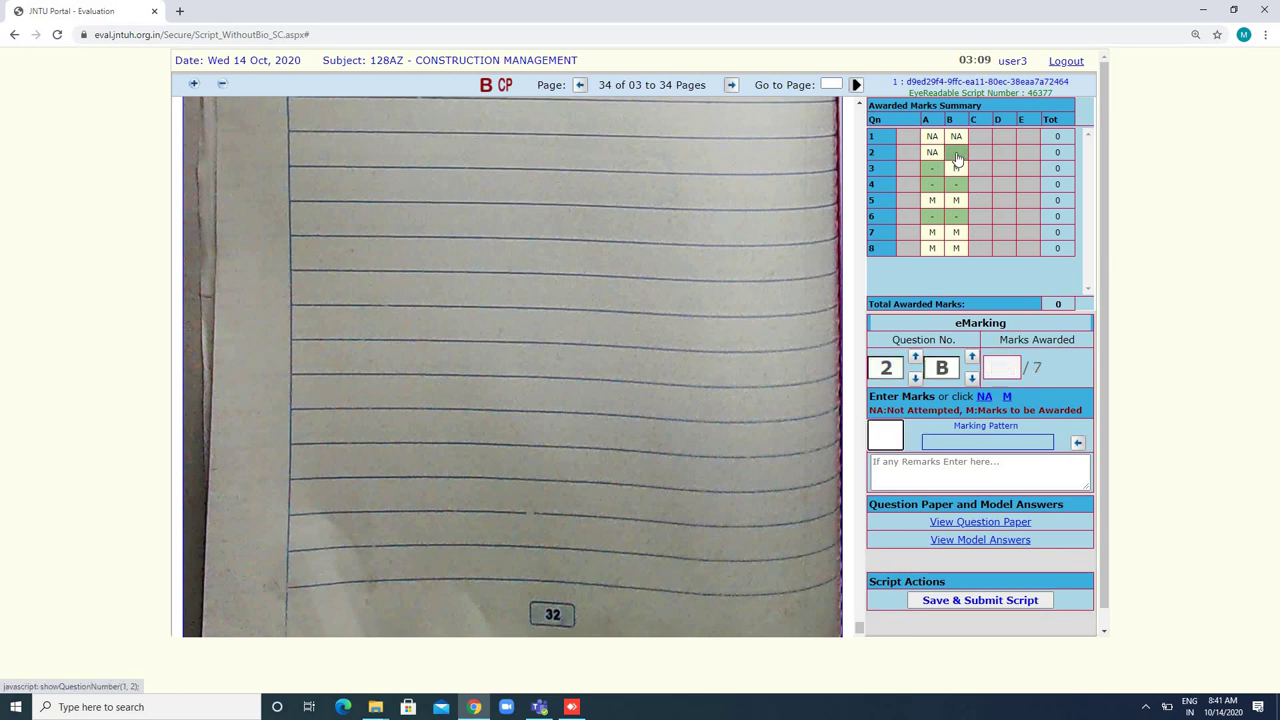
left_click(985, 397)
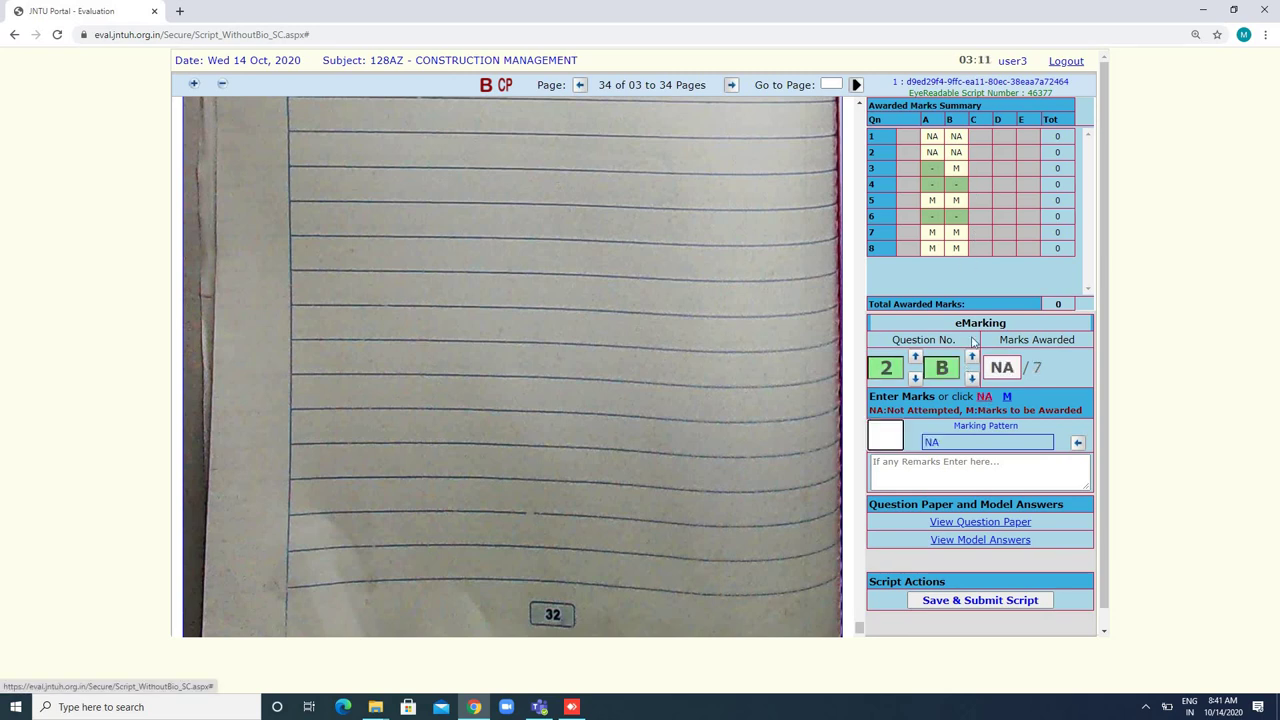
left_click(932, 170)
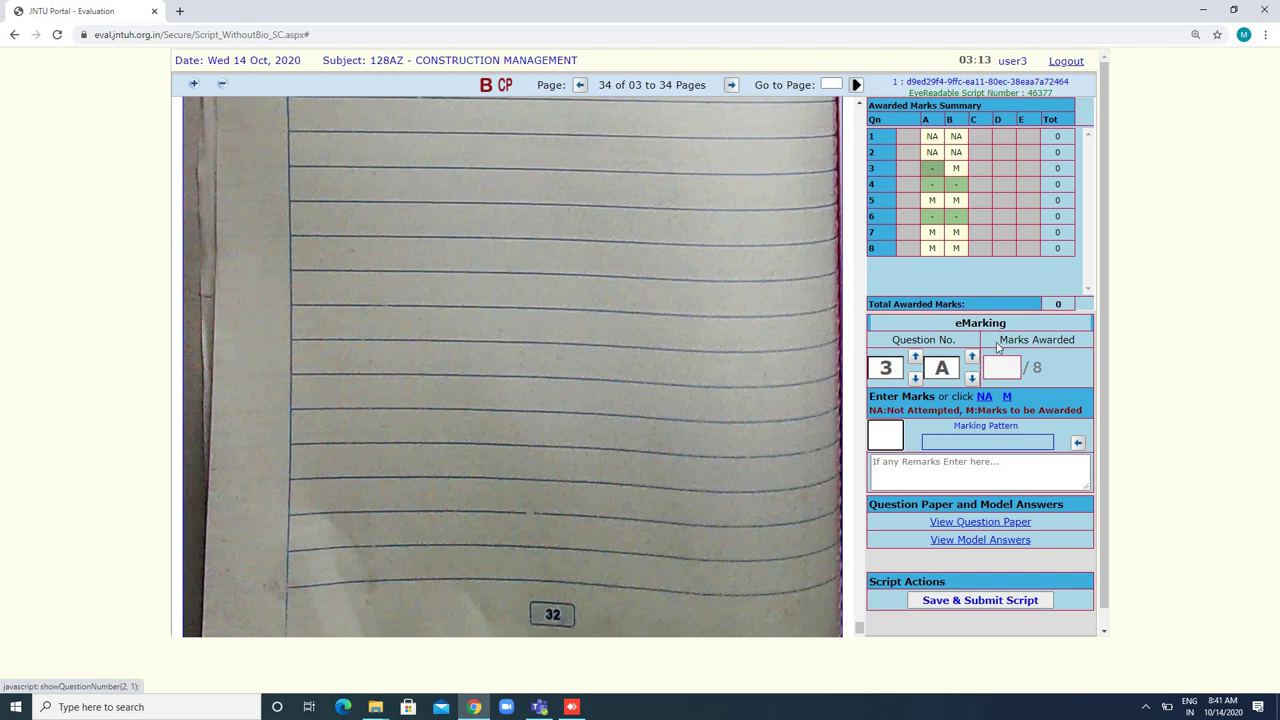
left_click(985, 397)
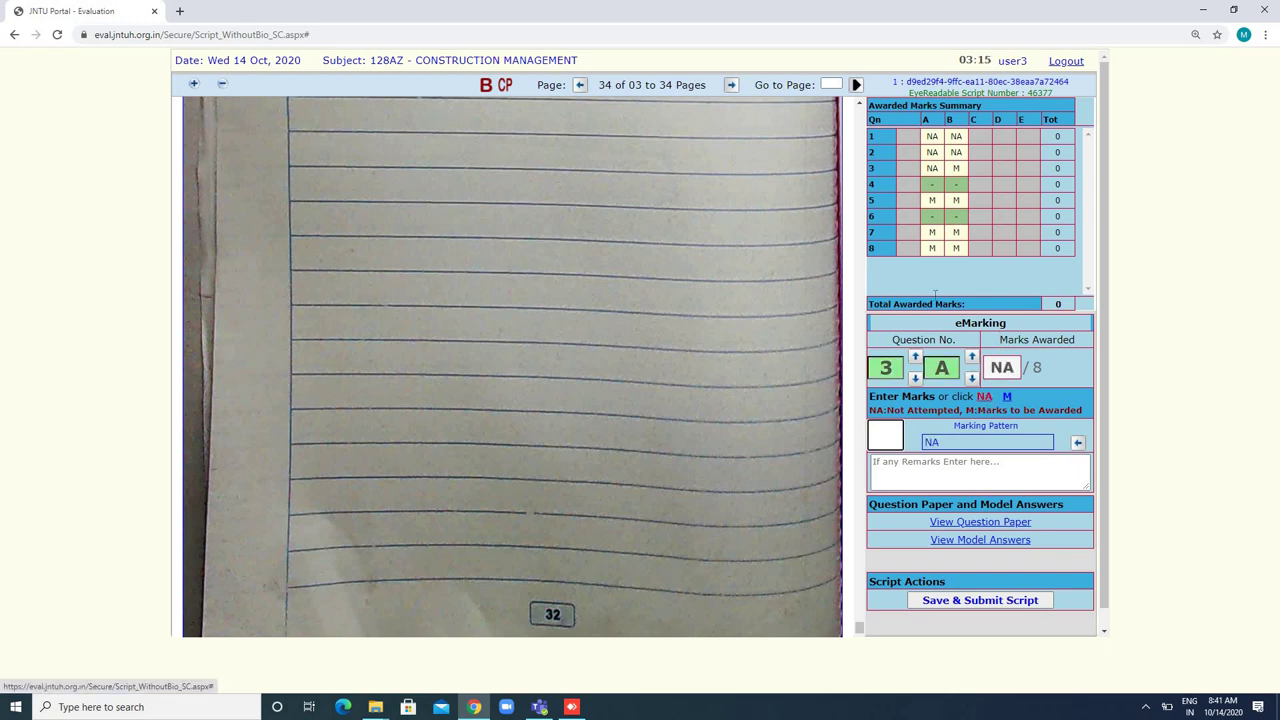
- Mark questions 4A and 4B as M
left_click(932, 184)
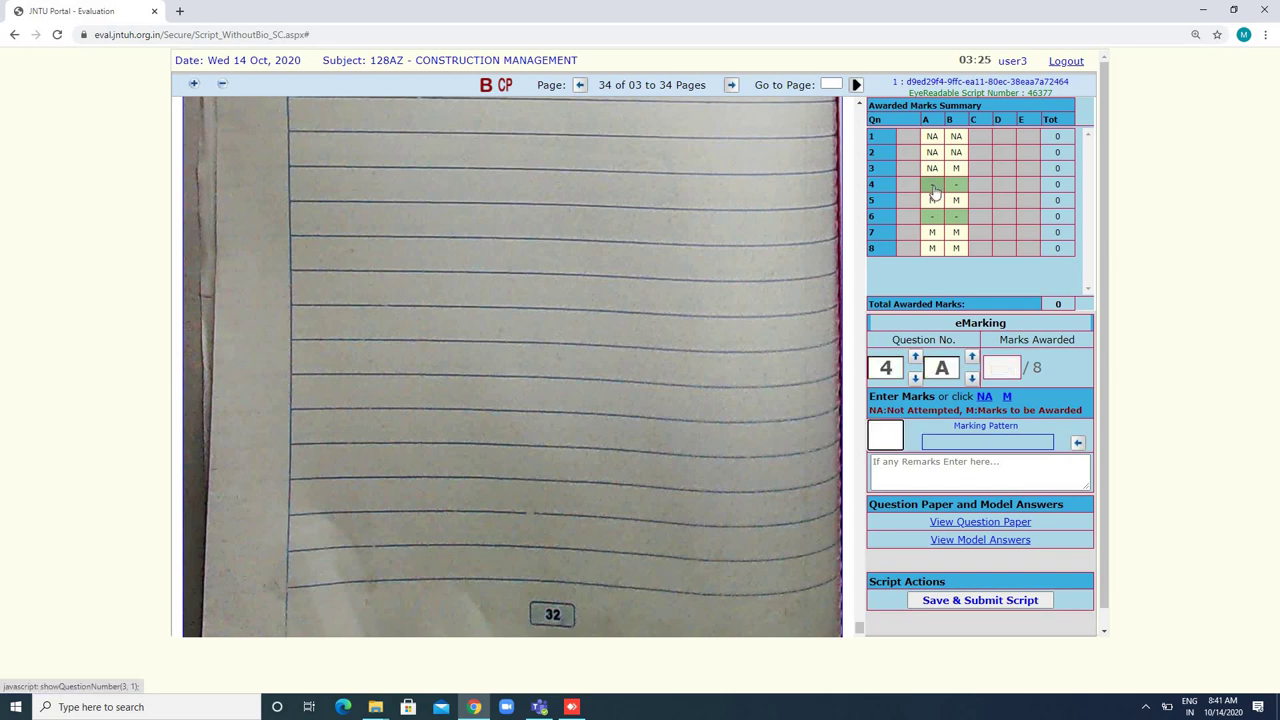
left_click(1007, 397)
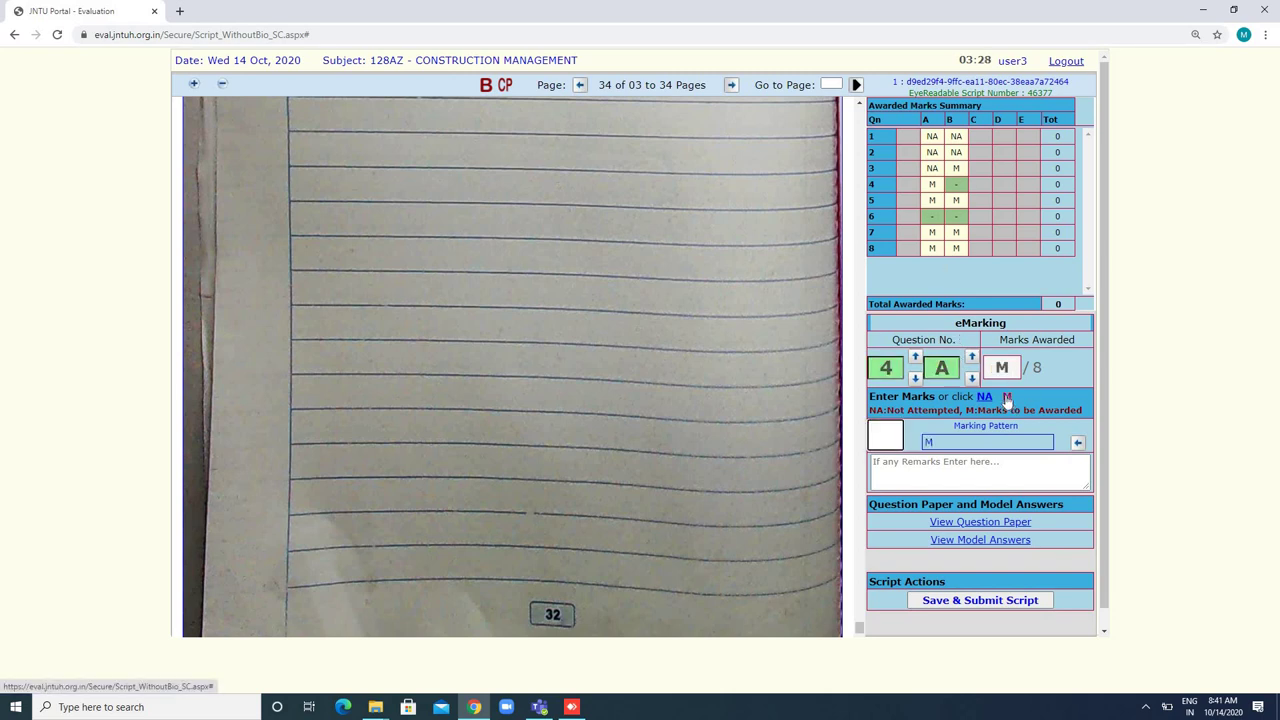
left_click(956, 188)
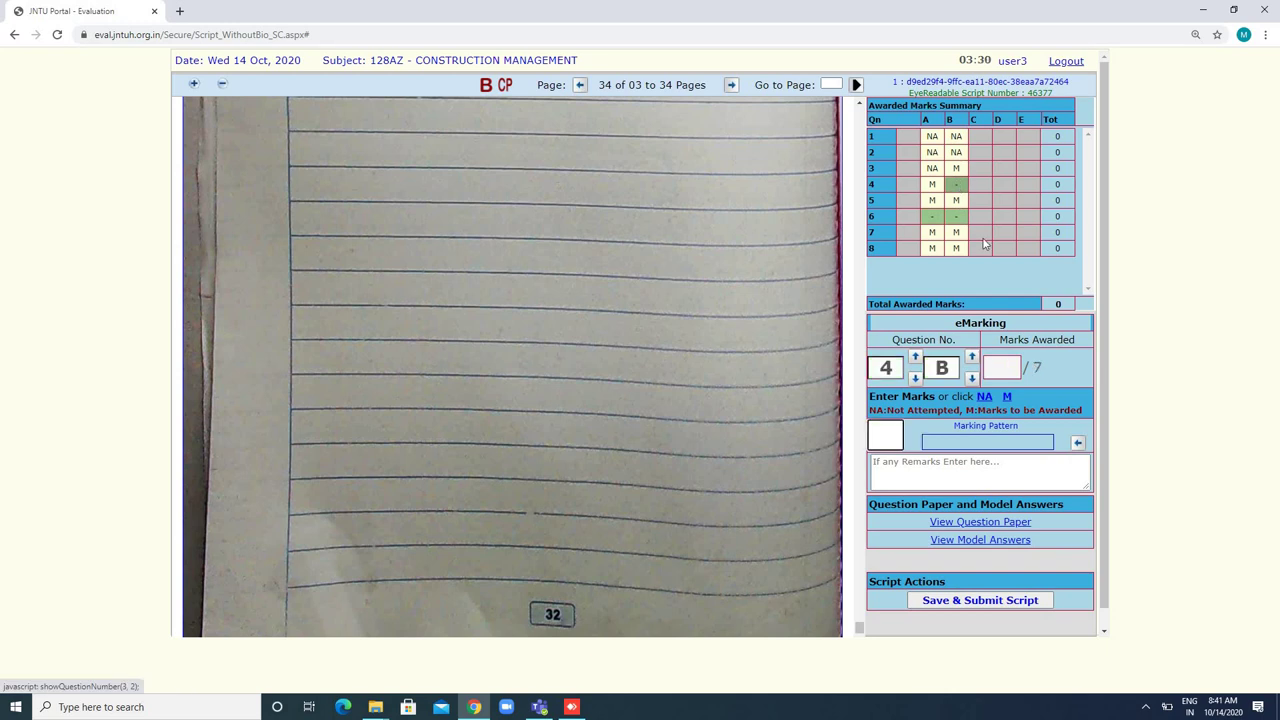
left_click(1007, 397)
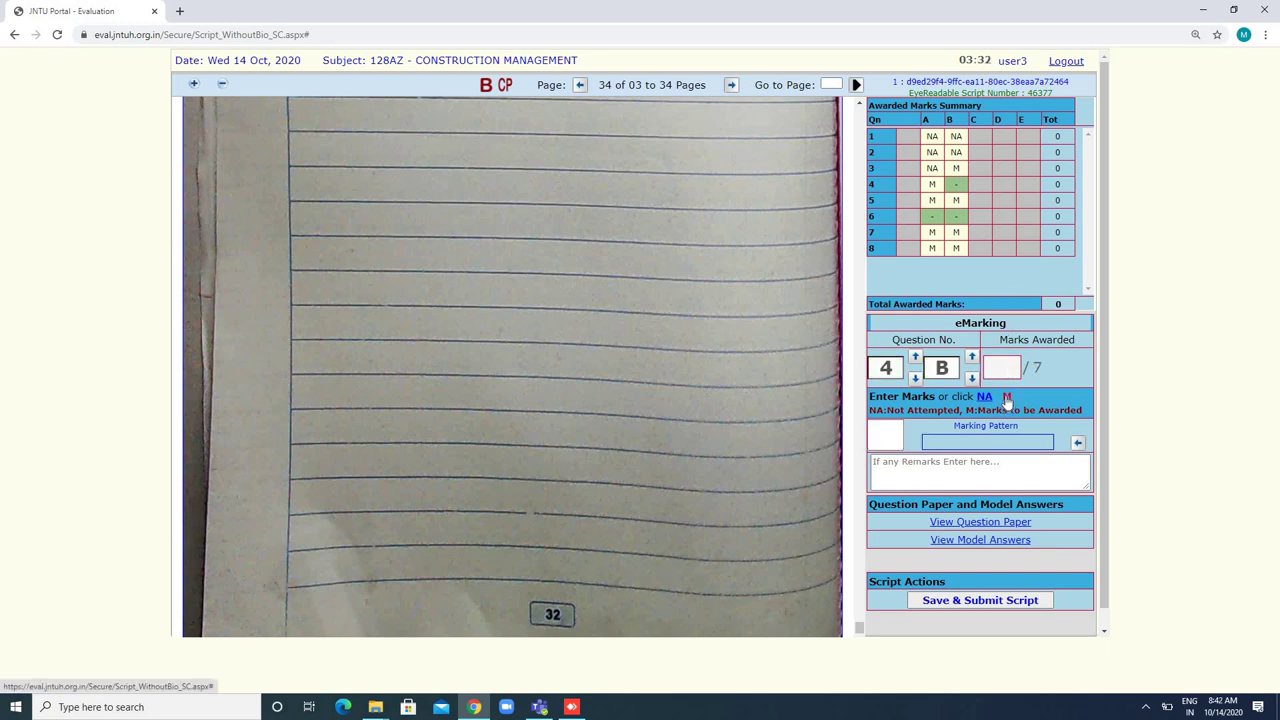
- Mark questions 6A and 6B as NA, then Save & Submit the script
left_click(932, 218)
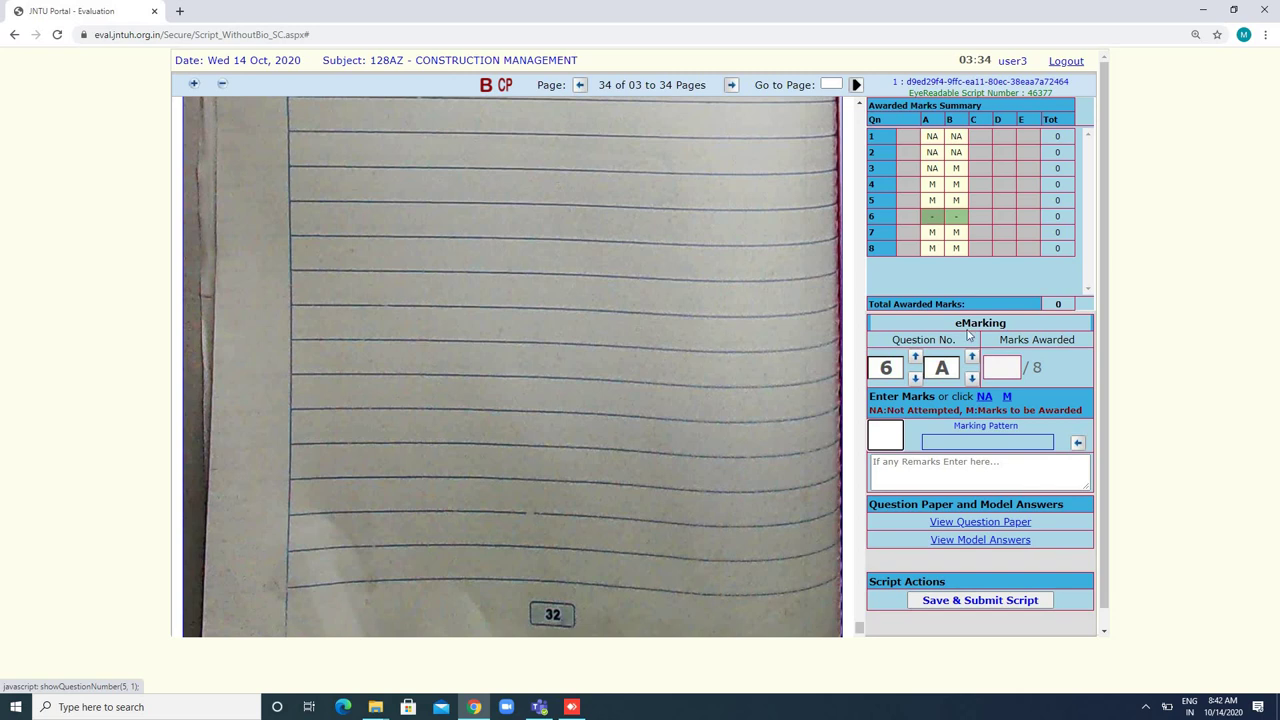
left_click(985, 399)
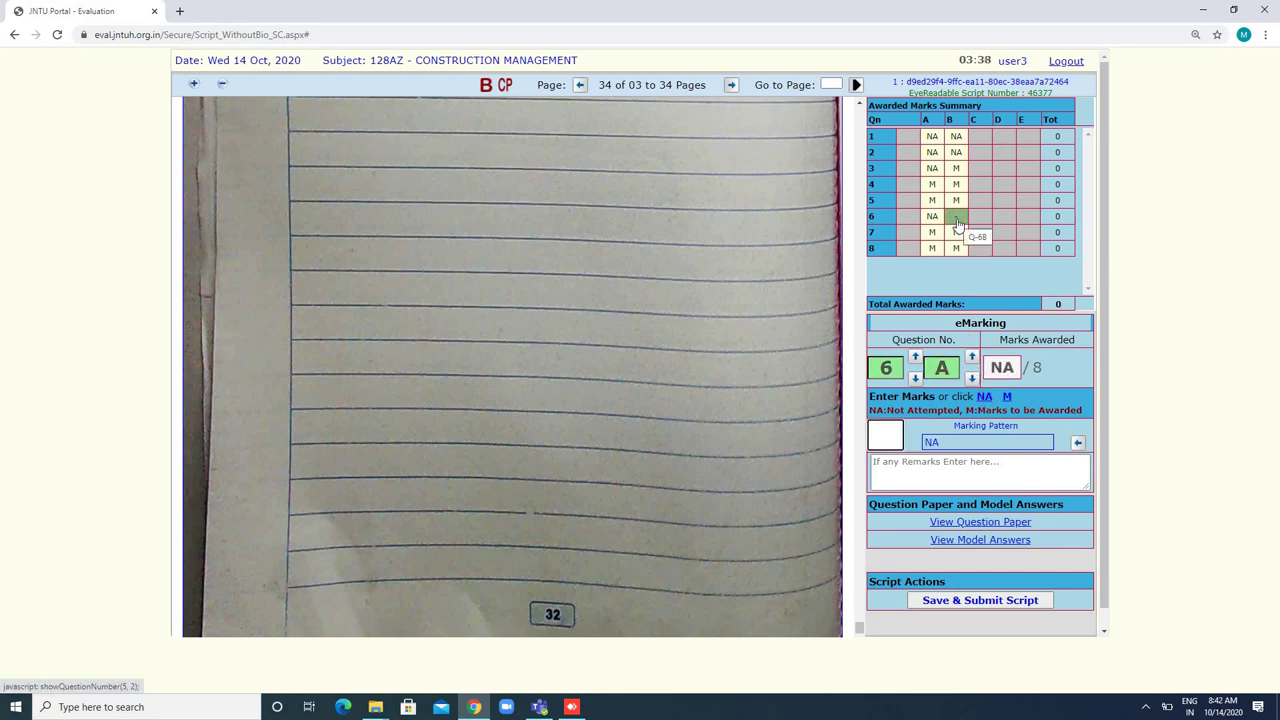
left_click(957, 222)
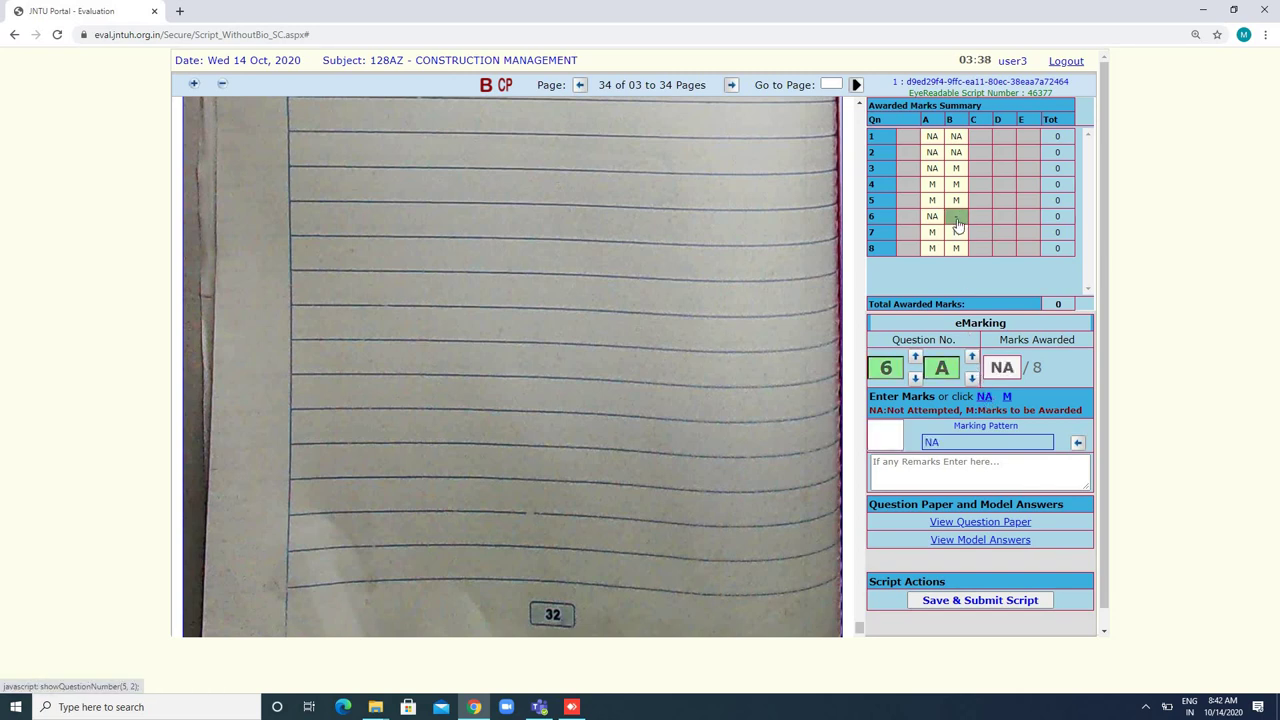
left_click(985, 399)
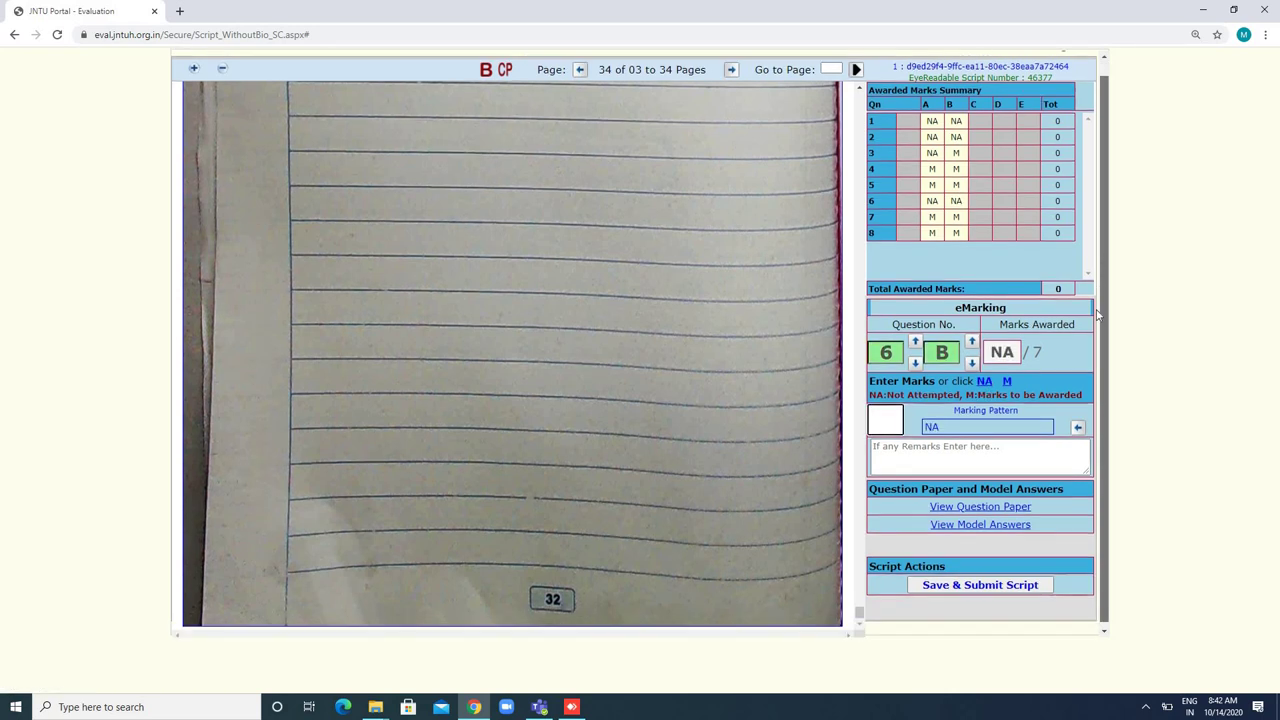
scroll(1104, 290, "down", 1)
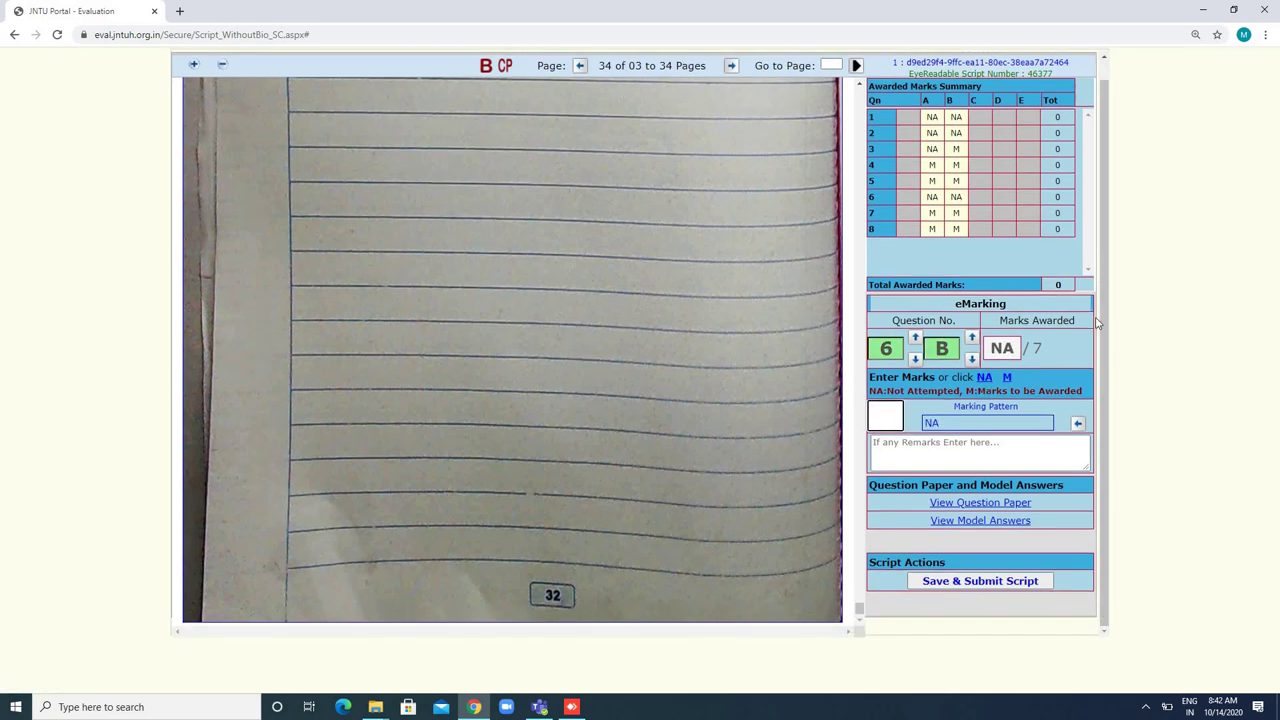
left_click(961, 584)
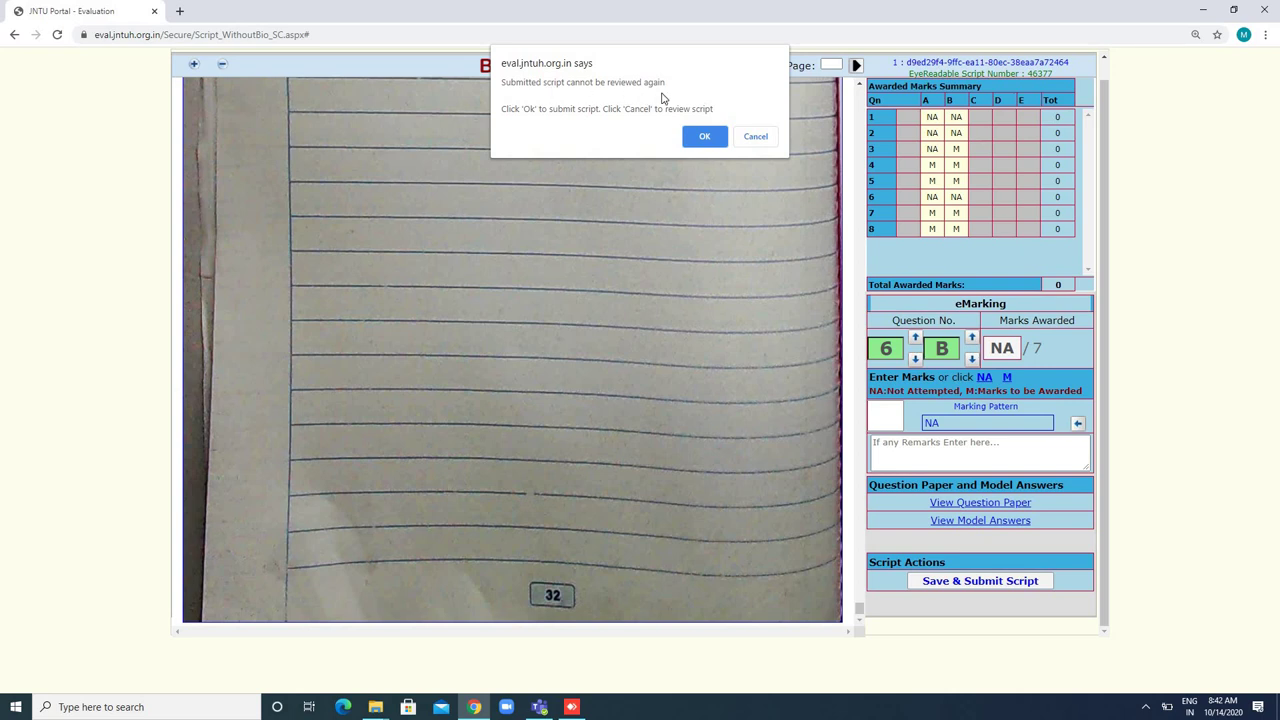
- Accept the 'submitted script cannot be reviewed again' warning with OK
left_click(704, 137)
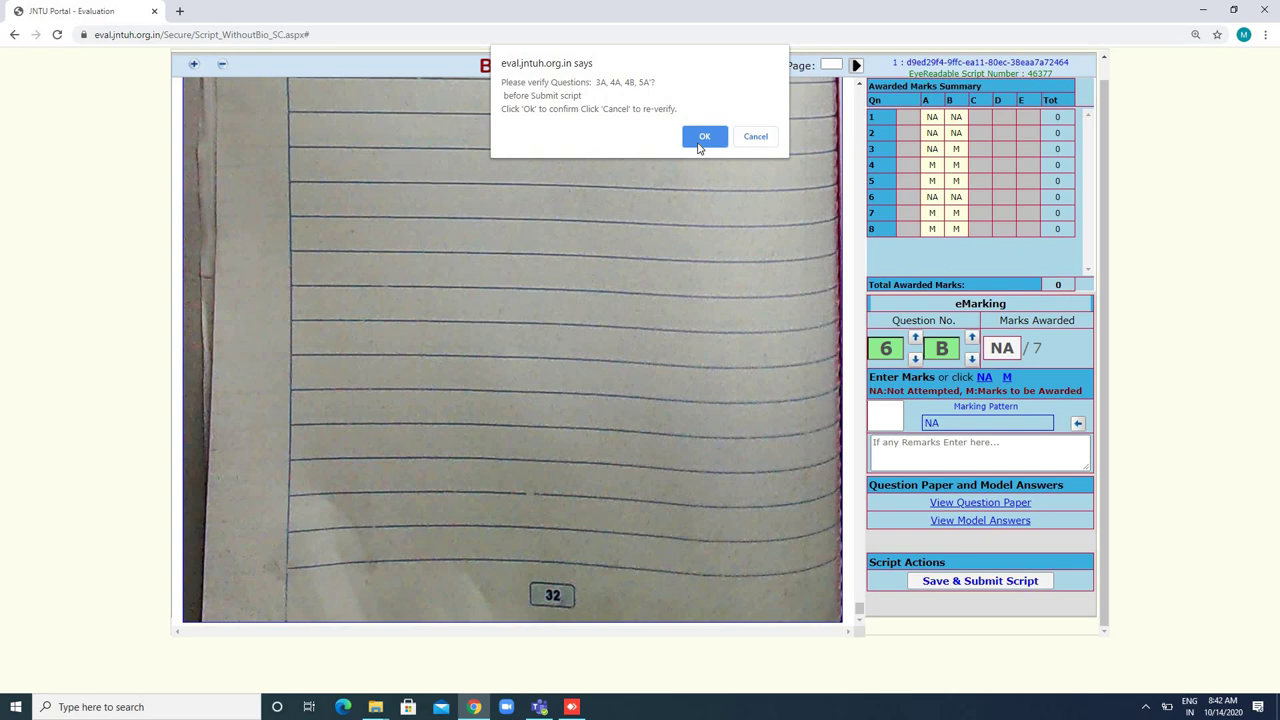
- Cancel submission and switch questions 4A and 4B from M to NA, confirming each
left_click(756, 137)
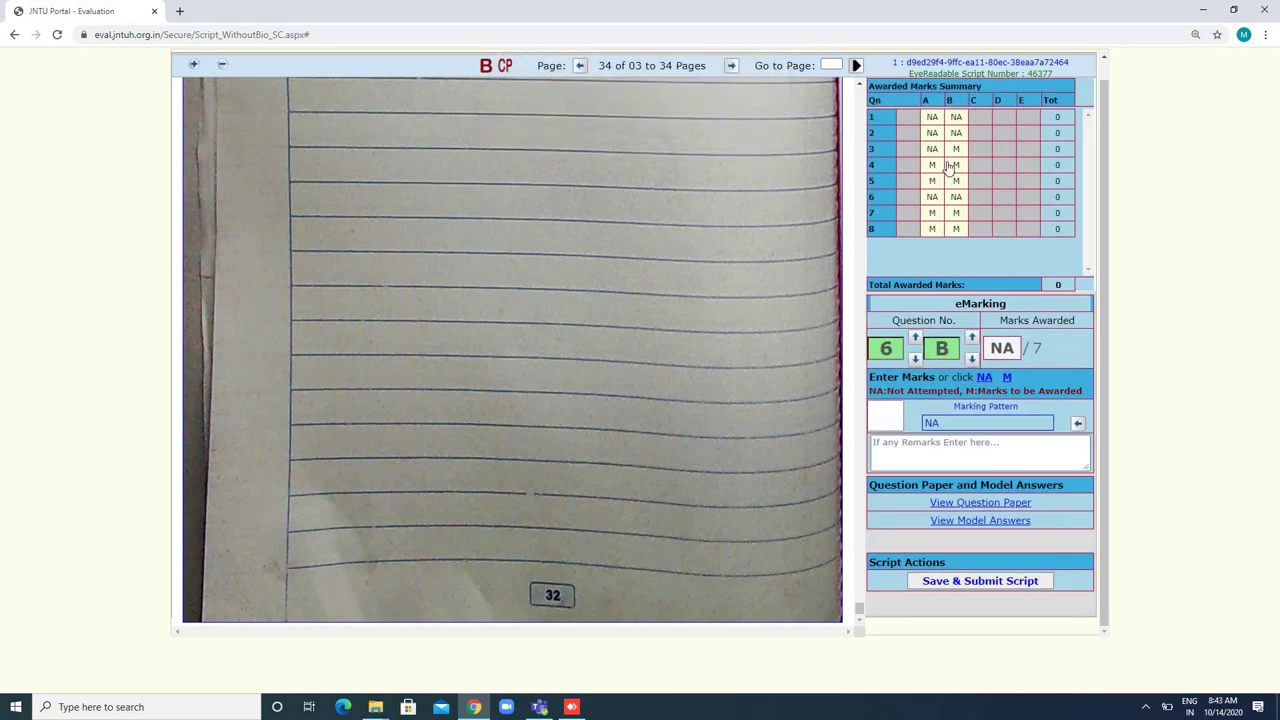
left_click(932, 166)
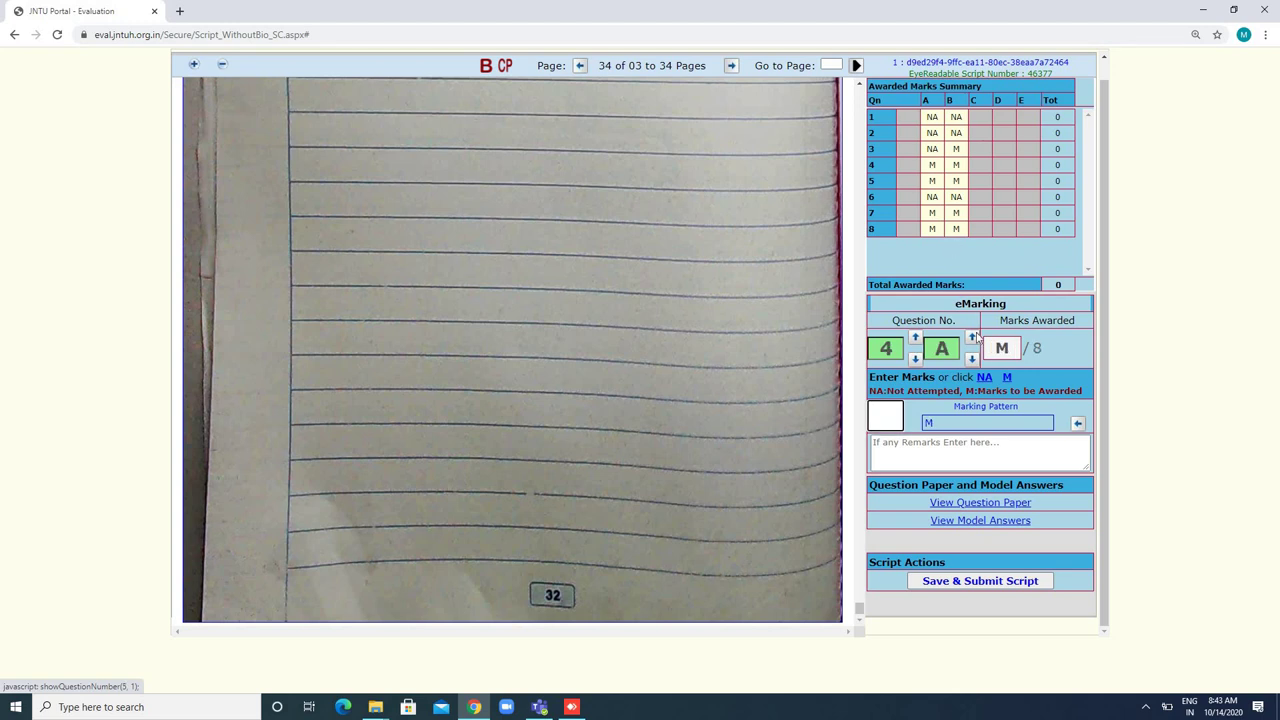
left_click(985, 377)
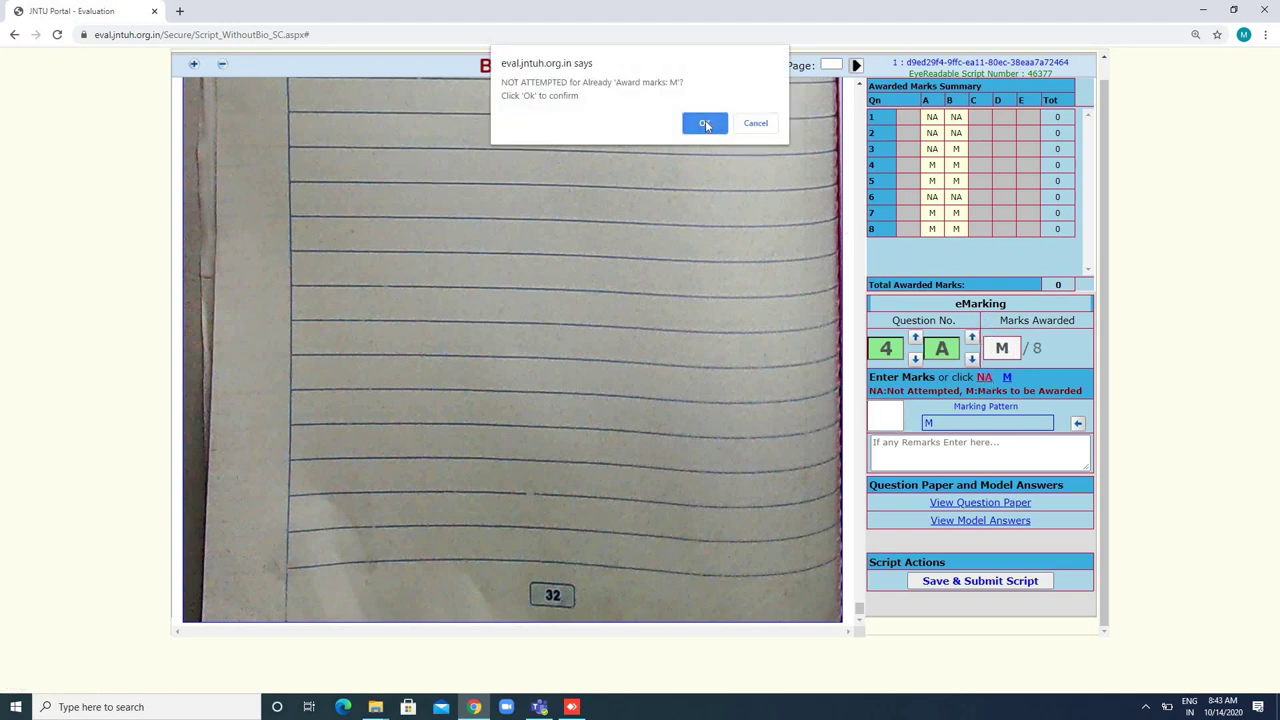
left_click(706, 124)
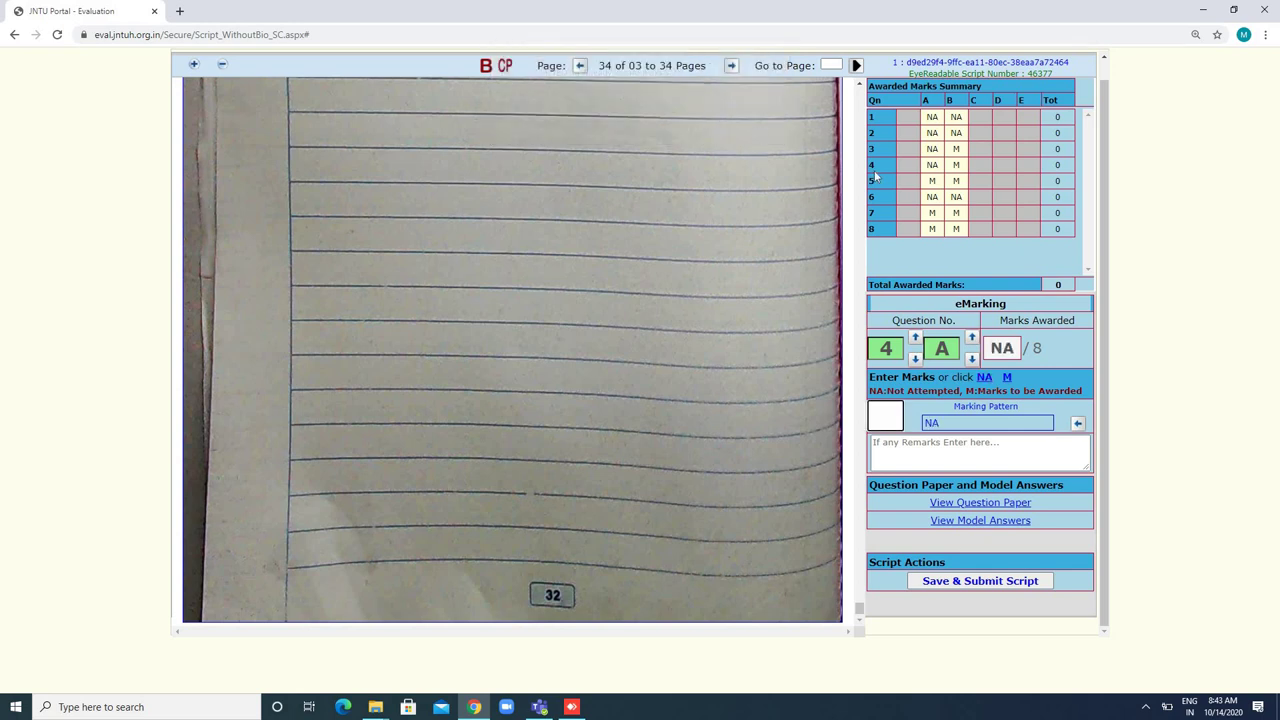
left_click(965, 172)
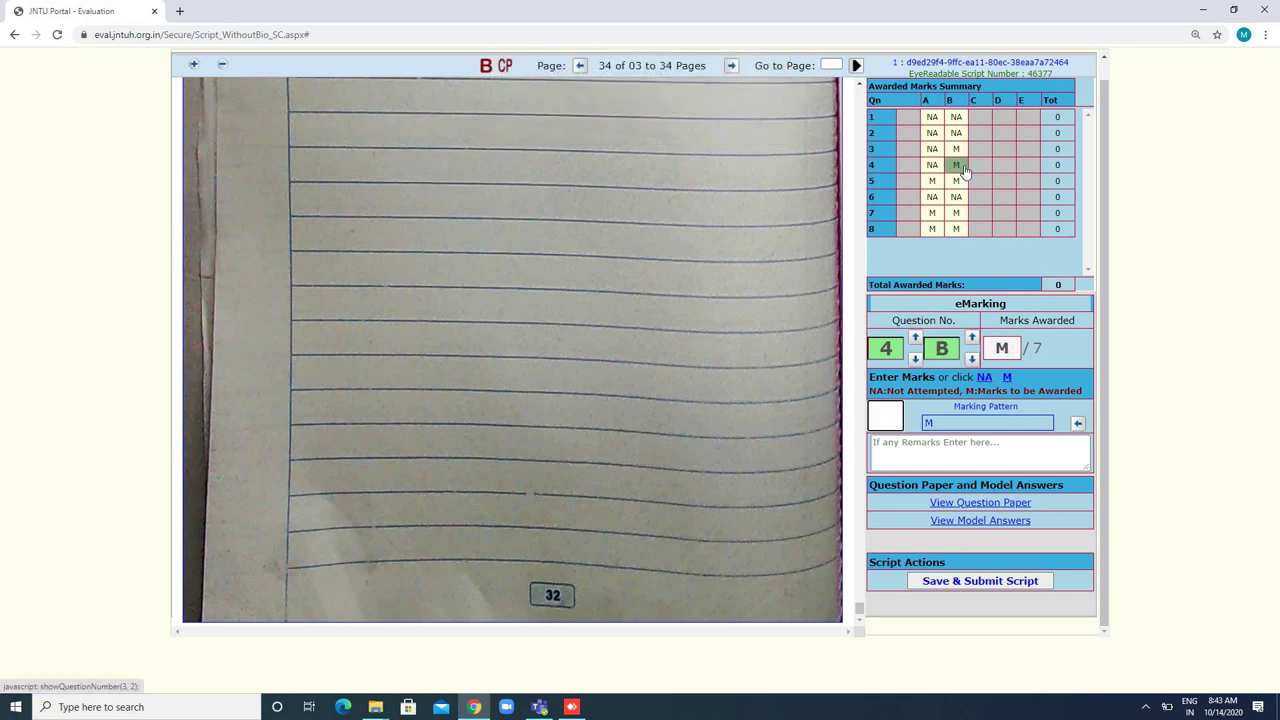
left_click(985, 377)
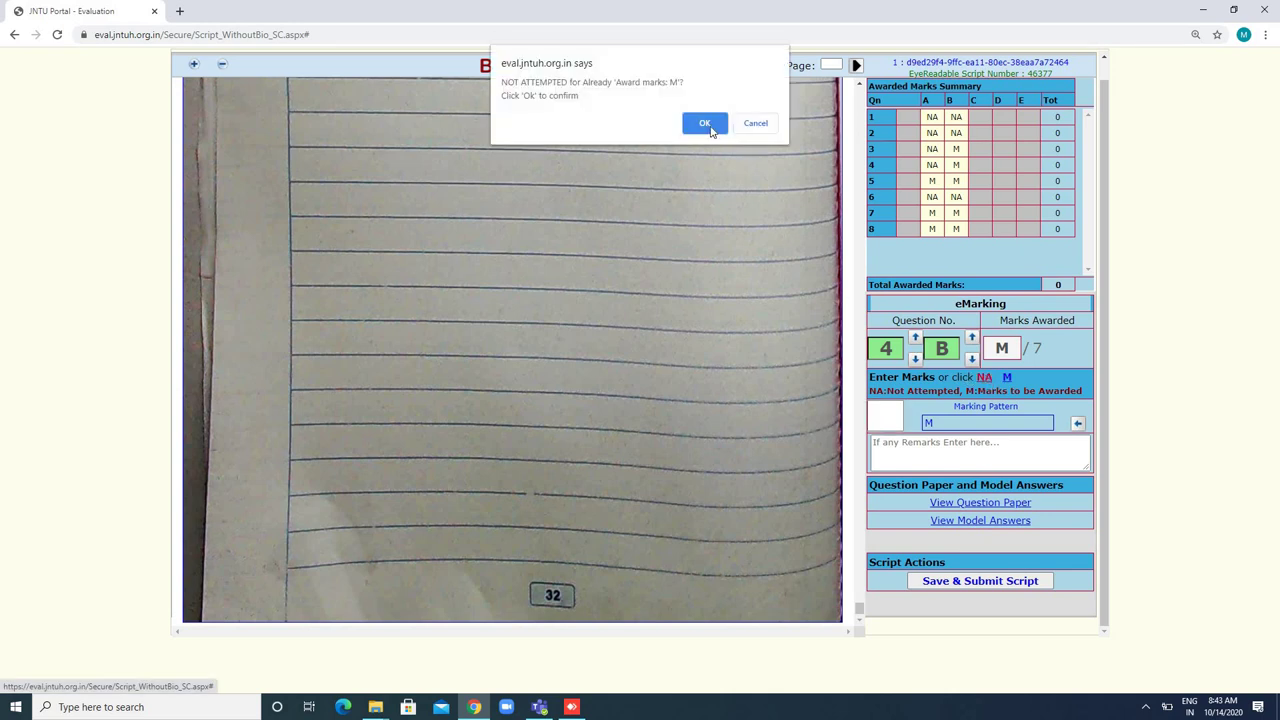
left_click(706, 124)
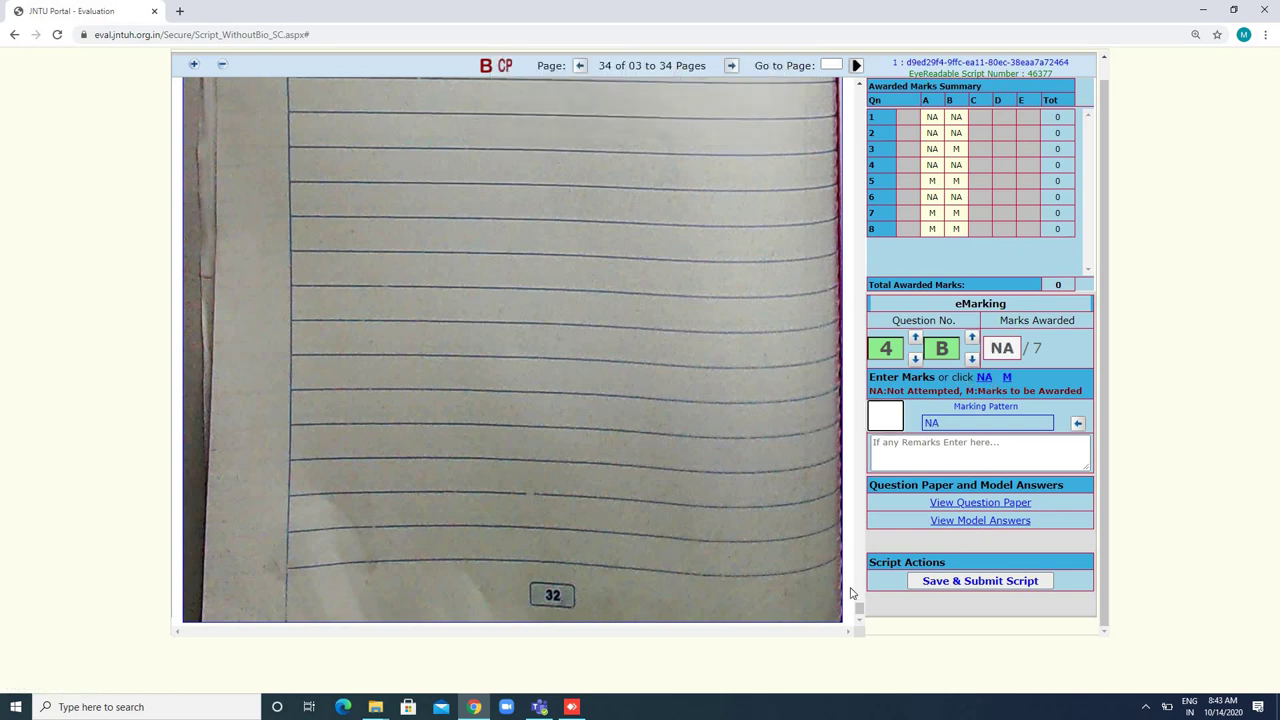
- Scroll the script from page 03 down to page 09, showing the Question 3(a) CPM answer
left_click_drag(860, 614, 832, 50)
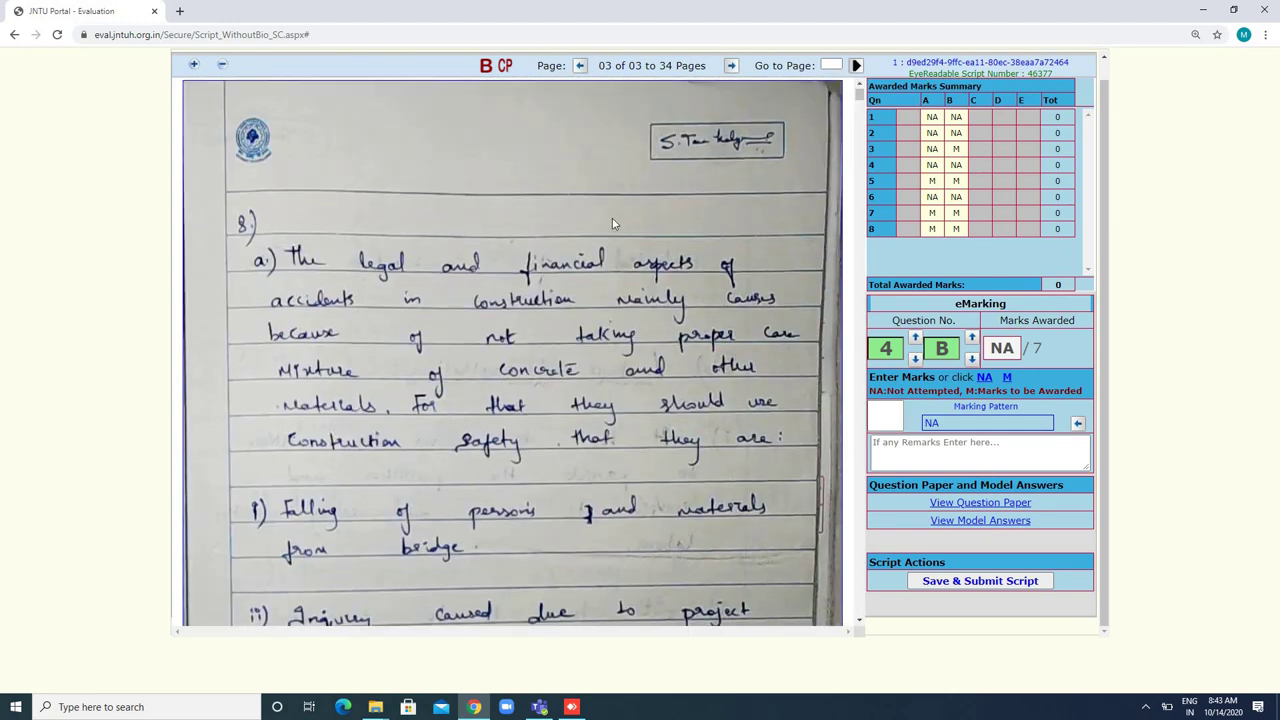
scroll(612, 218, "down", 10)
scroll(612, 218, "down", 8)
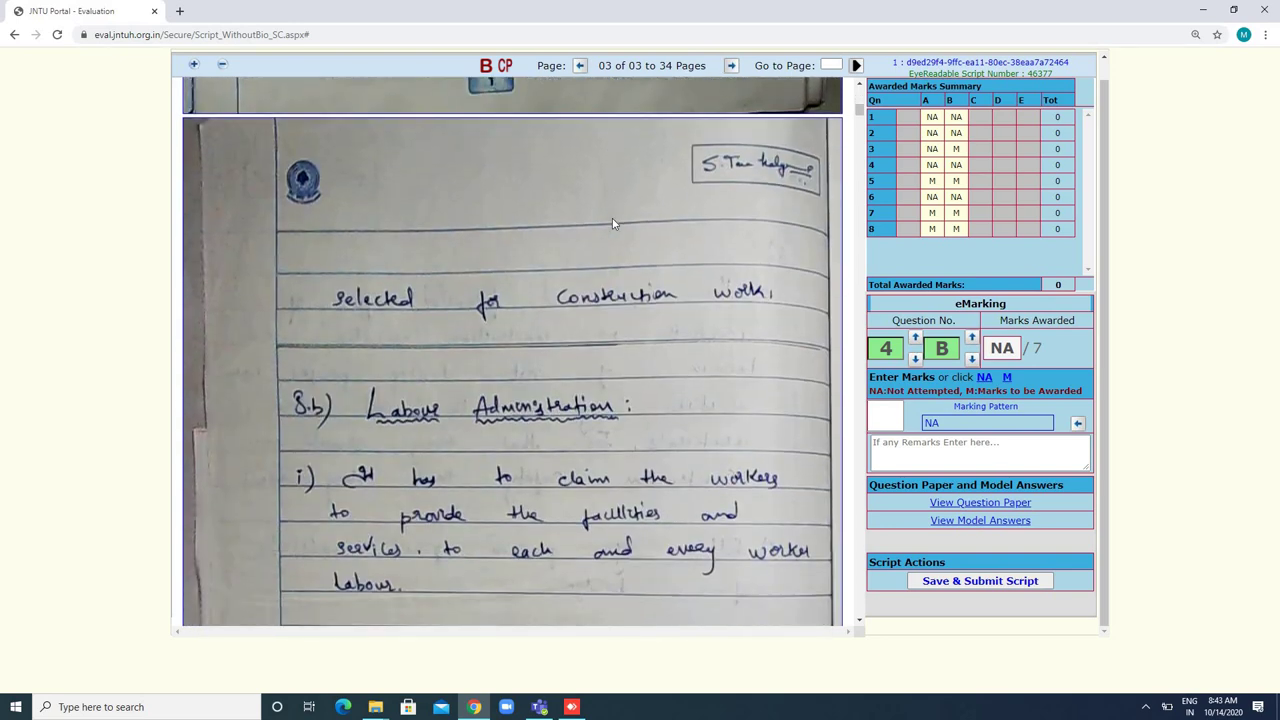
scroll(612, 218, "down", 8)
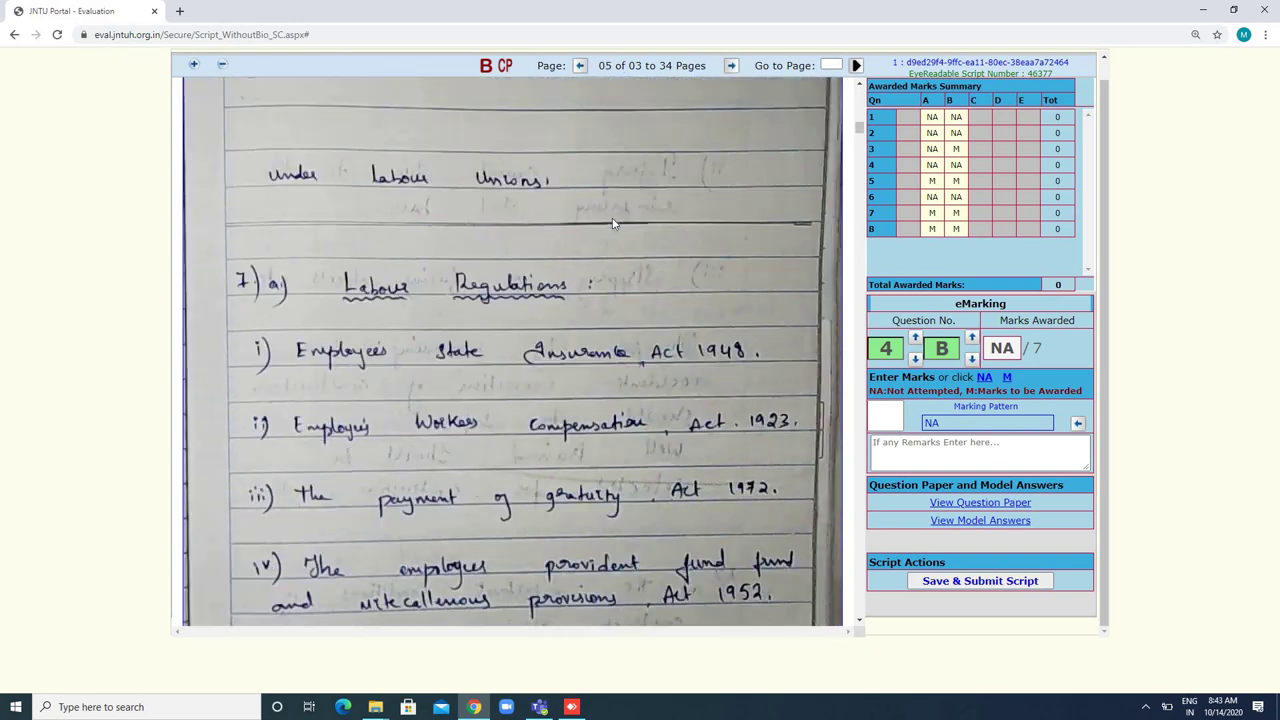
scroll(612, 218, "down", 8)
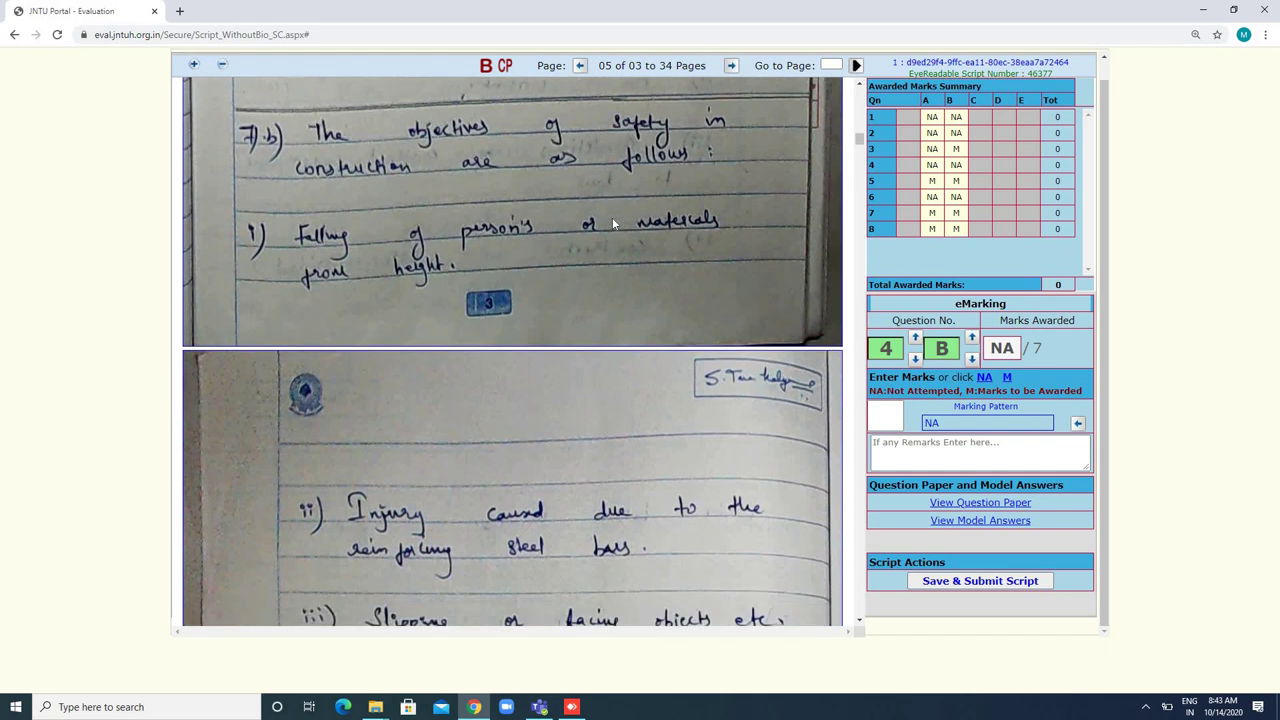
scroll(612, 224, "down", 8)
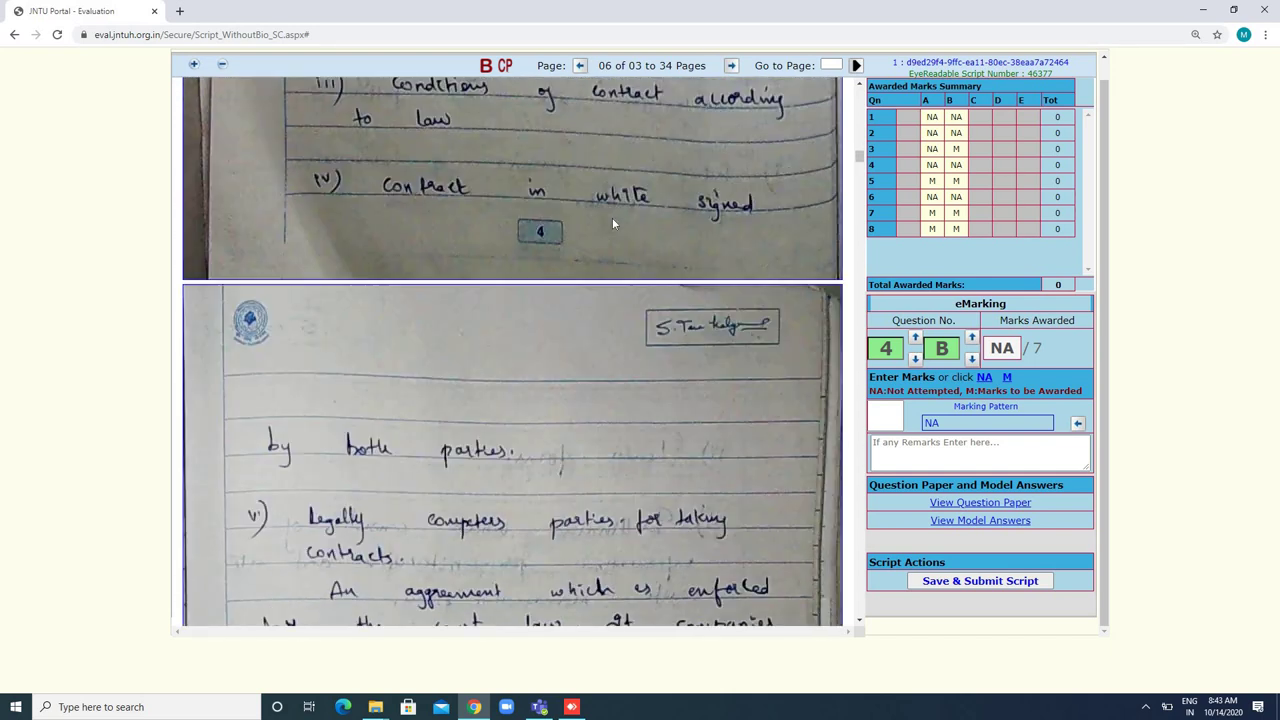
scroll(614, 224, "down", 8)
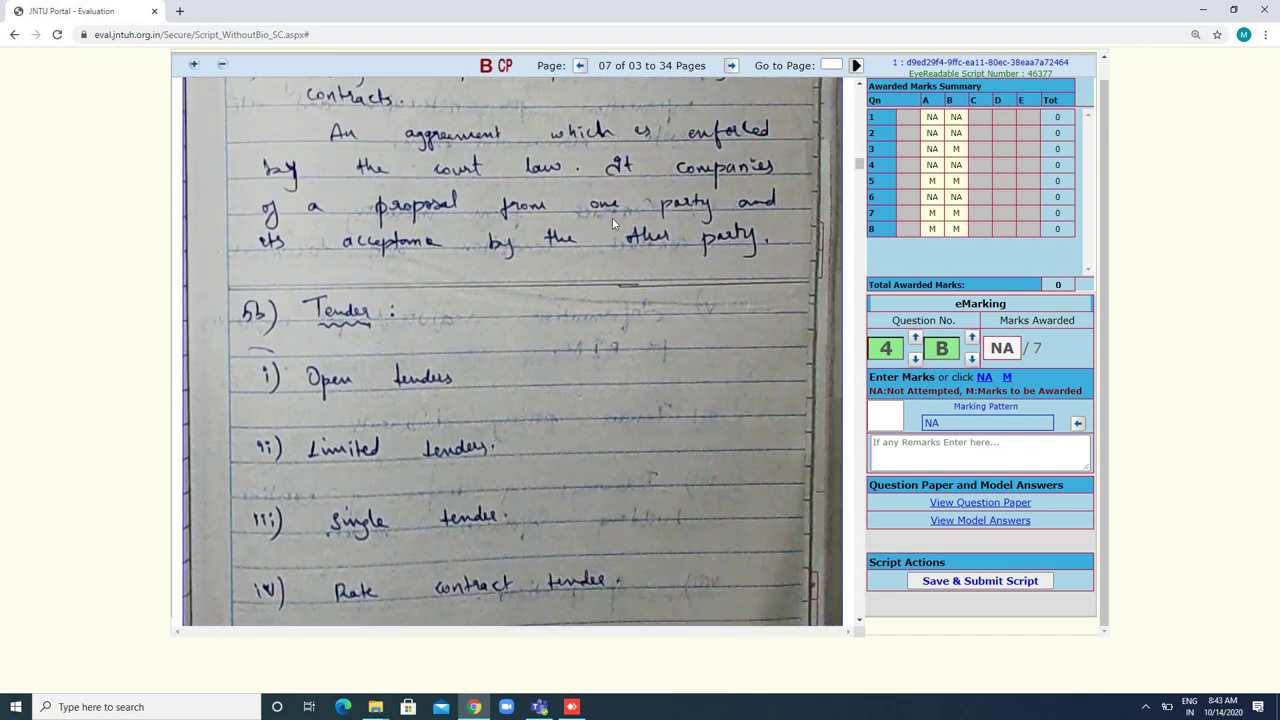
scroll(613, 224, "down", 8)
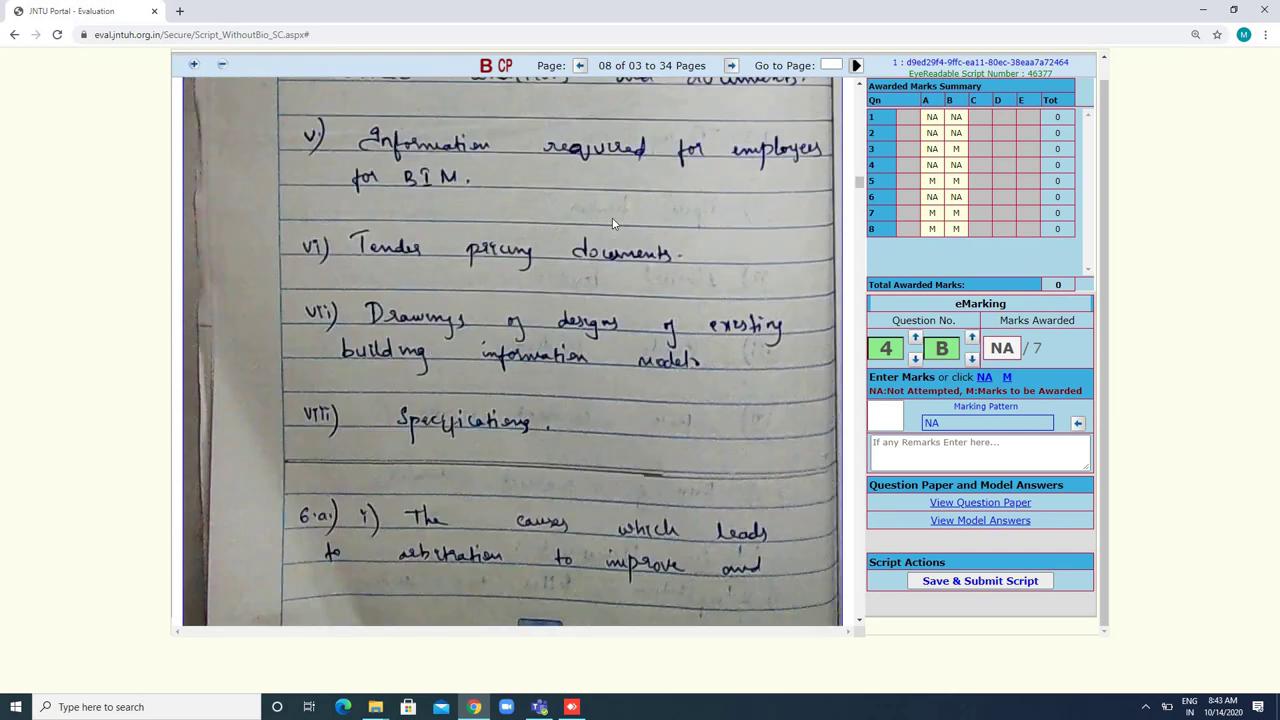
scroll(613, 224, "down", 7)
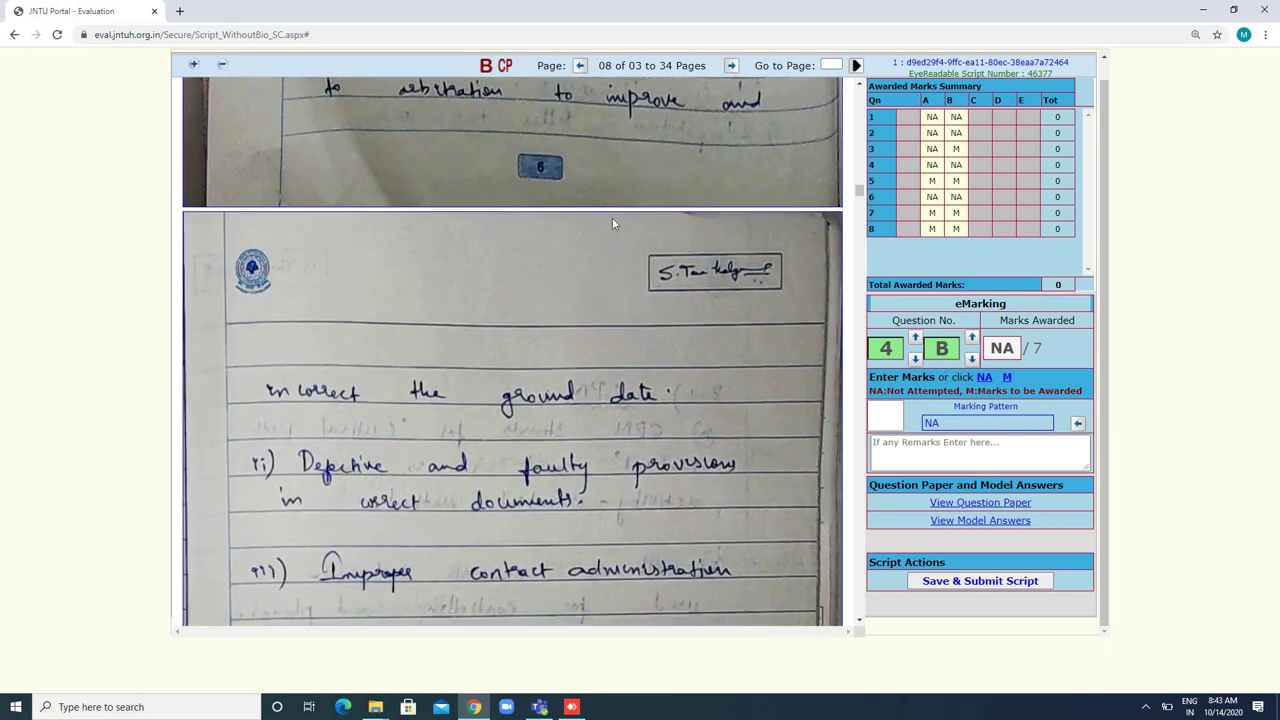
scroll(614, 224, "down", 1)
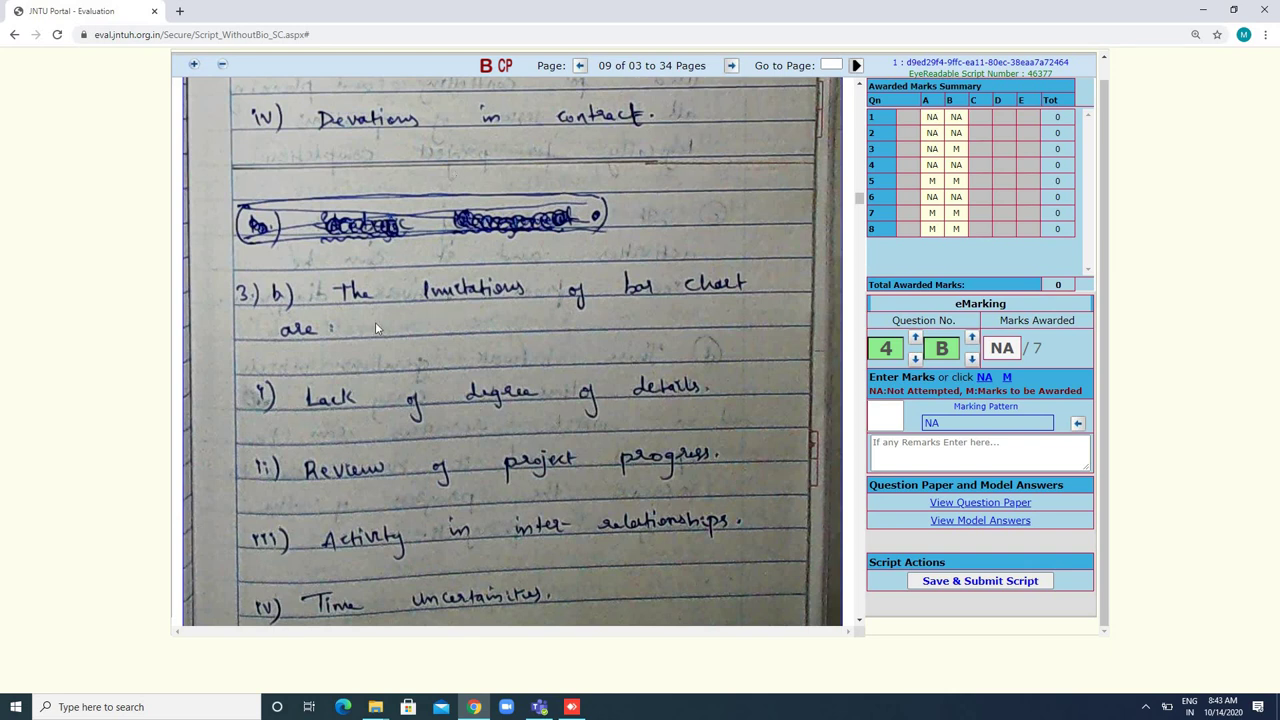
scroll(376, 327, "down", 5)
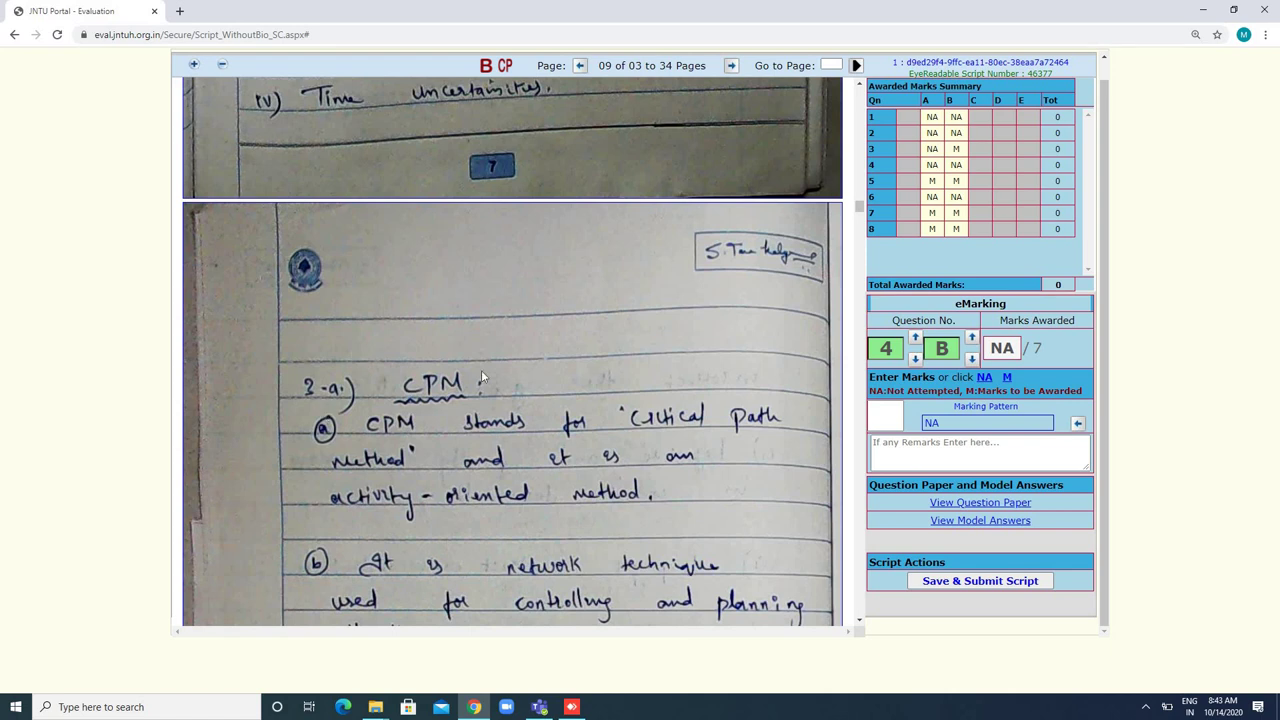
- Change Question 3A from NA to M, confirming the change
left_click(930, 152)
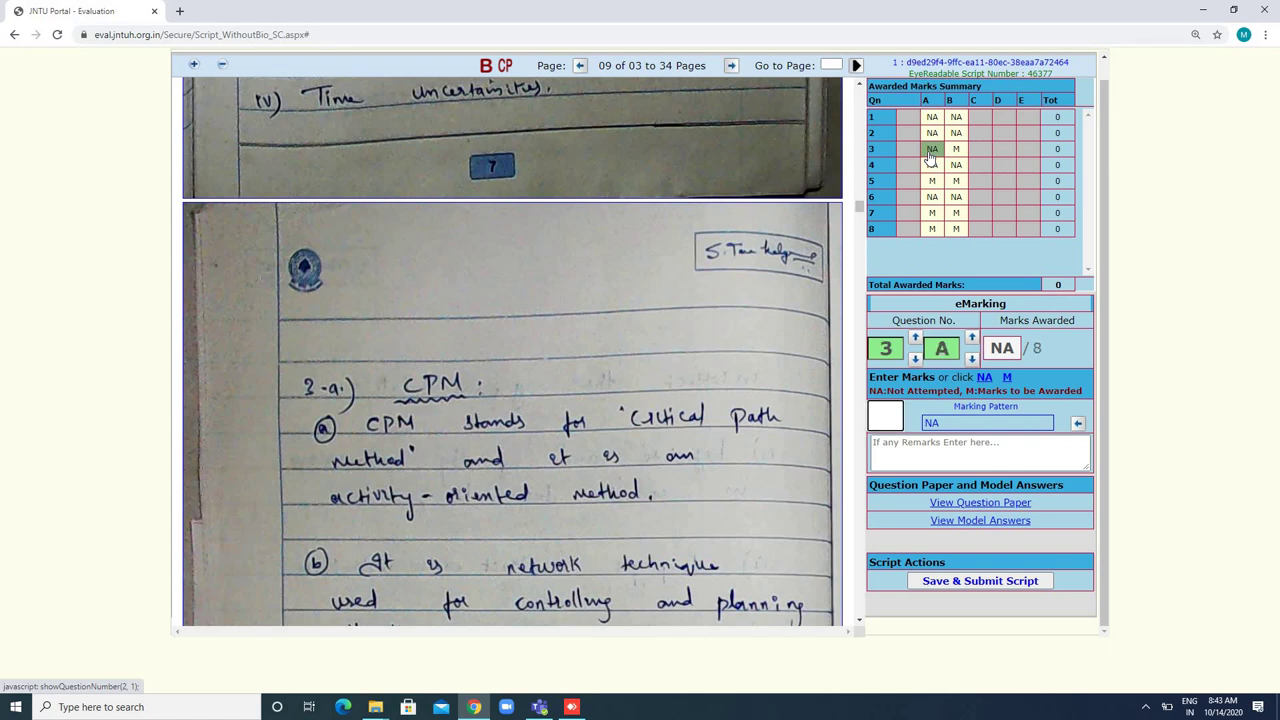
left_click(1007, 378)
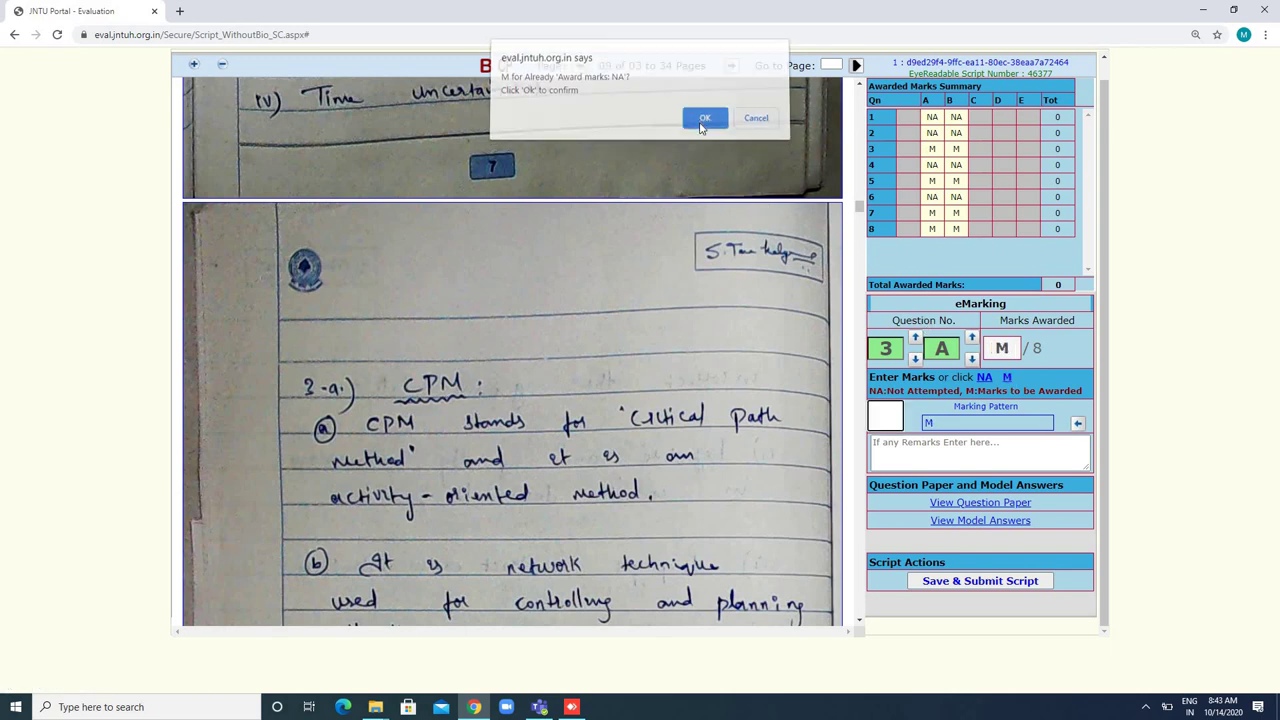
left_click(703, 125)
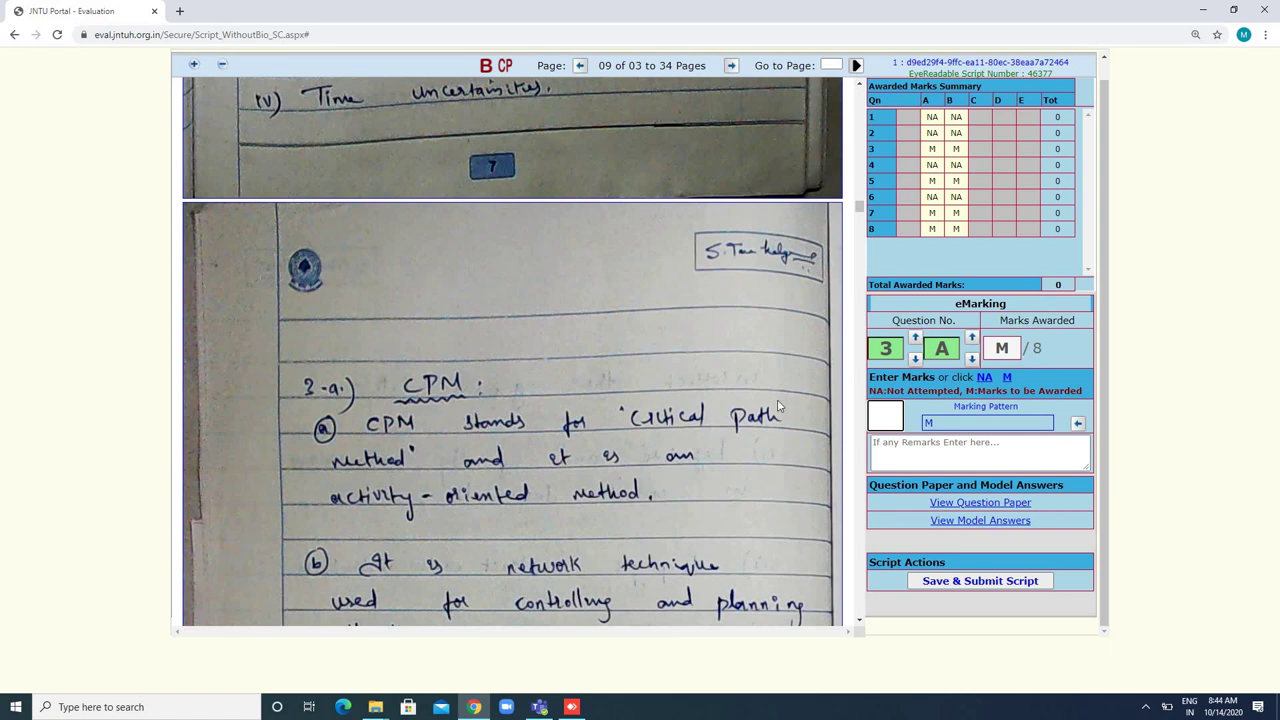
- Attempt Save & Submit Script, then cancel at the verify prompt to keep re-checking
left_click(998, 582)
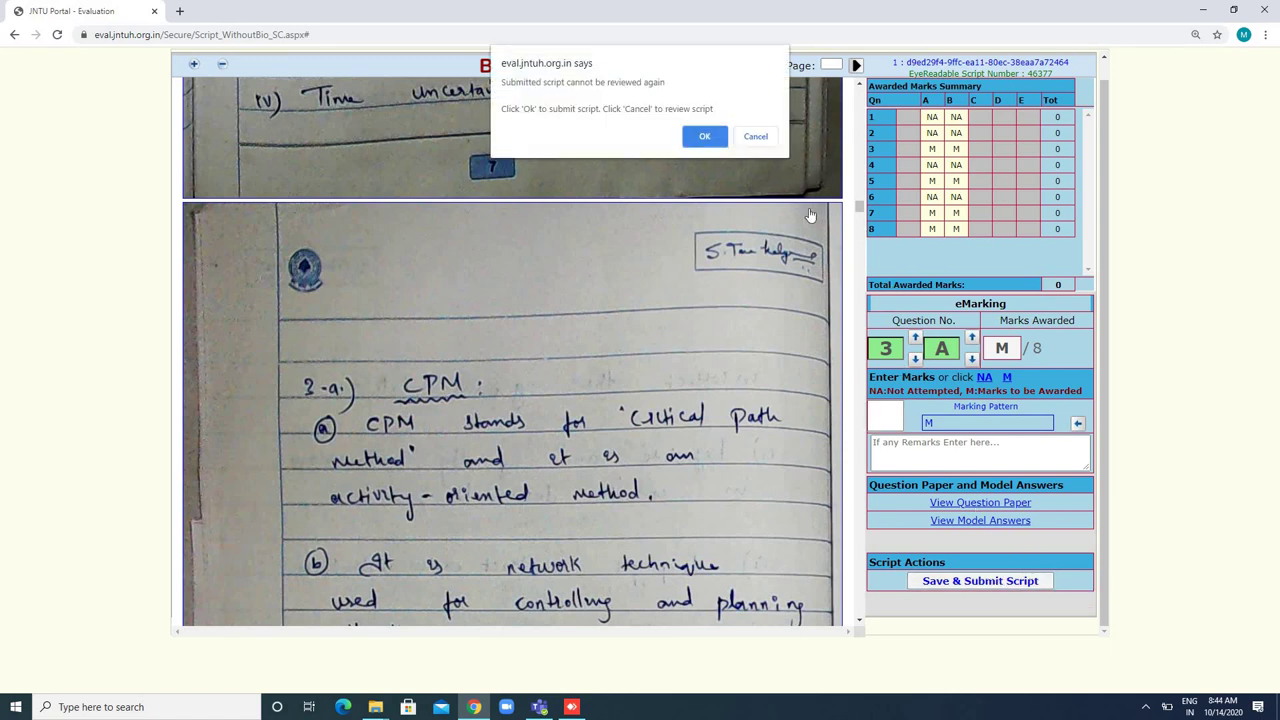
left_click(705, 137)
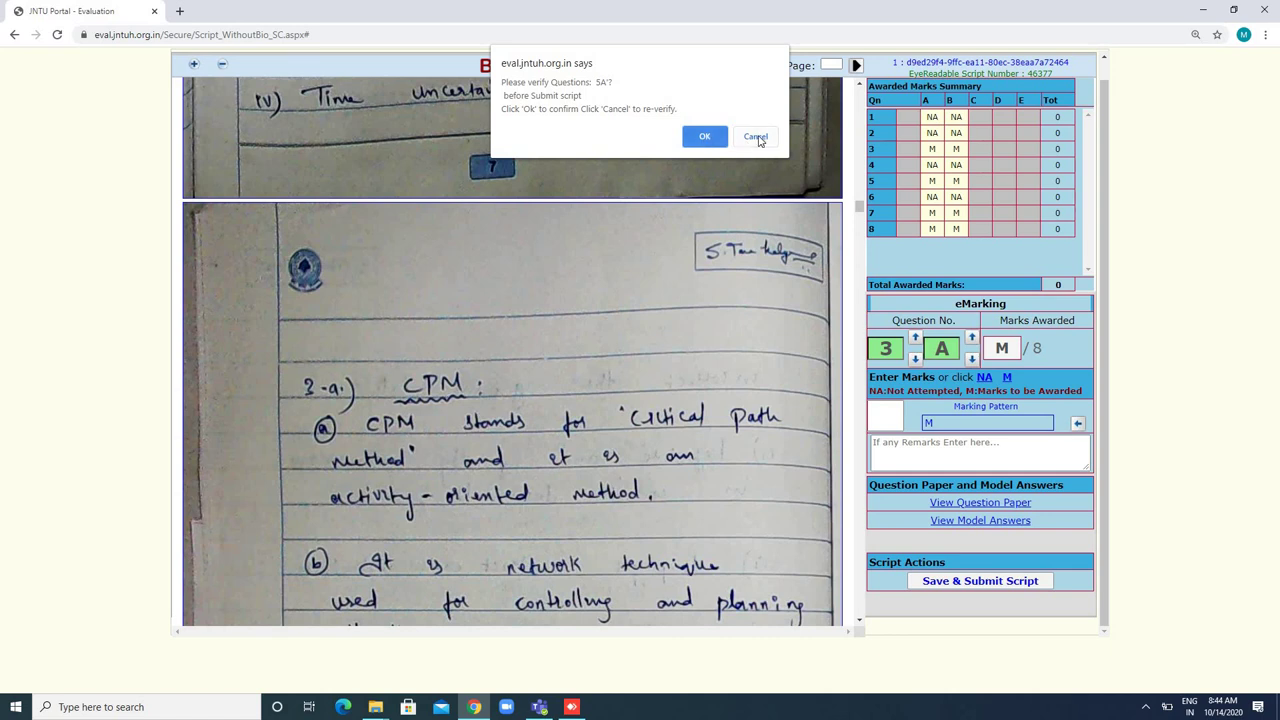
left_click(756, 137)
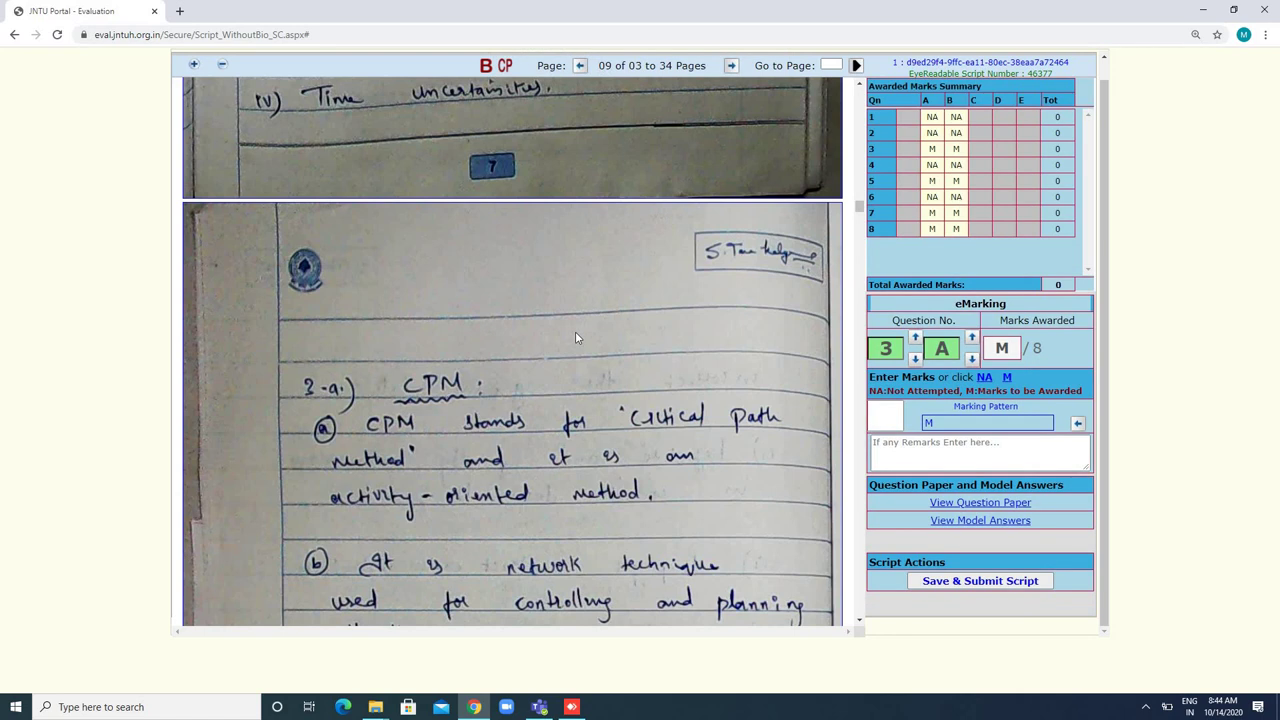
- Review answer pages 10–12, then return to the Question 3(b) bar-chart limitations answer on page 09
scroll(575, 337, "down", 6)
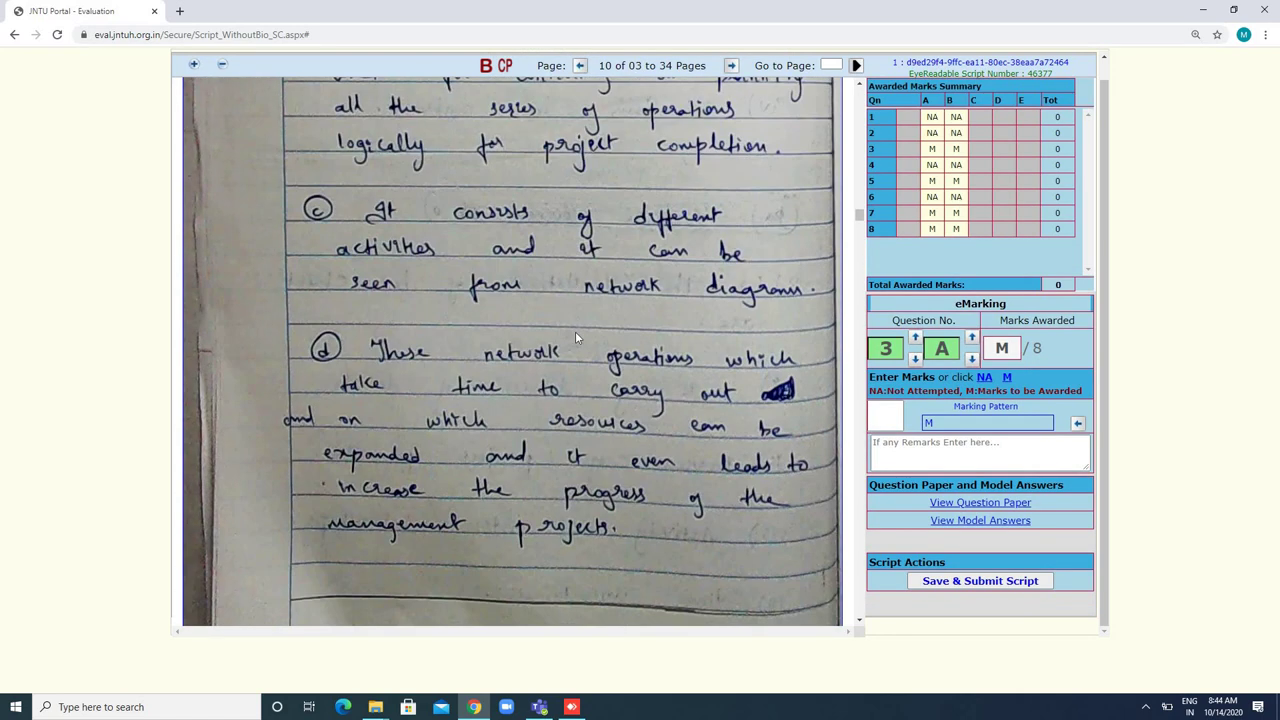
scroll(575, 331, "down", 3)
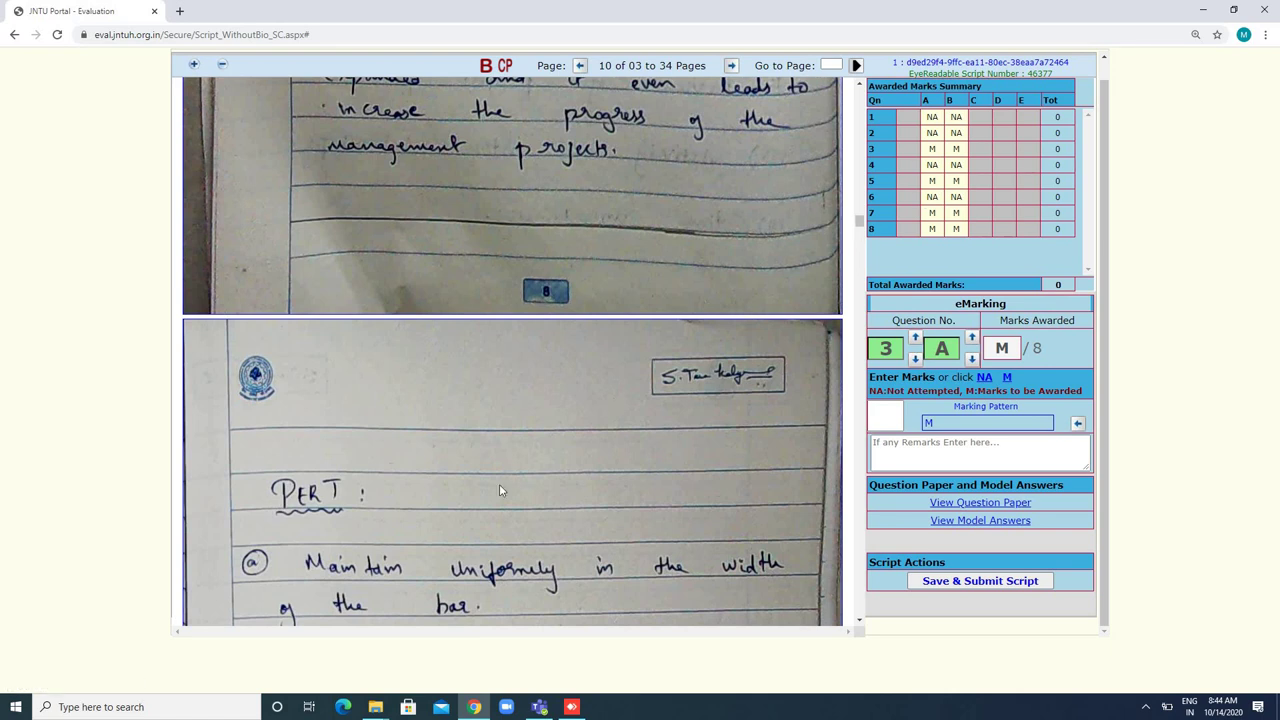
scroll(500, 489, "down", 4)
scroll(500, 489, "down", 6)
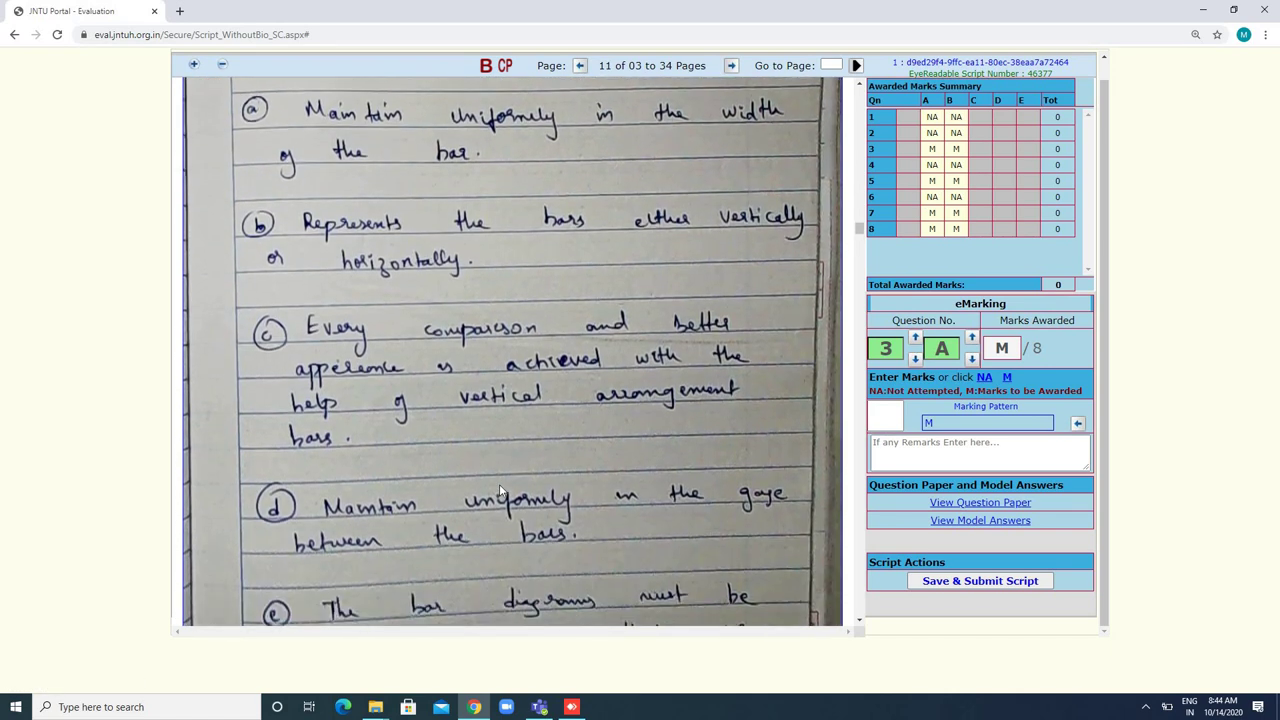
scroll(500, 489, "down", 6)
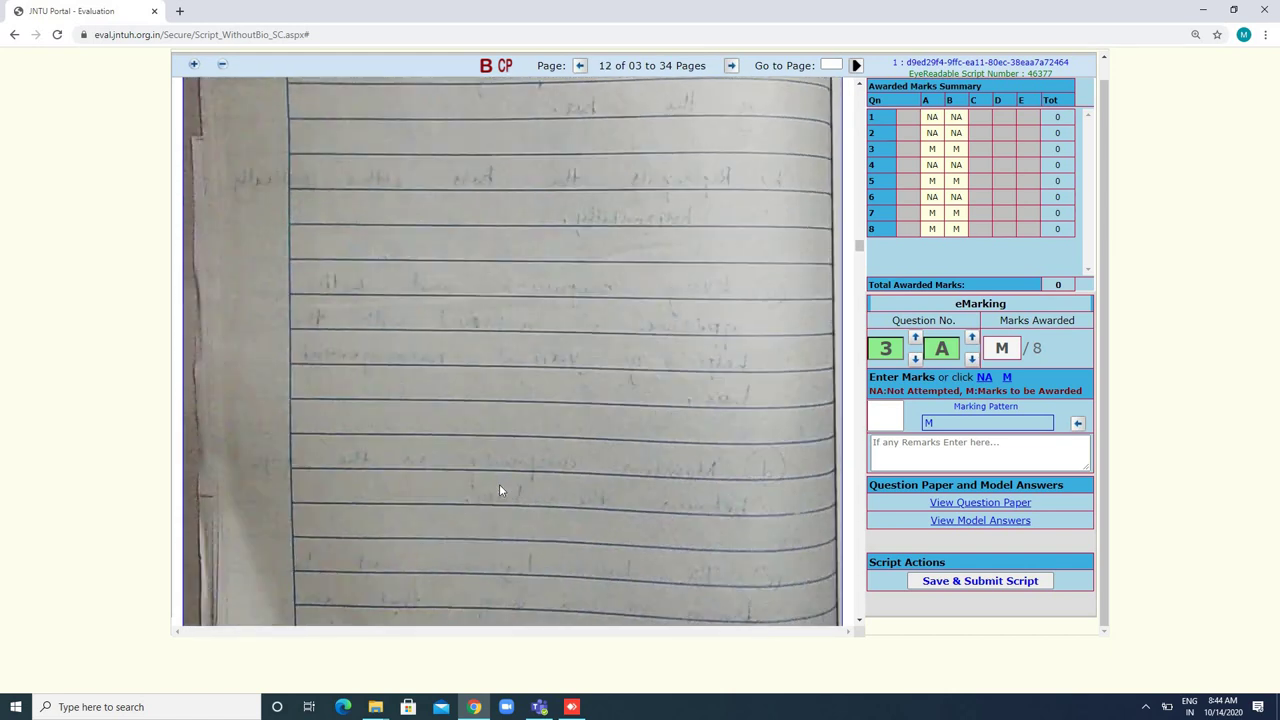
scroll(499, 484, "up", 8)
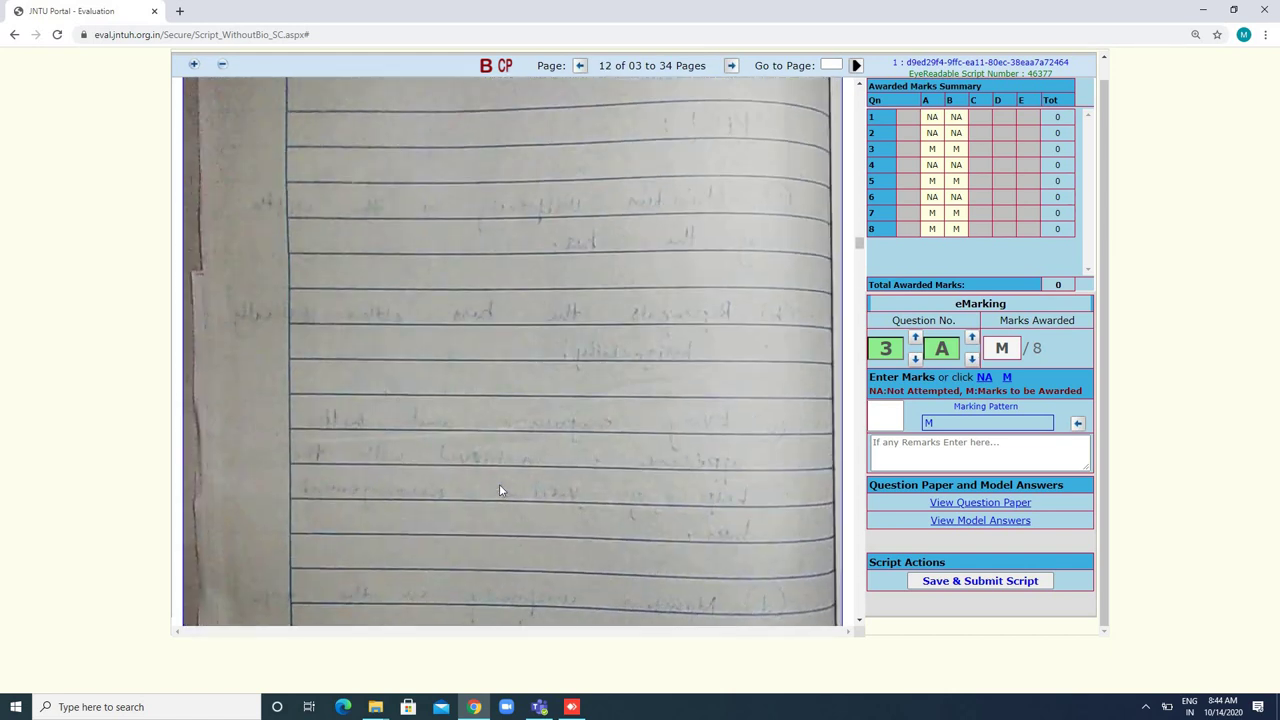
scroll(499, 487, "up", 7)
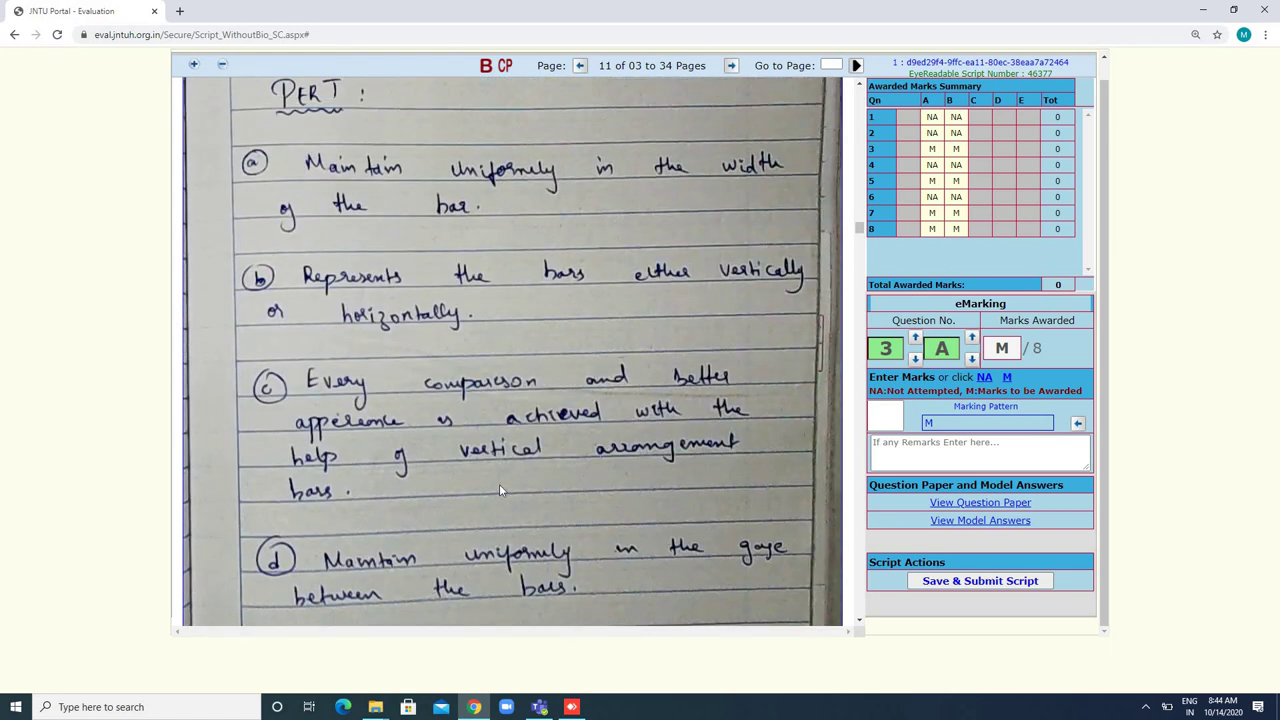
scroll(501, 489, "up", 8)
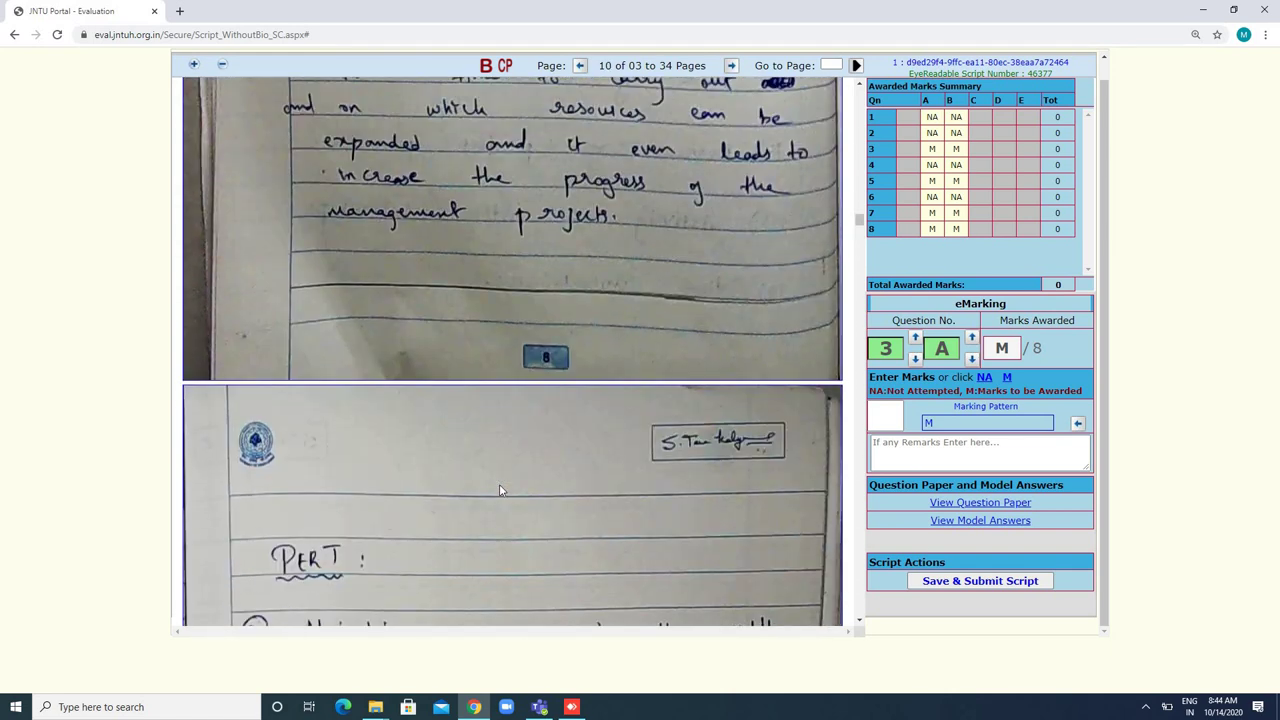
scroll(499, 484, "up", 8)
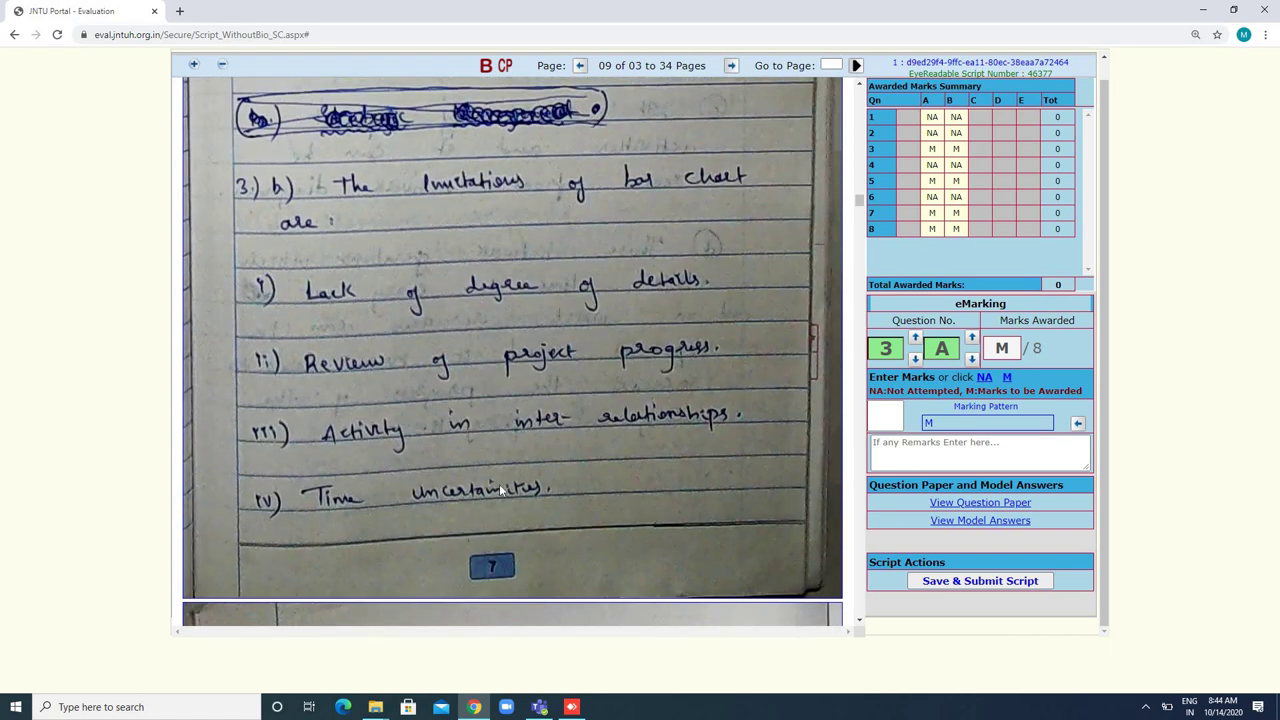
- Switch Question 5A to NA and confirm, then set it back to M and confirm
left_click(930, 182)
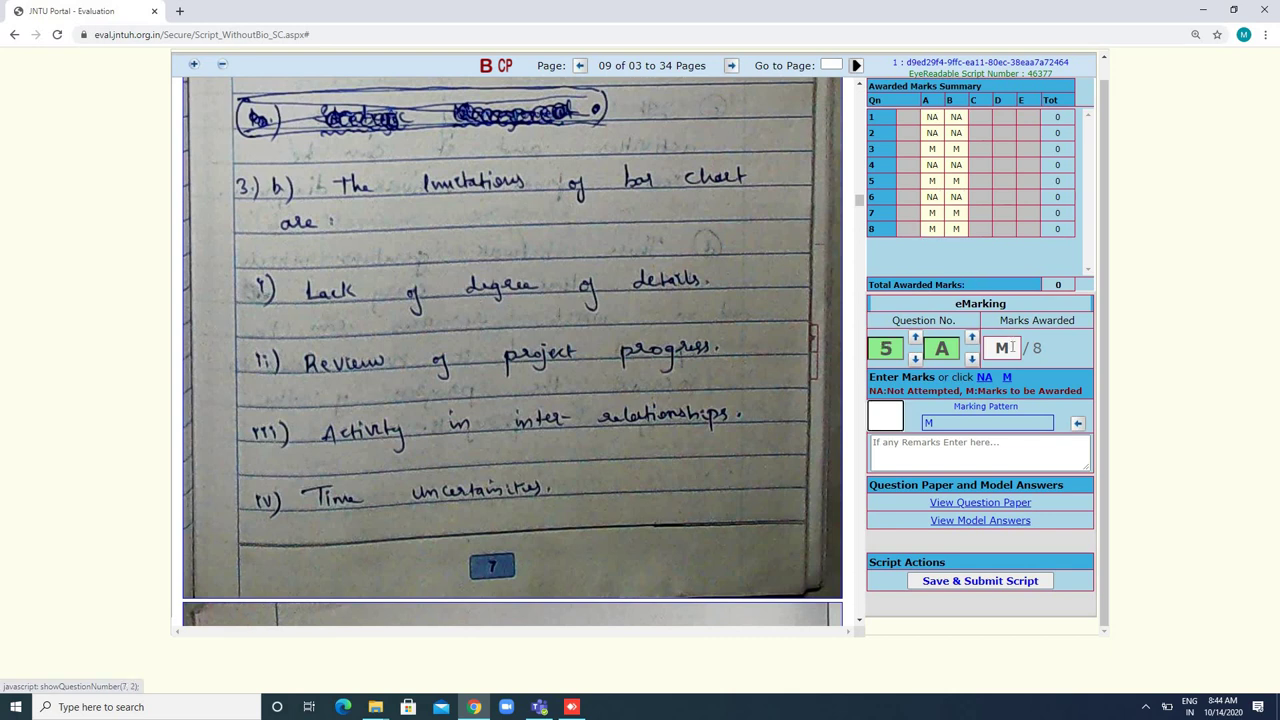
left_click(984, 378)
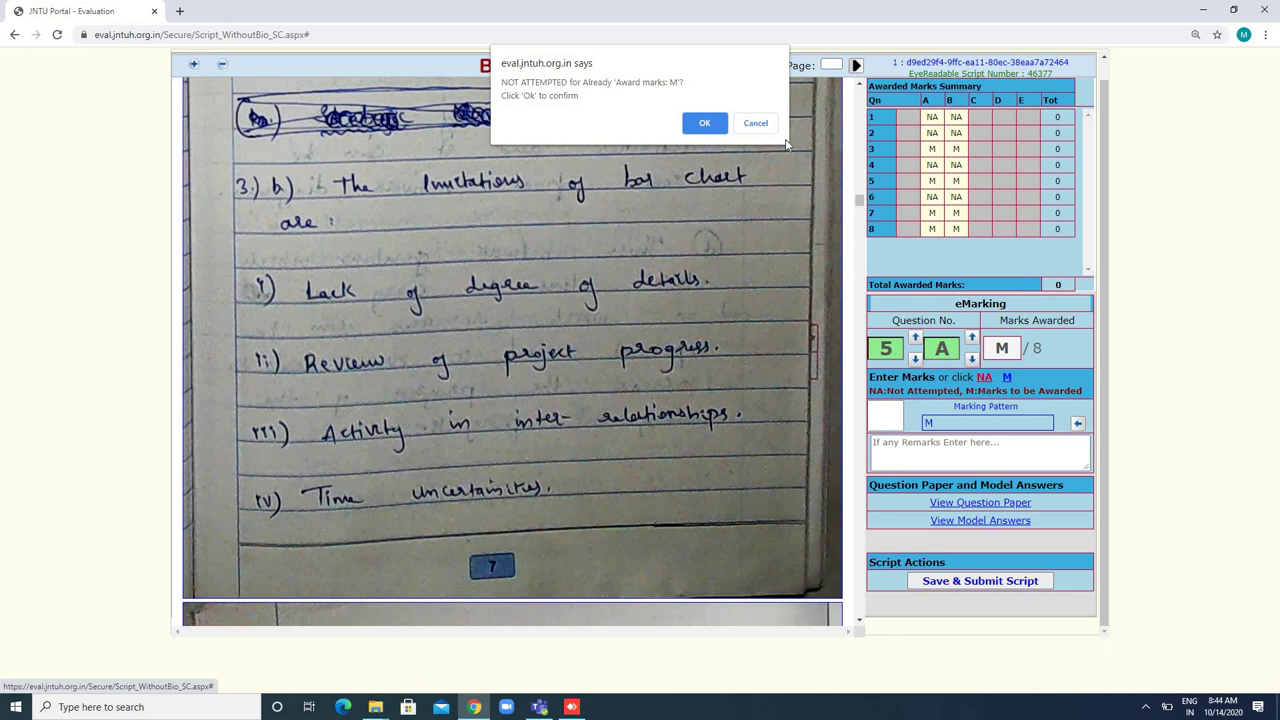
left_click(714, 124)
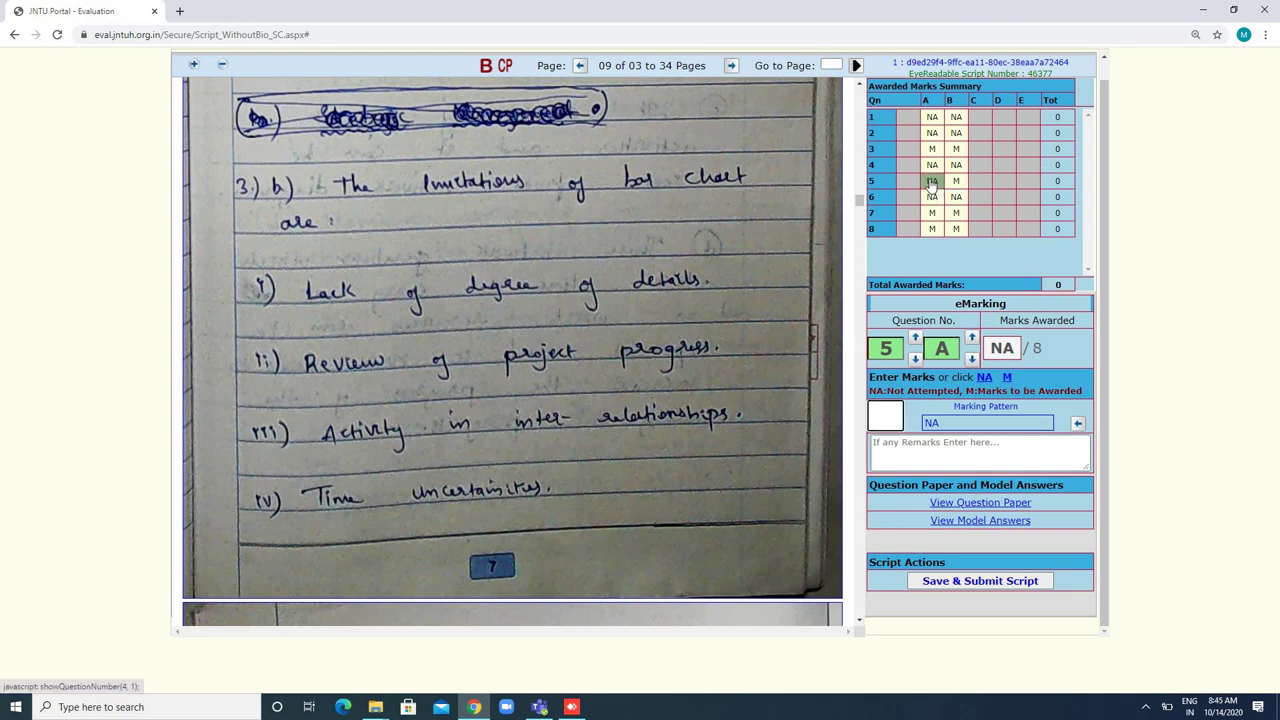
left_click(1008, 380)
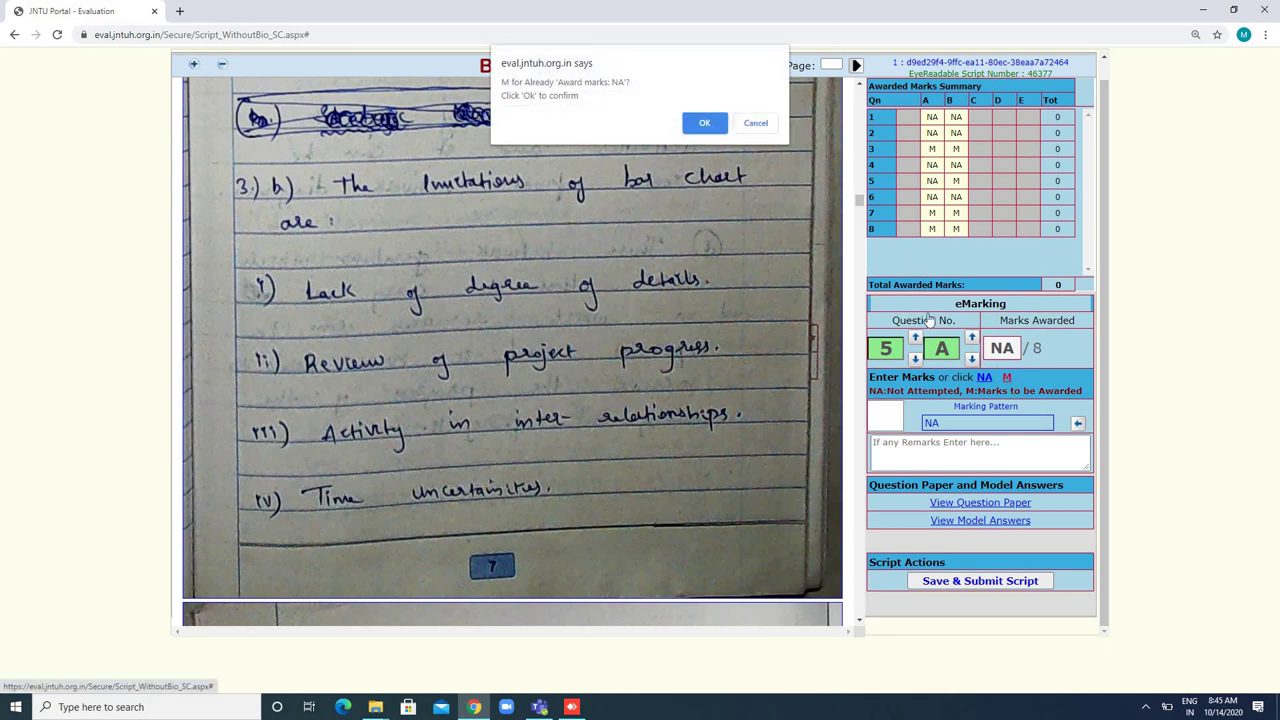
left_click(698, 123)
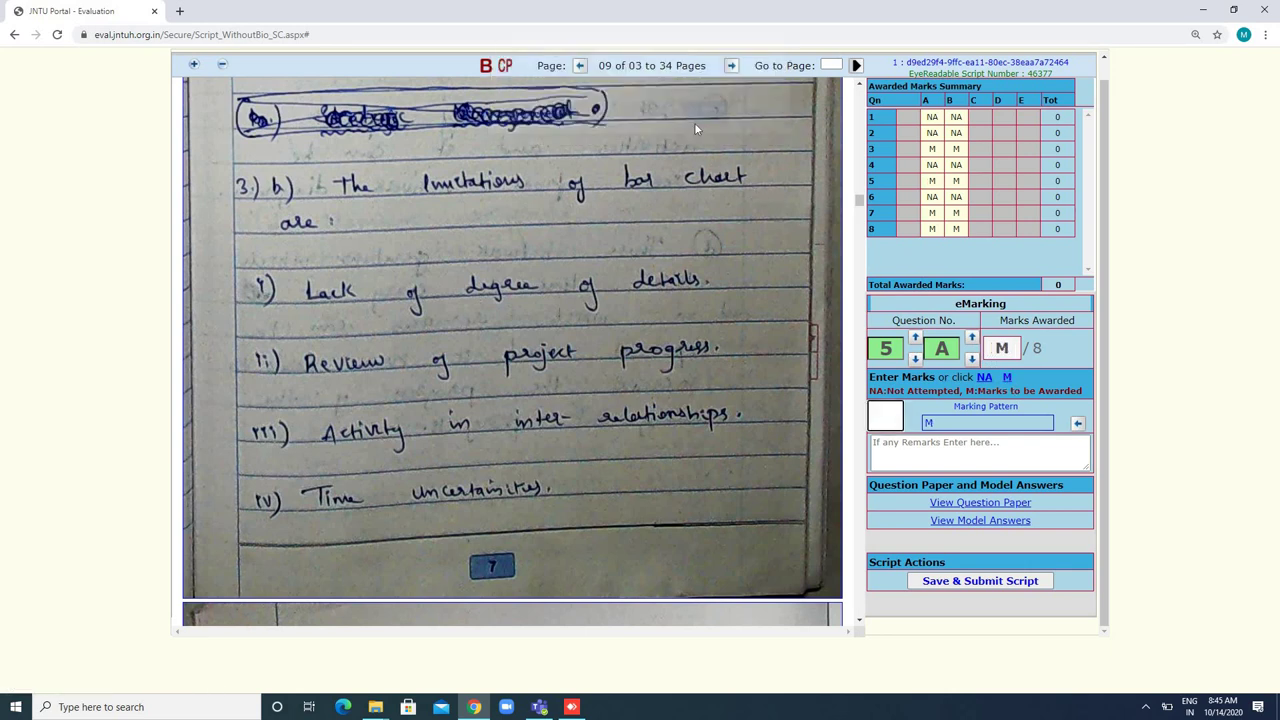